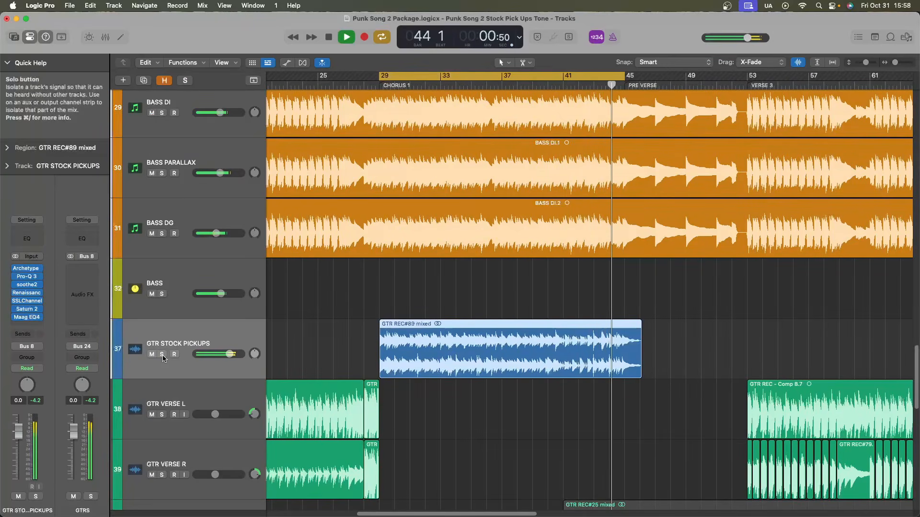
- Listen to the full mix, the soloed GTR STOCK PICKUPS track and the soloed RGTR track over the chorus
key(space)
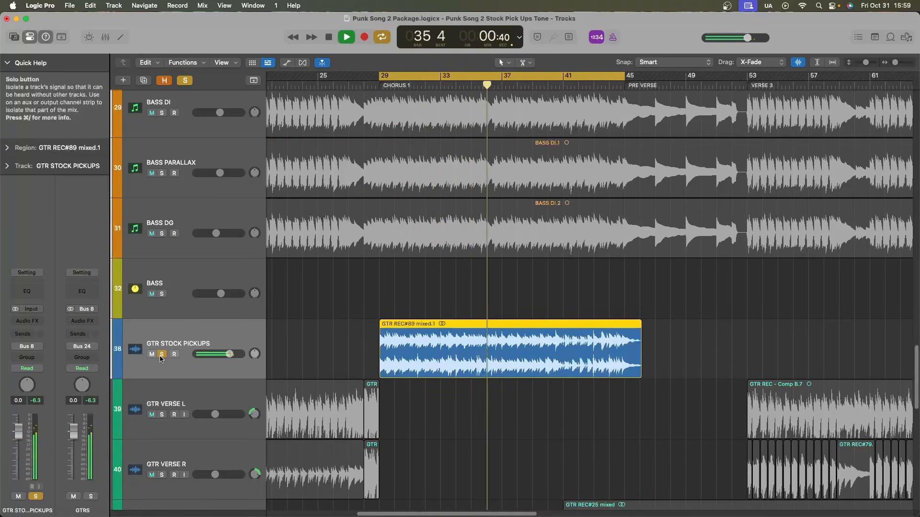
key(space)
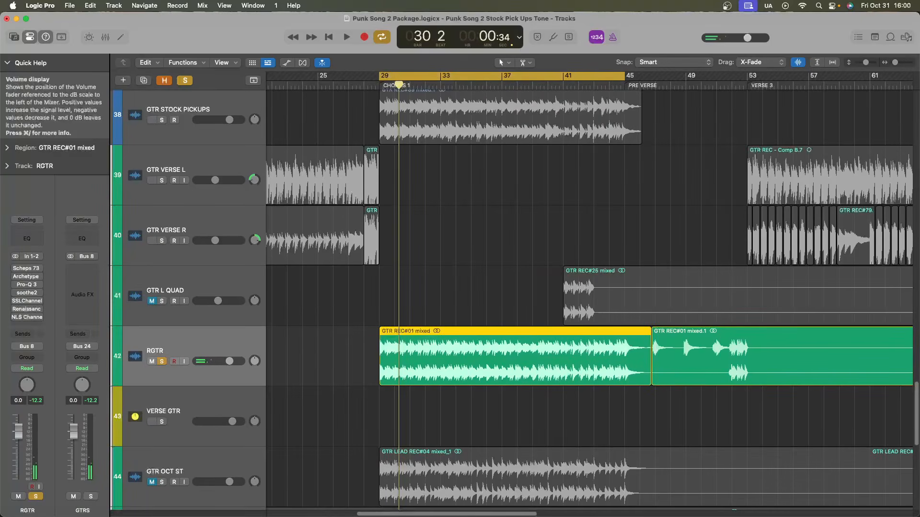
key(space)
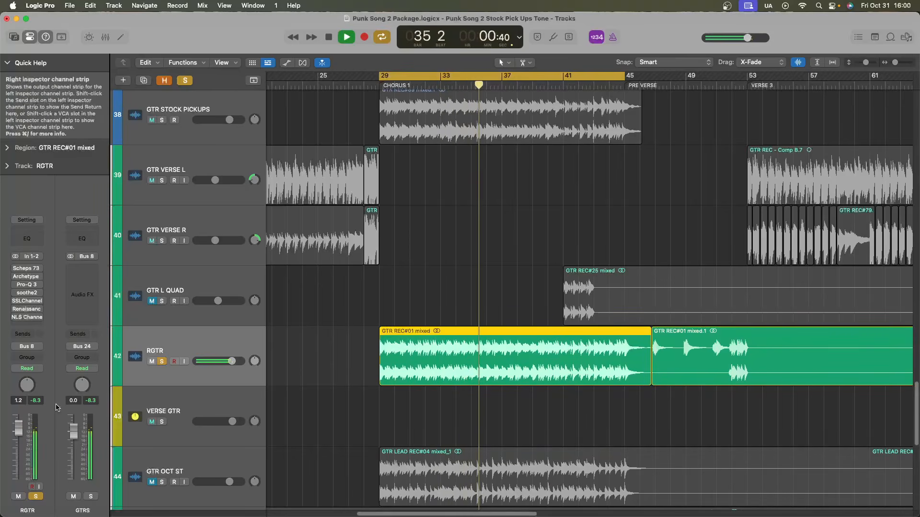
key(space)
- Move the solo from the RGTR track to GTR STOCK PICKUPS and audition its unprocessed guitars
click(162, 362)
scroll(195, 316, up, 3)
click(215, 216)
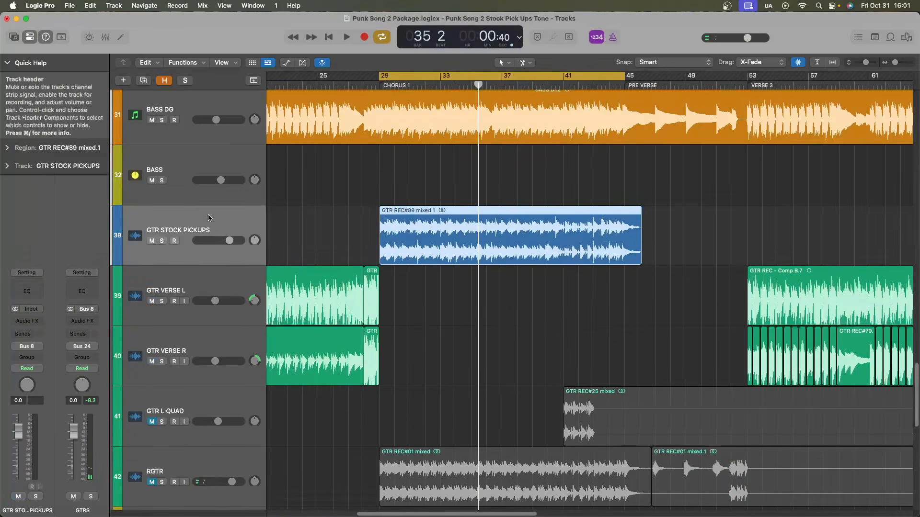
click(162, 241)
key(space)
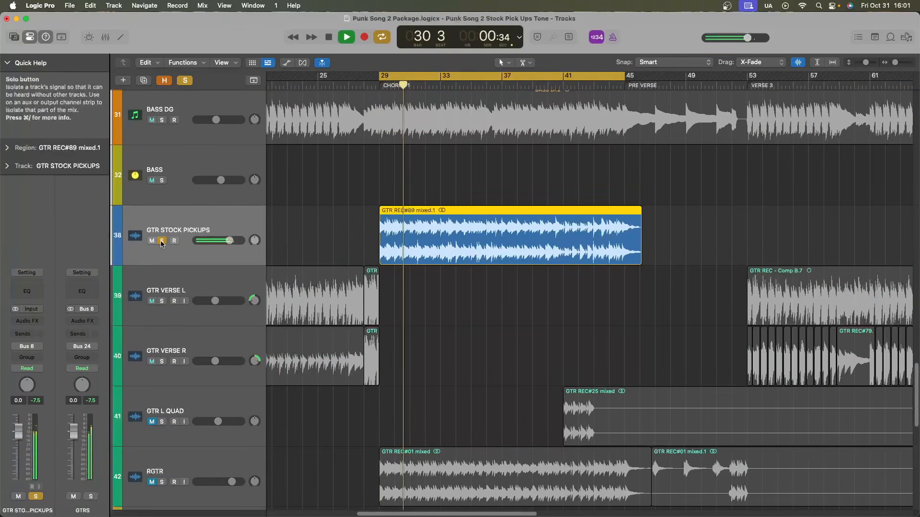
key(space)
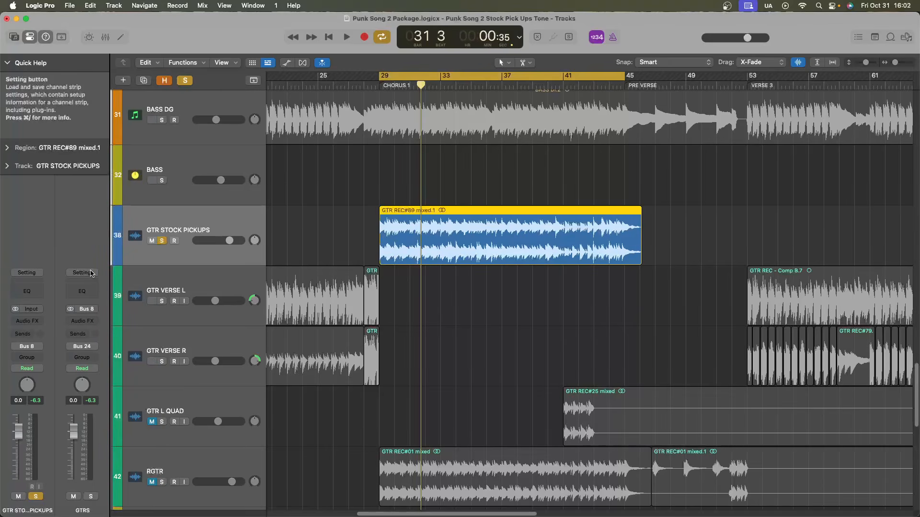
- Insert the stereo Waves Scheps 73 on GTR STOCK PICKUPS, raising its input to about 3 dB and lowering its output slightly
click(26, 322)
mouse_move(40, 390)
mouse_move(38, 507)
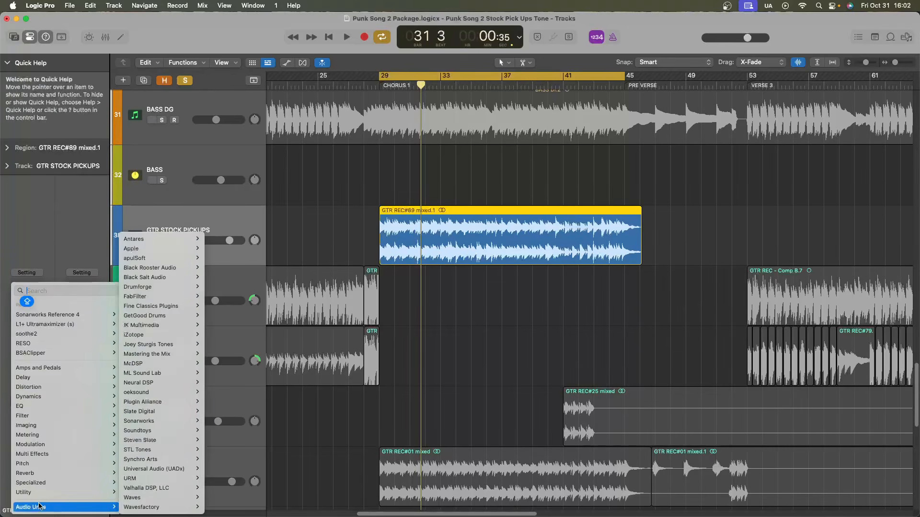
mouse_move(139, 498)
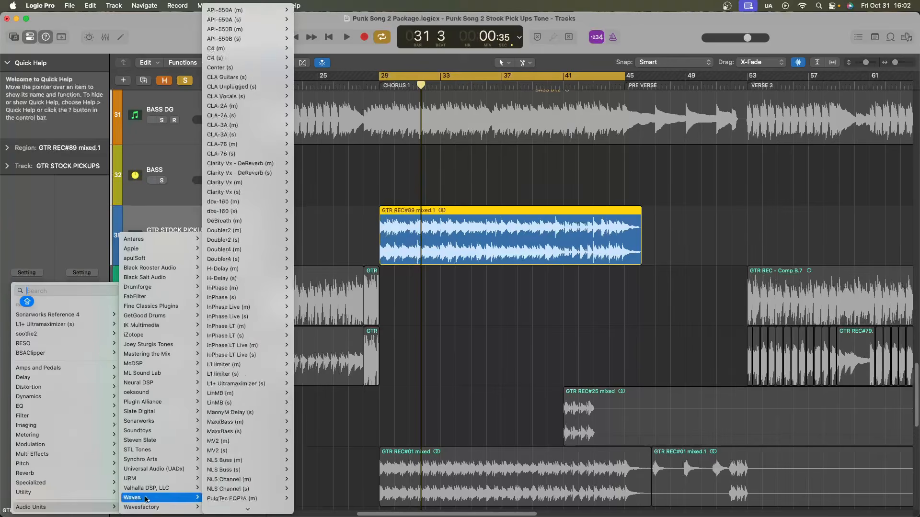
mouse_move(240, 440)
click(305, 440)
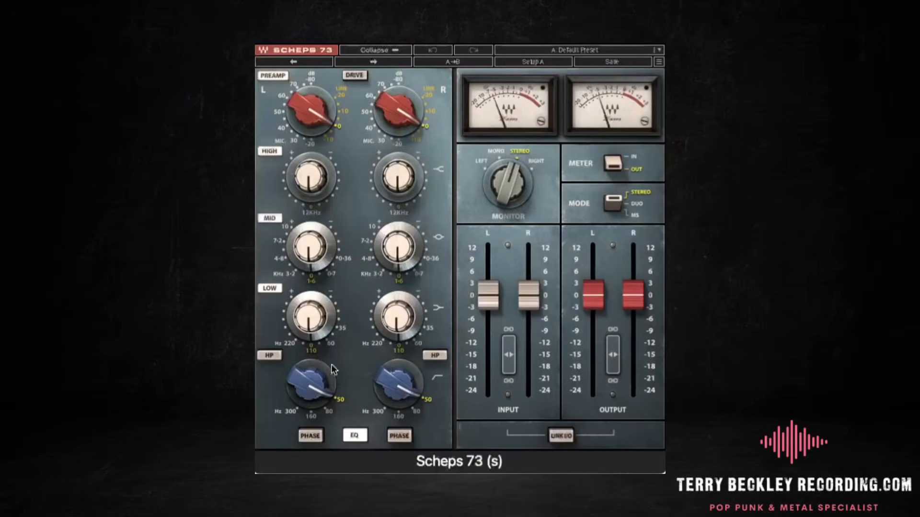
drag(488, 294, 493, 264)
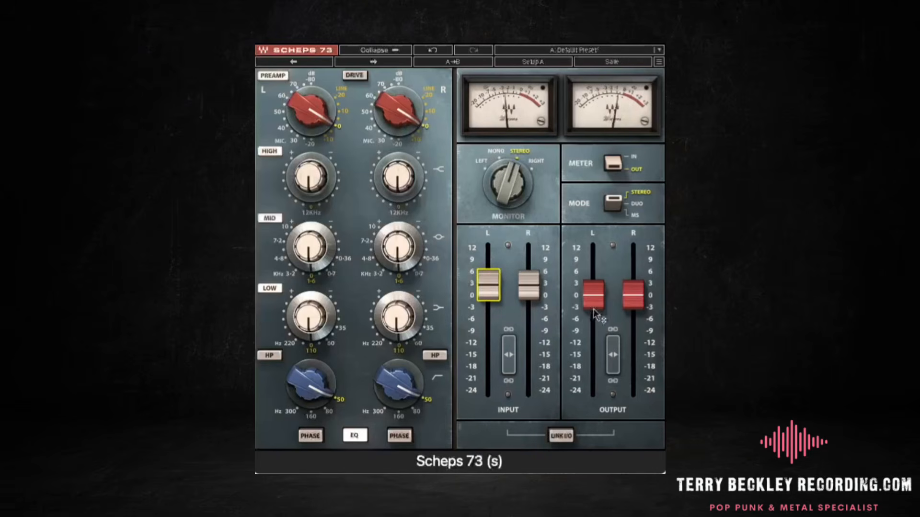
drag(594, 309, 592, 316)
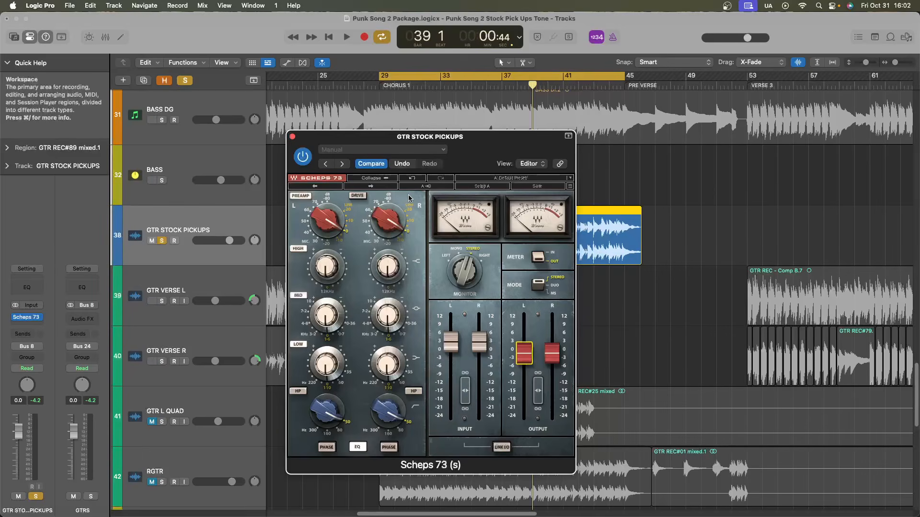
- Compare the guitars with Scheps 73 bypassed and enabled during playback, and close the plug-in window
click(301, 161)
key(space)
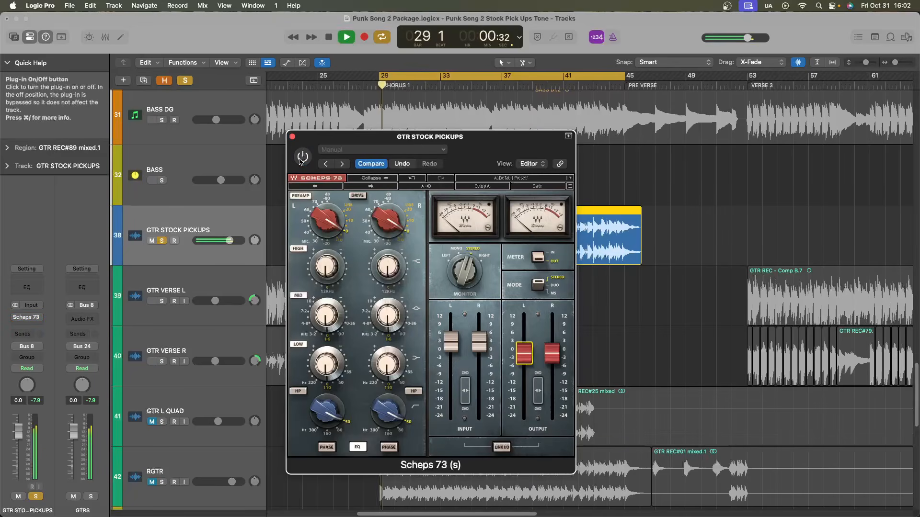
click(300, 161)
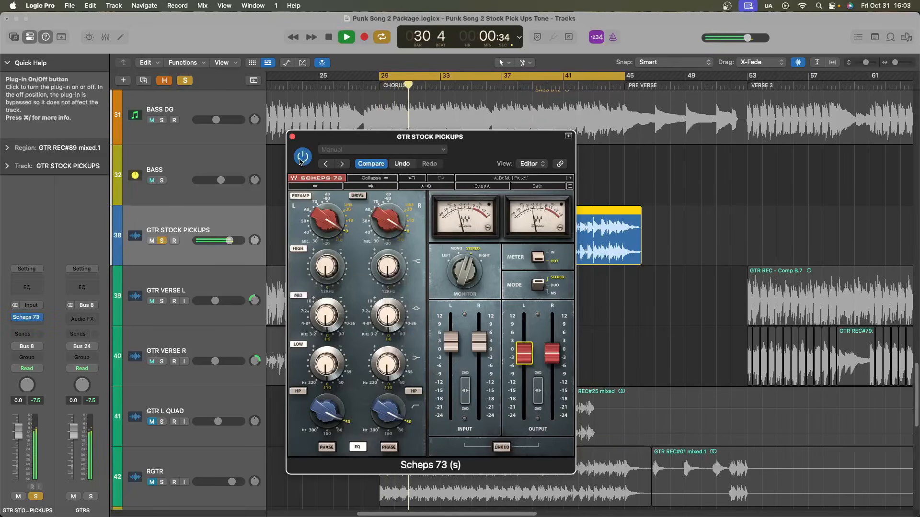
click(300, 161)
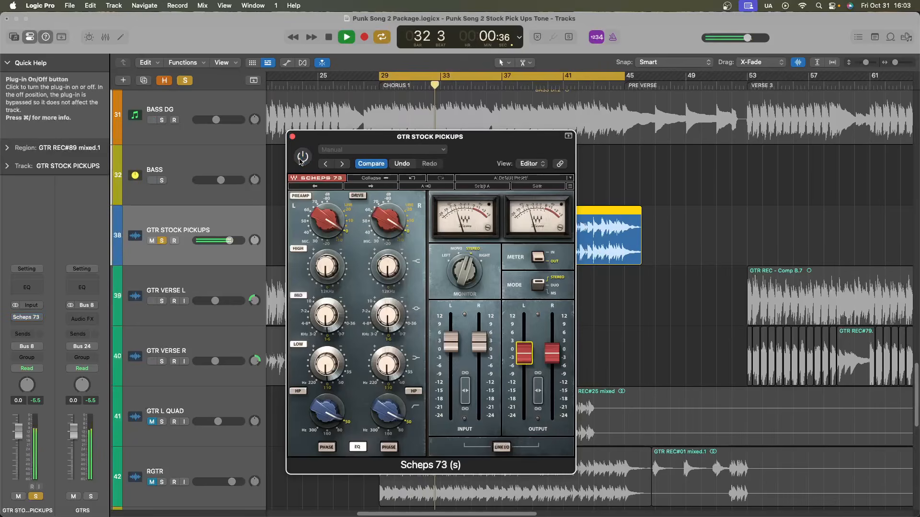
click(301, 162)
key(space)
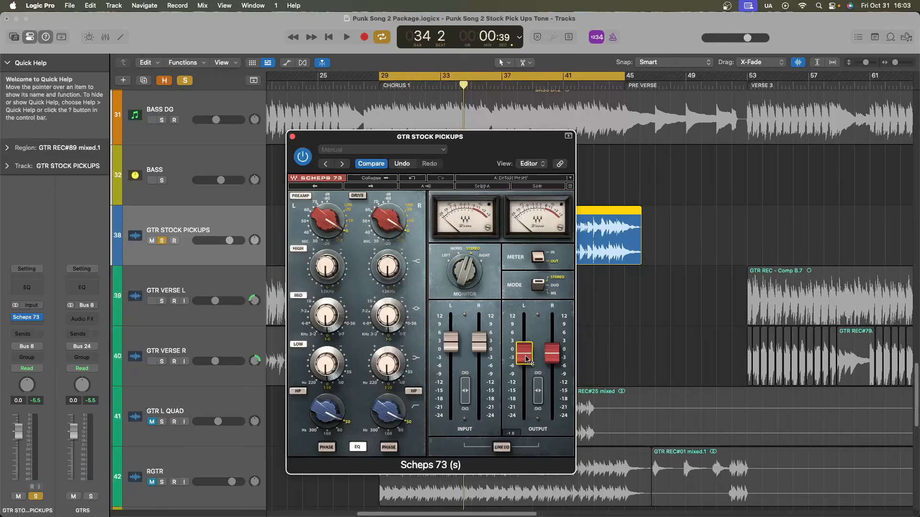
key(super+w)
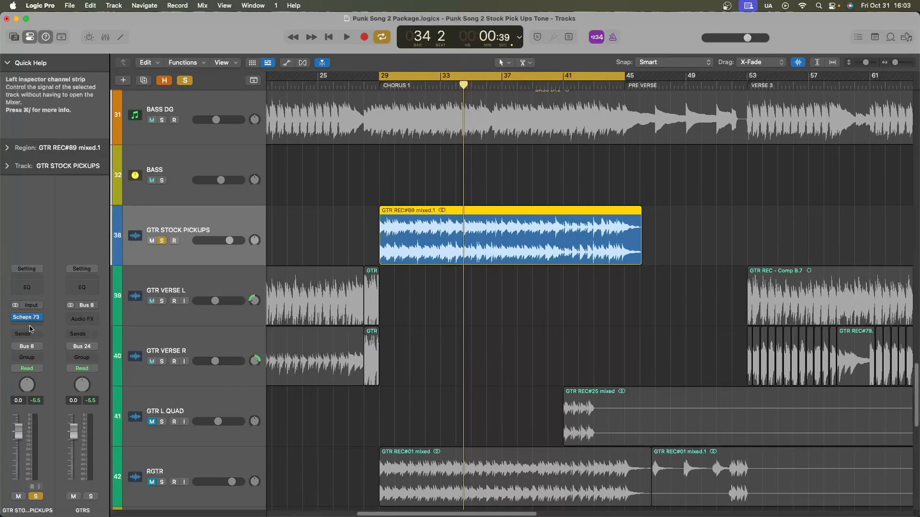
- Insert Neural DSP Archetype Nolly in stereo after Scheps 73 and switch its mode to Stereo
click(30, 325)
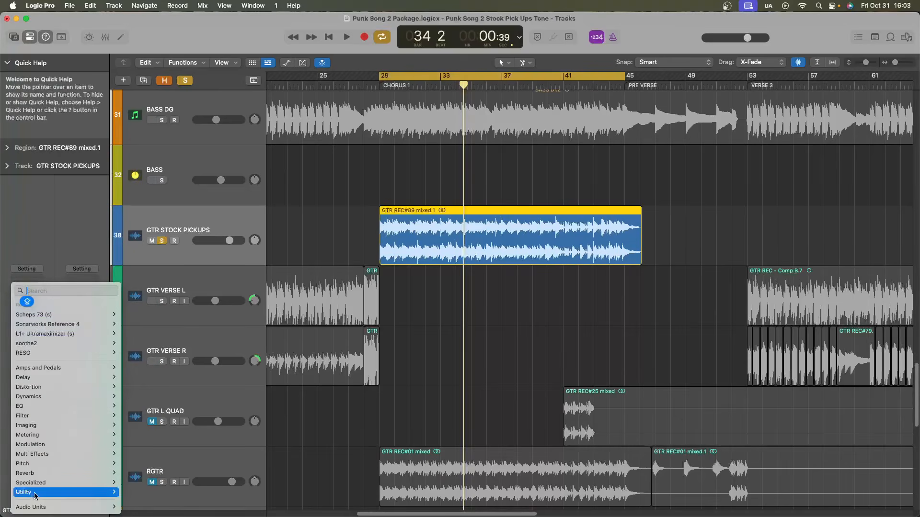
mouse_move(35, 507)
mouse_move(185, 371)
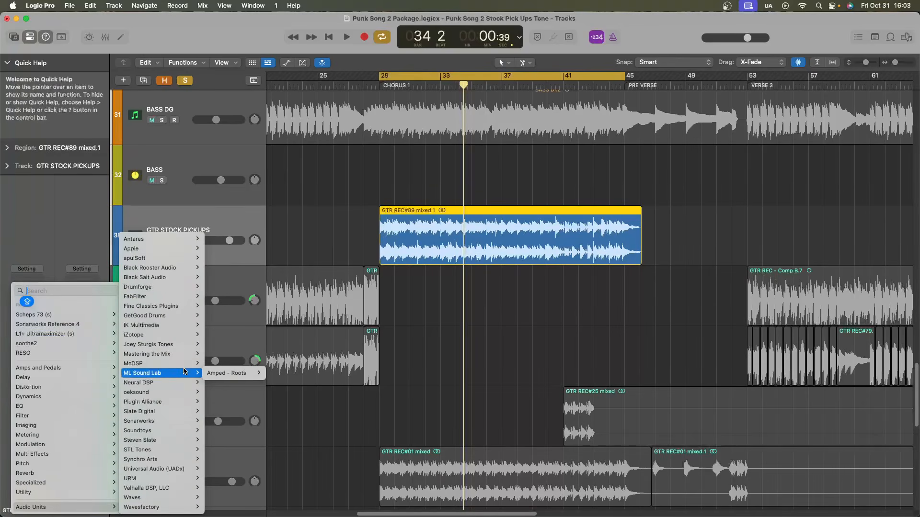
mouse_move(247, 413)
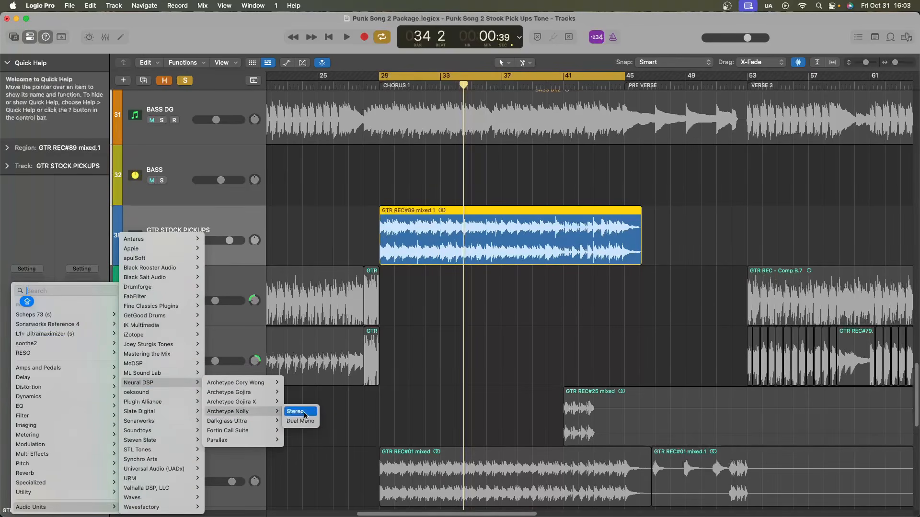
click(296, 412)
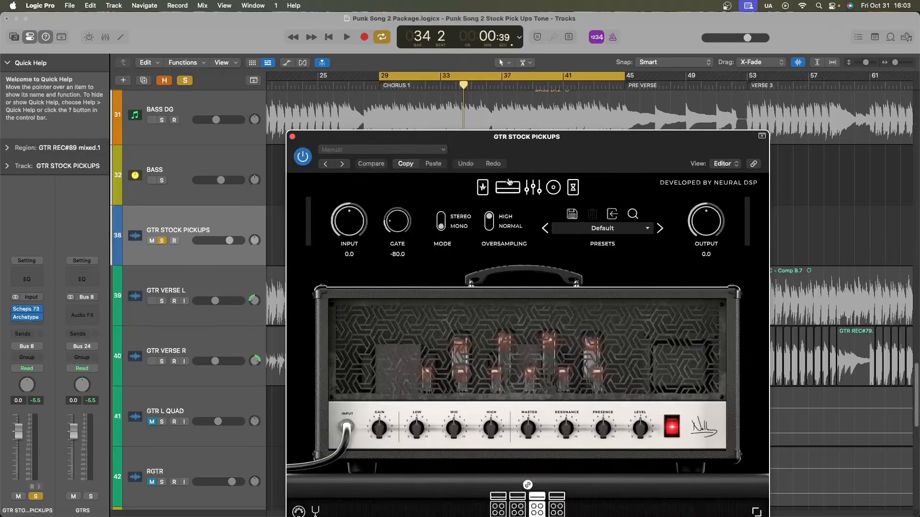
drag(543, 151, 486, 85)
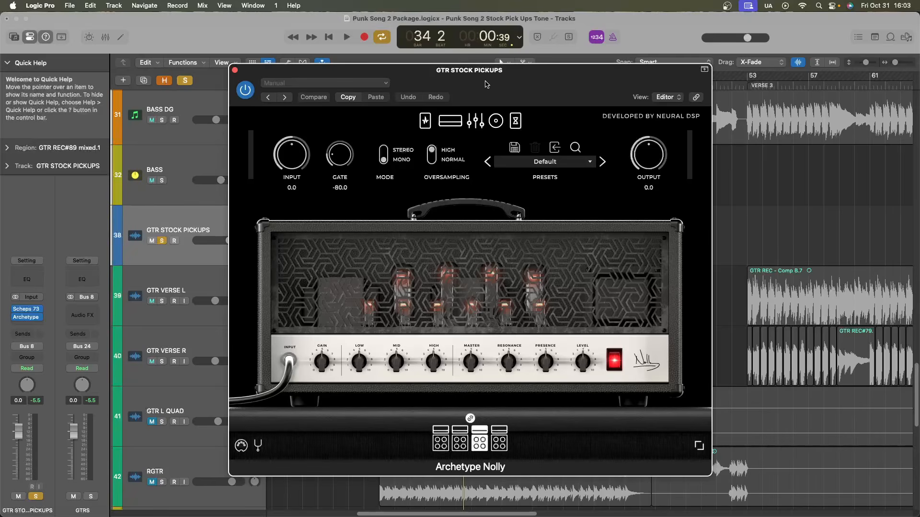
click(386, 153)
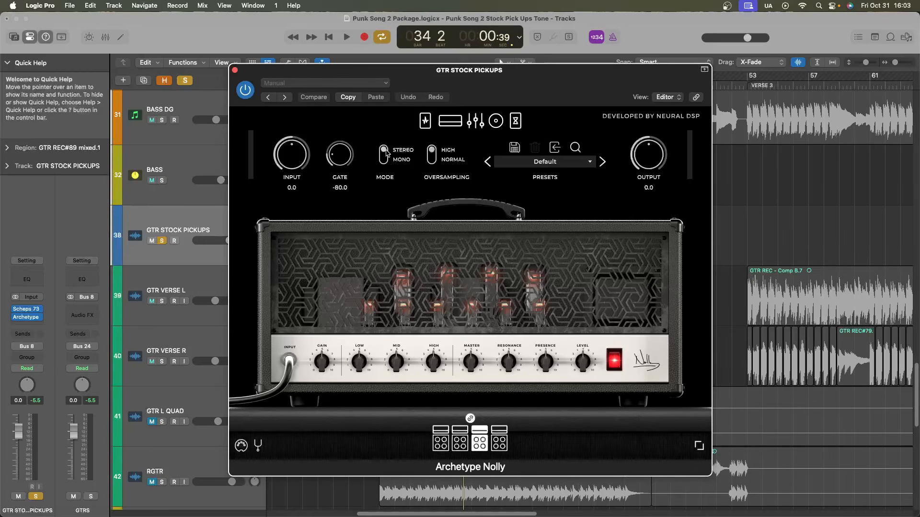
click(235, 70)
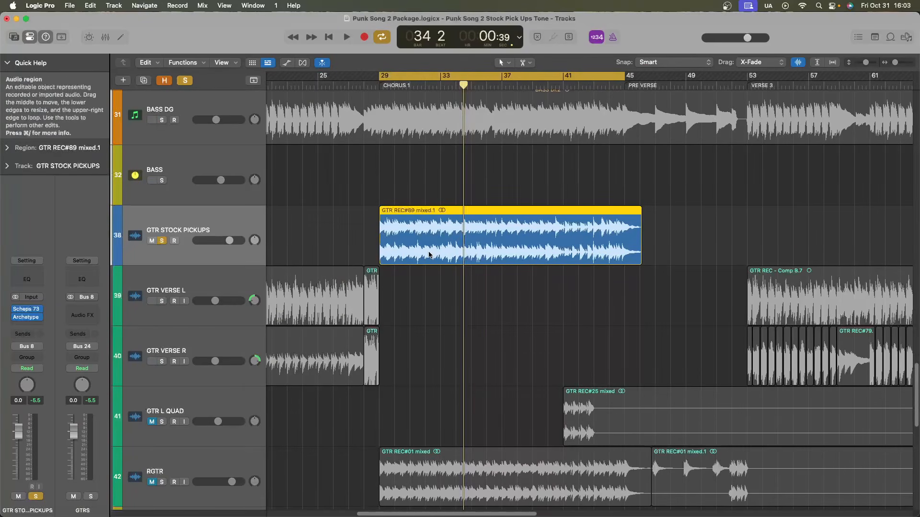
- Examine the enlarged two-channel waveform of the GTR REC#89 mixed.1 region
key(super+Down)
key(super+Down)
key(super+Down)
key(super+Down)
key(super+Right)
key(super+Right)
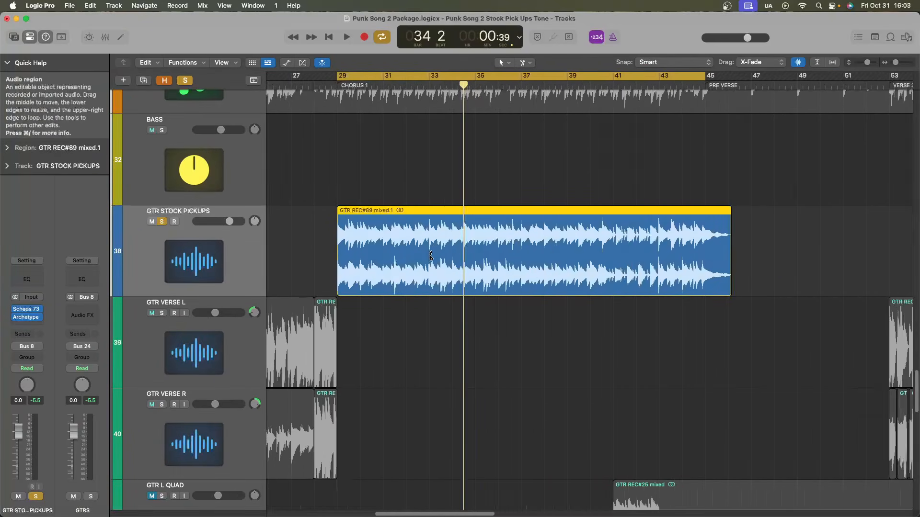
key(super+Down)
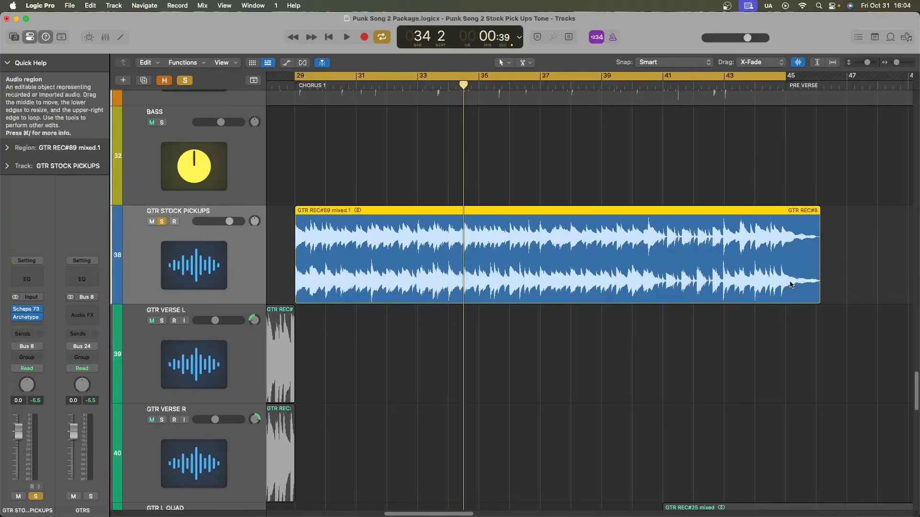
key(super+Up)
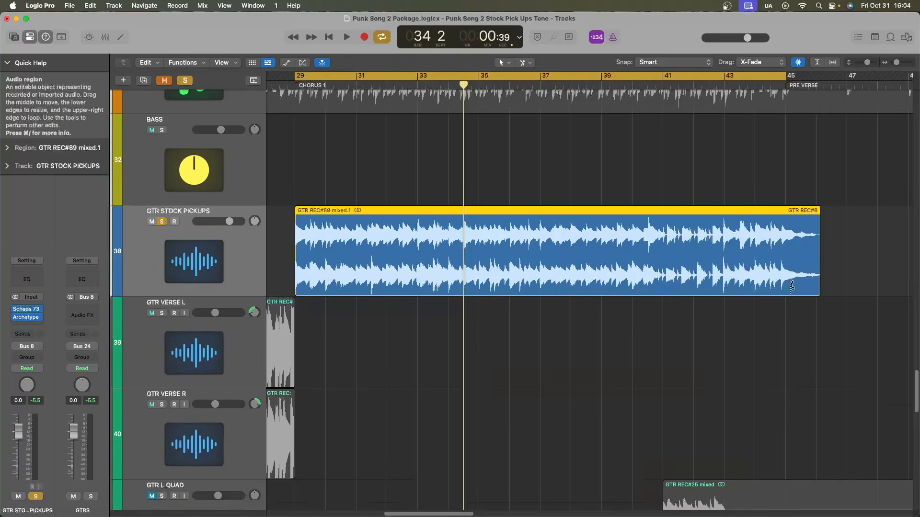
key(super+Left)
key(super+Down)
key(super+Right)
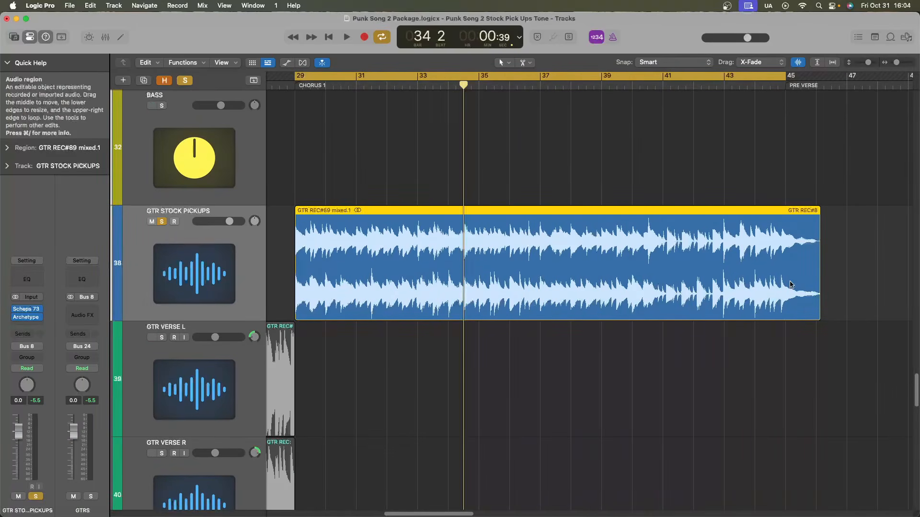
- Unlink the amps from the cabs in Archetype Nolly and select the second amp head
click(25, 317)
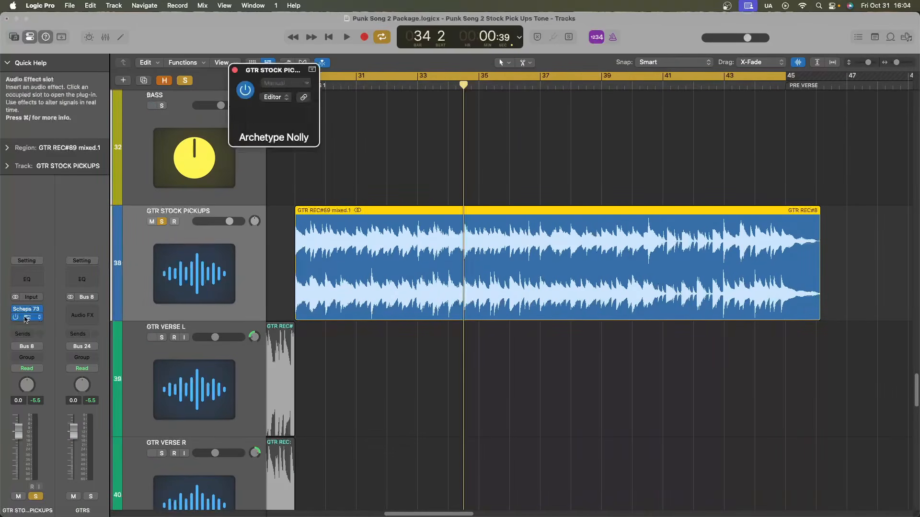
click(470, 418)
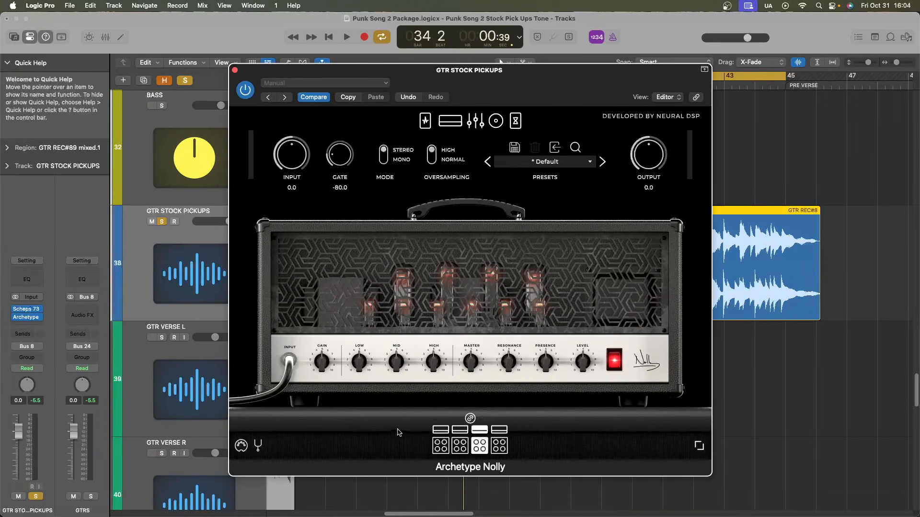
click(460, 431)
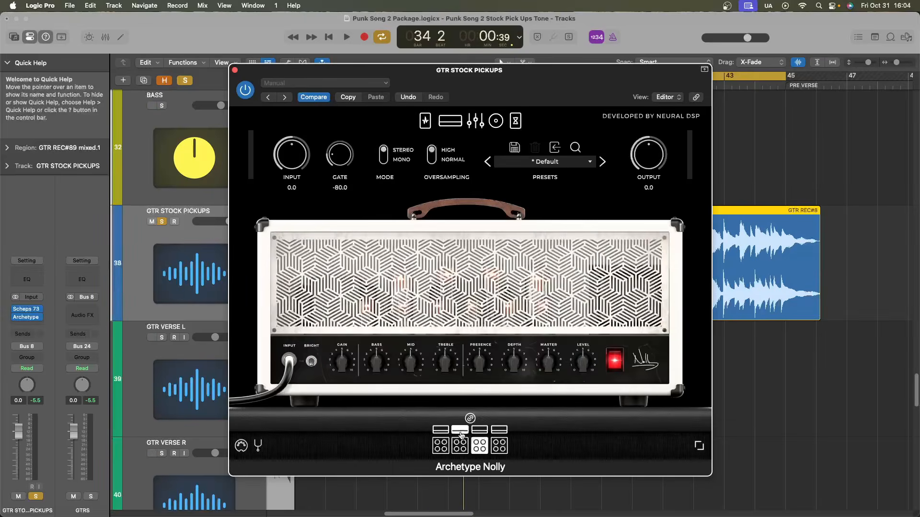
mouse_move(548, 86)
mouse_down()
mouse_move(559, 59)
mouse_move(554, 97)
mouse_up()
- Audition the chorus guitars through the selected Archetype Nolly amp at its default settings
key(space)
key(space)
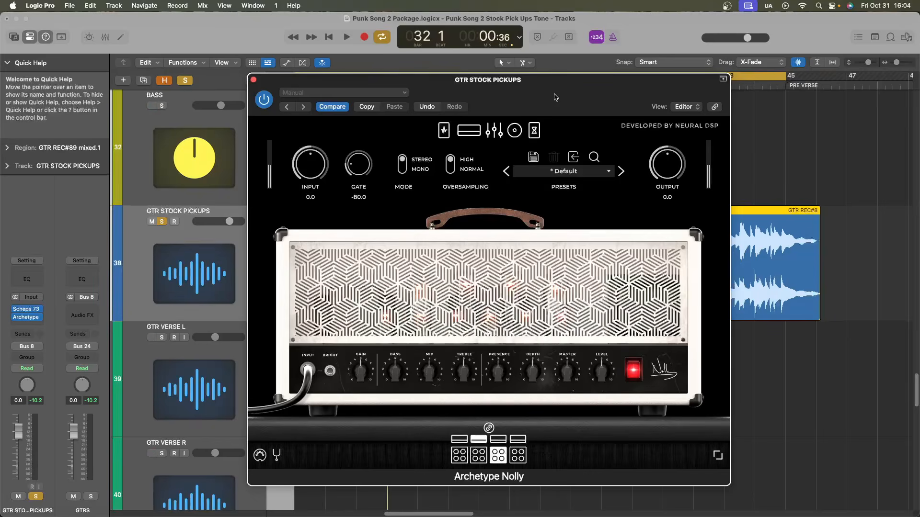
key(space)
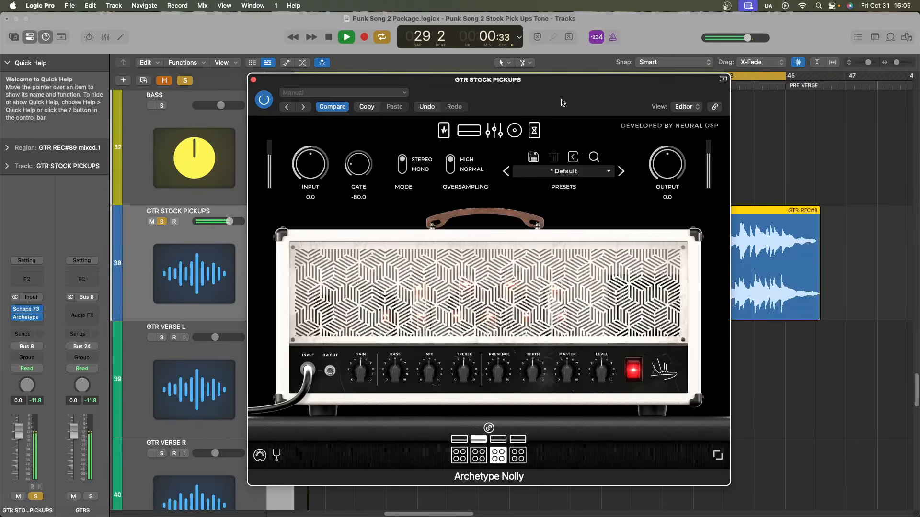
key(space)
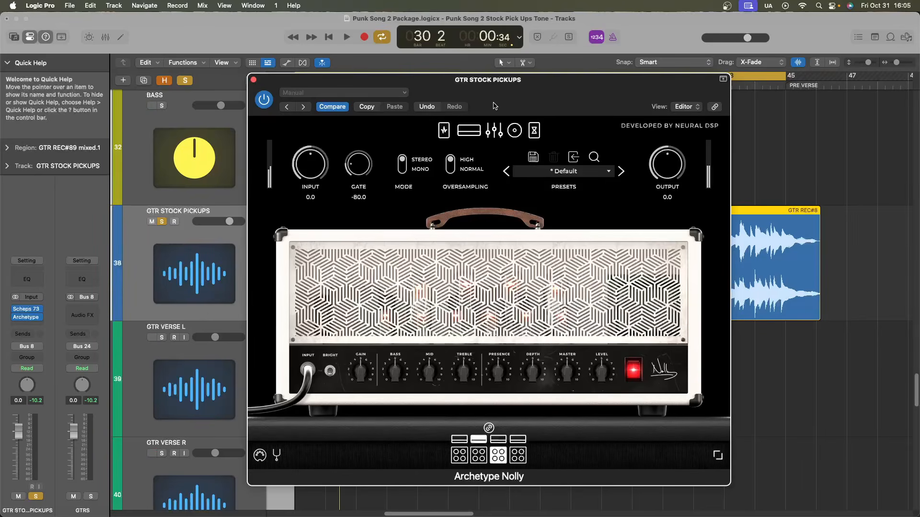
- Lower the amp's gain slightly and adjust its bass control
drag(494, 106, 496, 90)
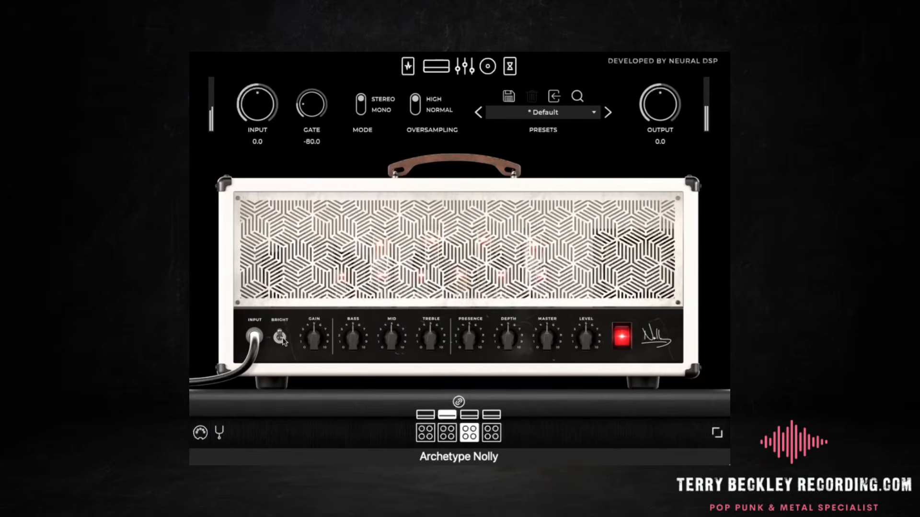
drag(313, 341, 313, 360)
drag(352, 341, 355, 330)
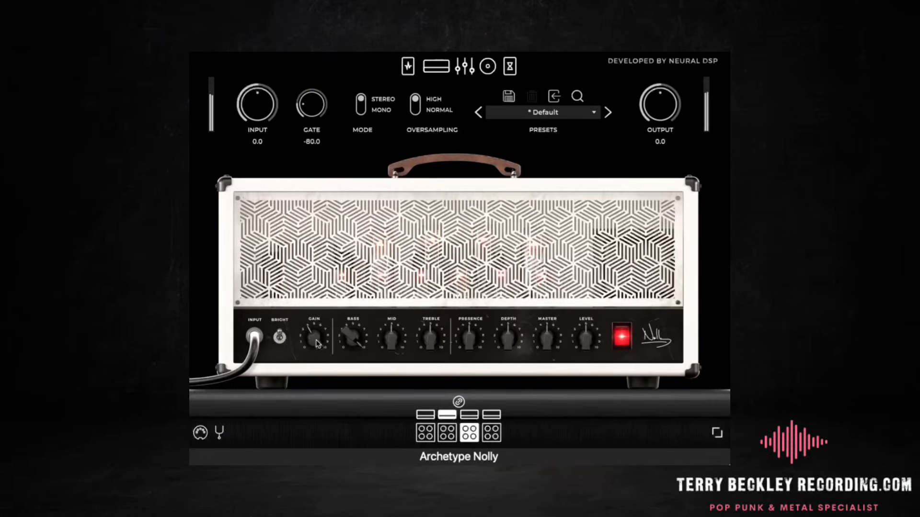
- Compare higher and lower gain settings on the amp, leave the gain slightly below noon, and raise the mid control
drag(317, 343, 317, 307)
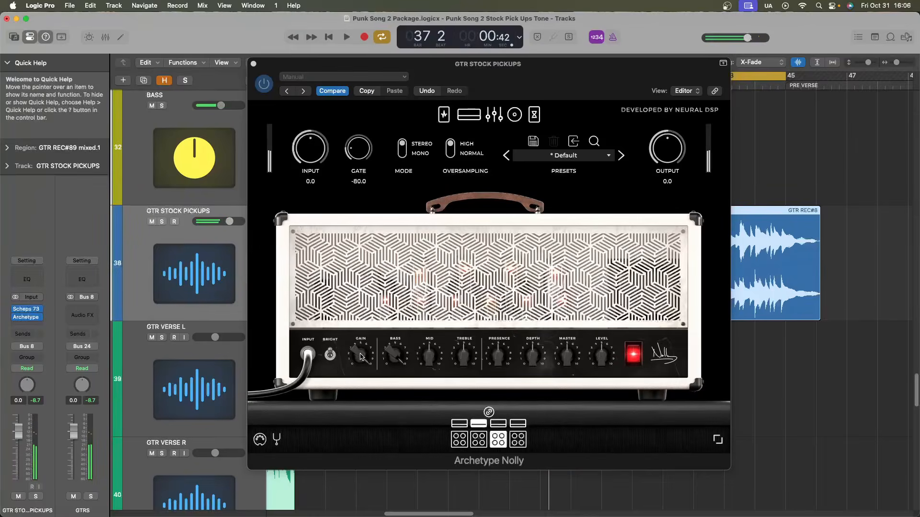
drag(361, 356, 367, 408)
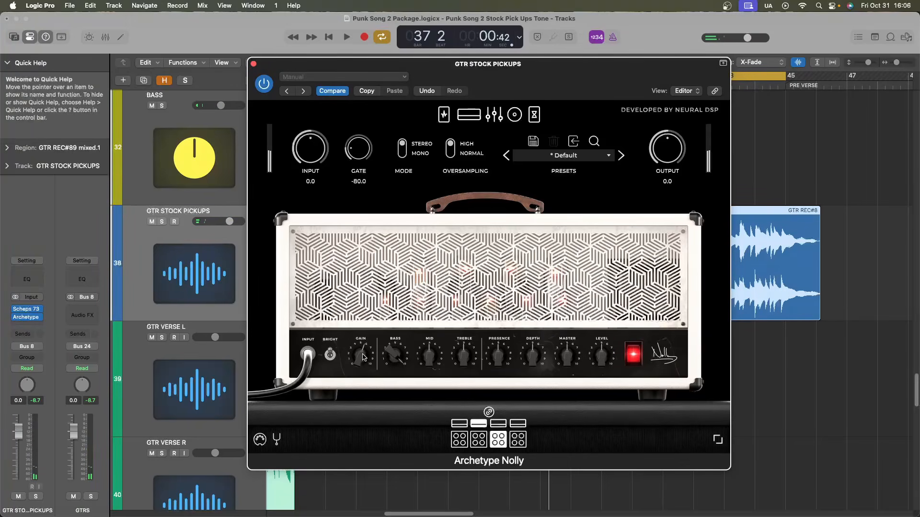
mouse_move(364, 358)
mouse_down()
mouse_move(364, 375)
mouse_move(361, 358)
mouse_up()
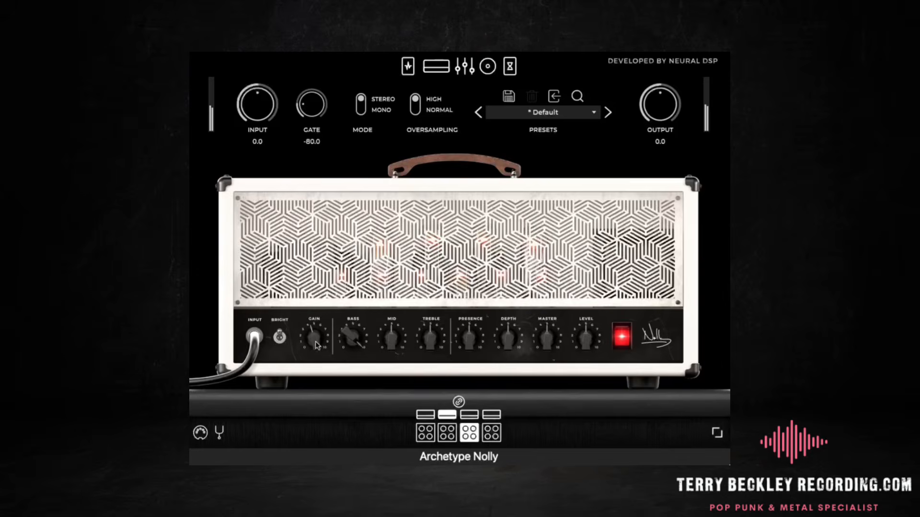
drag(315, 341, 346, 194)
drag(315, 342, 315, 416)
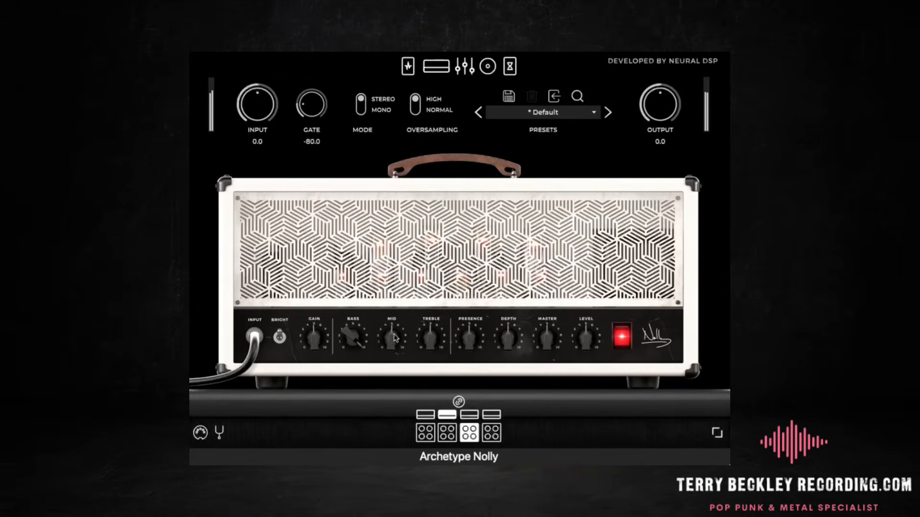
drag(393, 337, 402, 296)
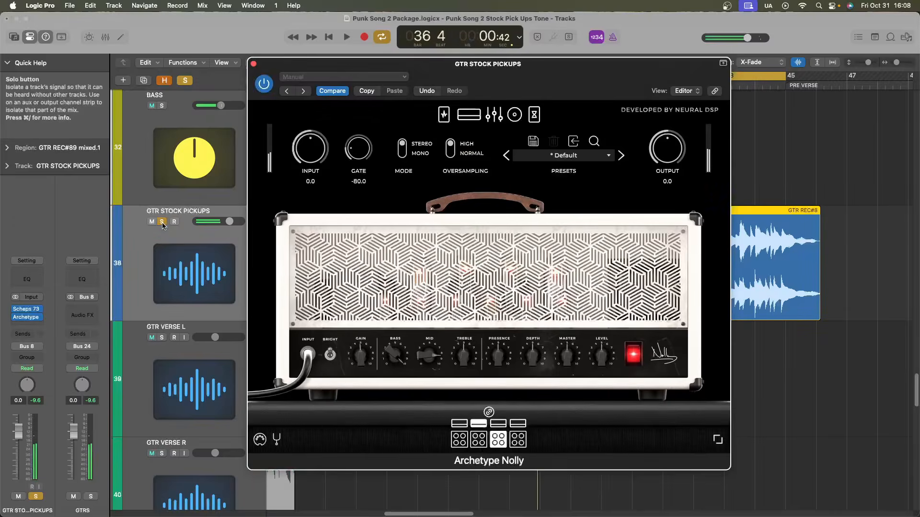
- Solo the GTR STOCK PICKUPS track and audition the amp tone on its own
click(162, 222)
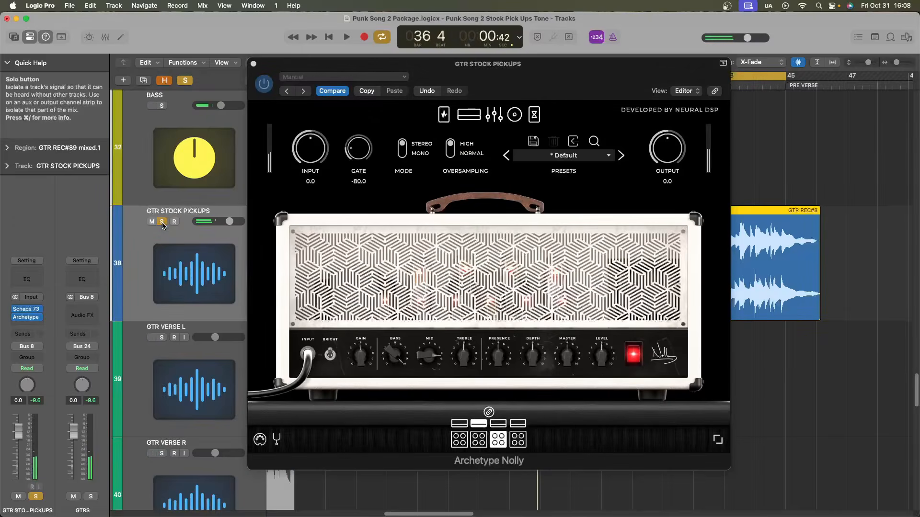
key(space)
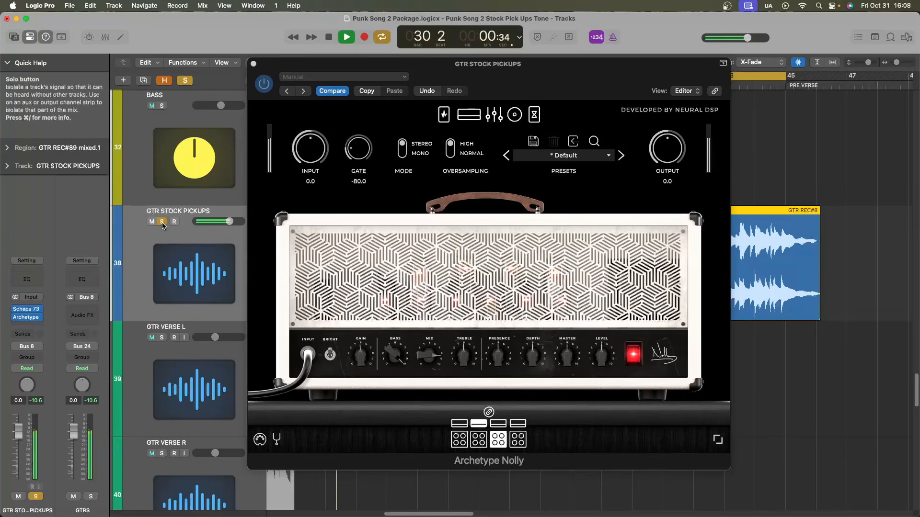
key(space)
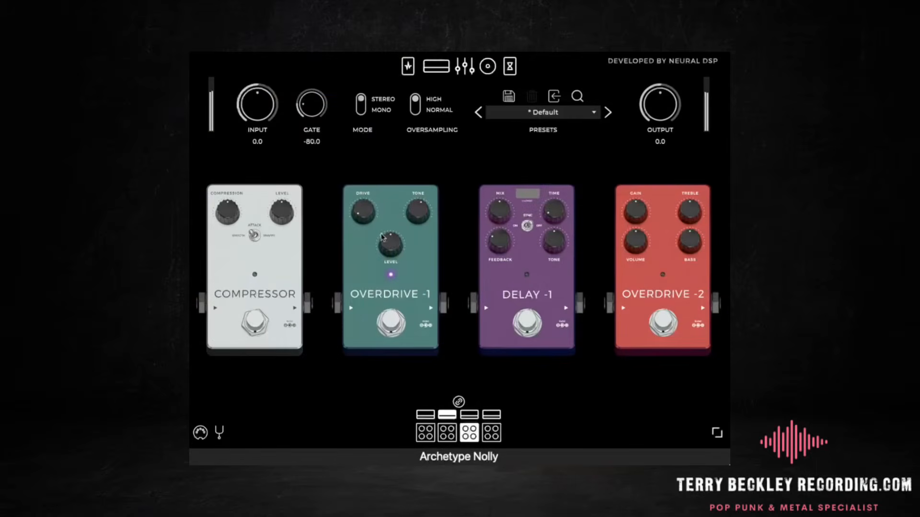
- Switch off the Overdrive -1 pedal and review the Scheps 73 preamp settings on the guitar track
click(395, 326)
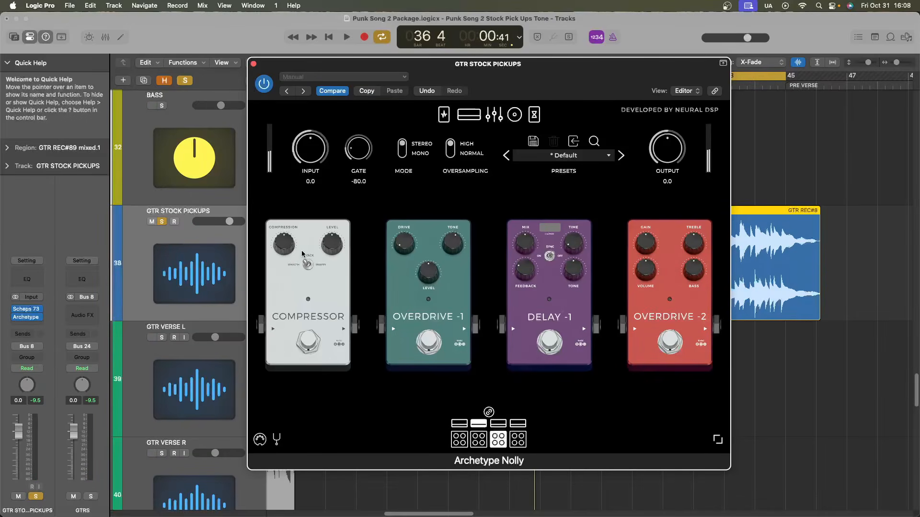
click(27, 310)
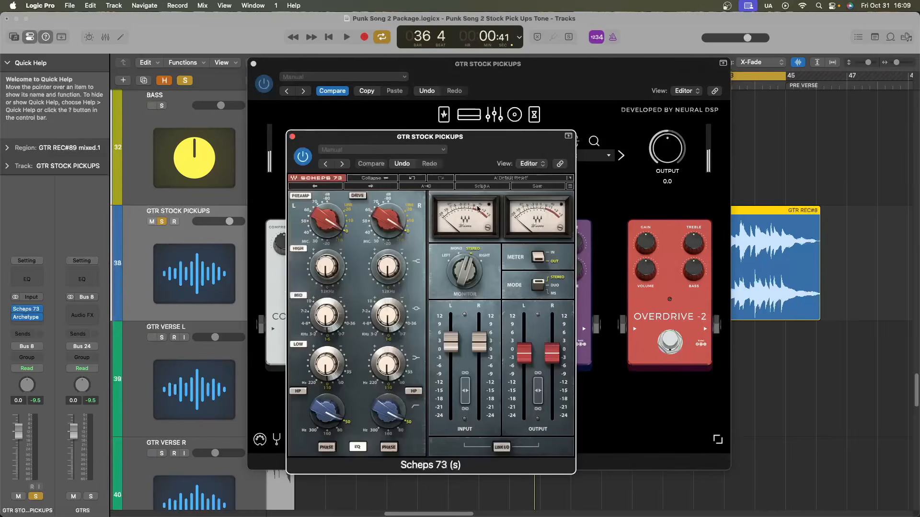
click(293, 137)
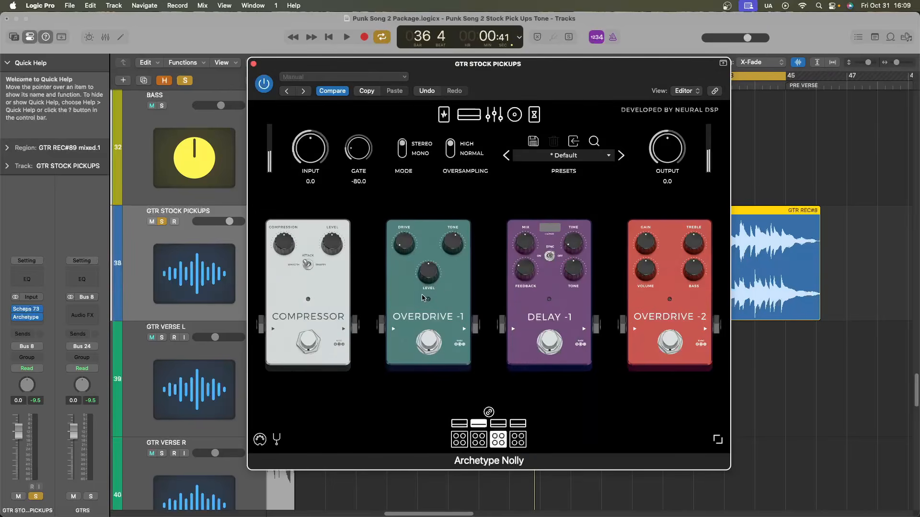
- Audition the Overdrive -1 pedal with the Scheps 73 preamp bypassed, and switch the pedal back off
click(14, 310)
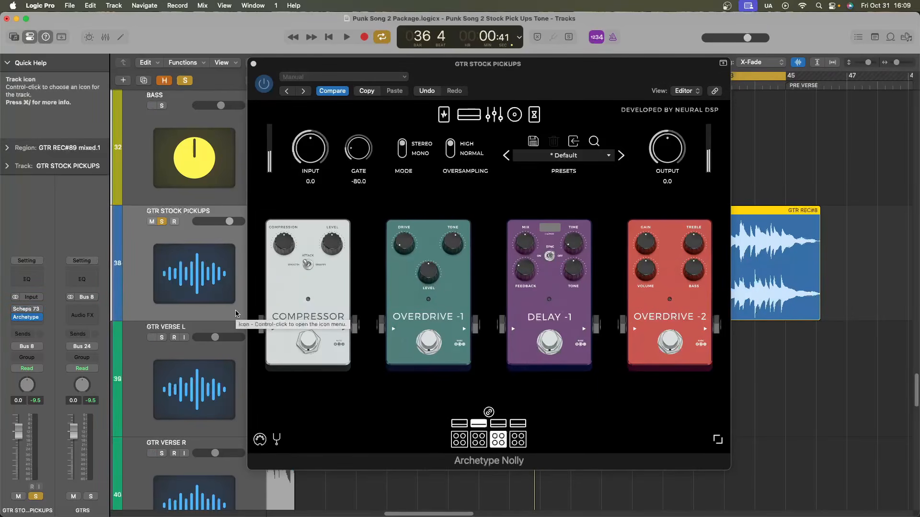
key(space)
click(436, 343)
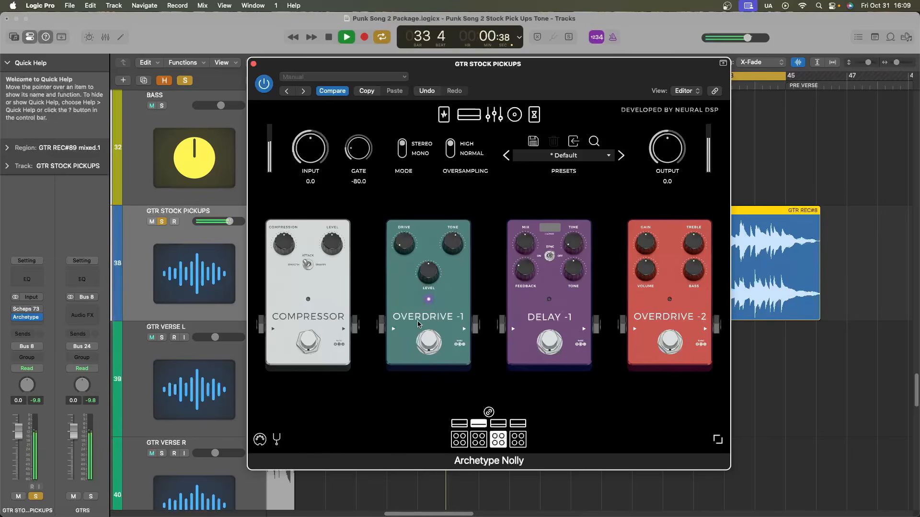
key(space)
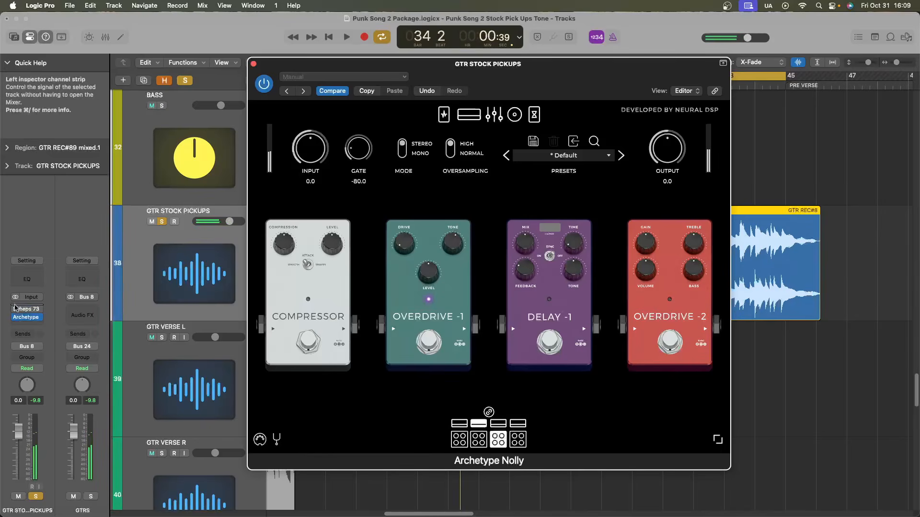
click(429, 344)
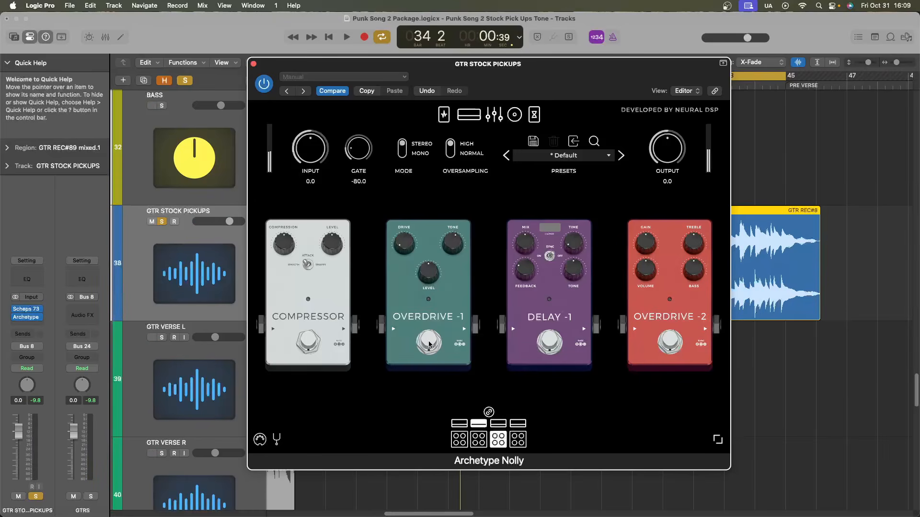
- Compare the guitar tone through the active Scheps 73 with Overdrive -1 on and off, leaving the pedal off
key(space)
click(429, 343)
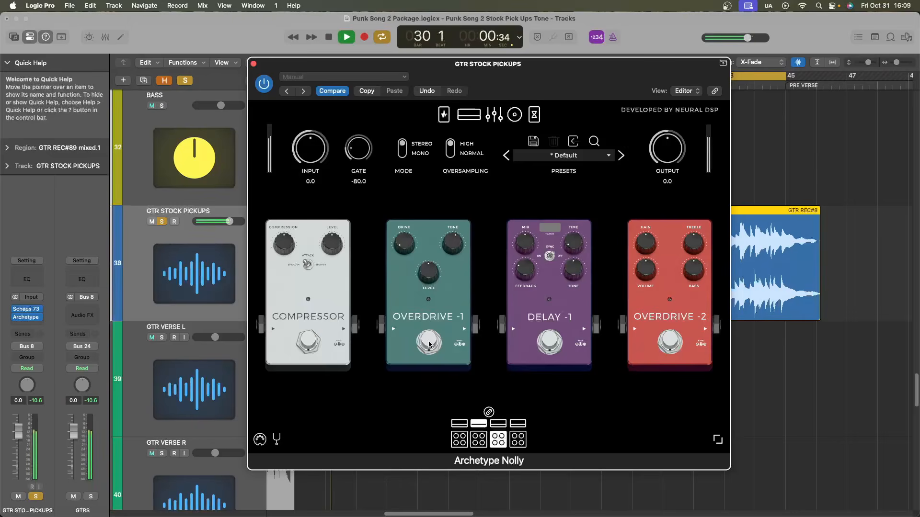
click(430, 343)
key(space)
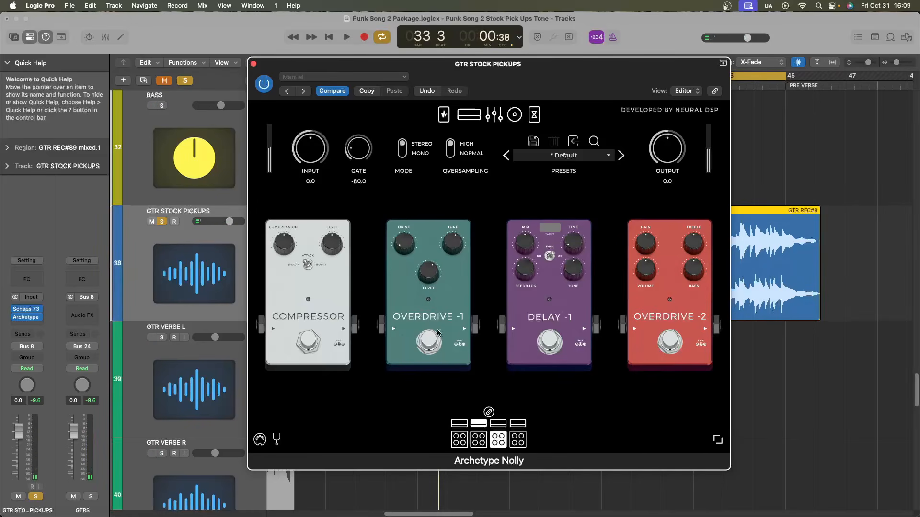
key(space)
click(438, 348)
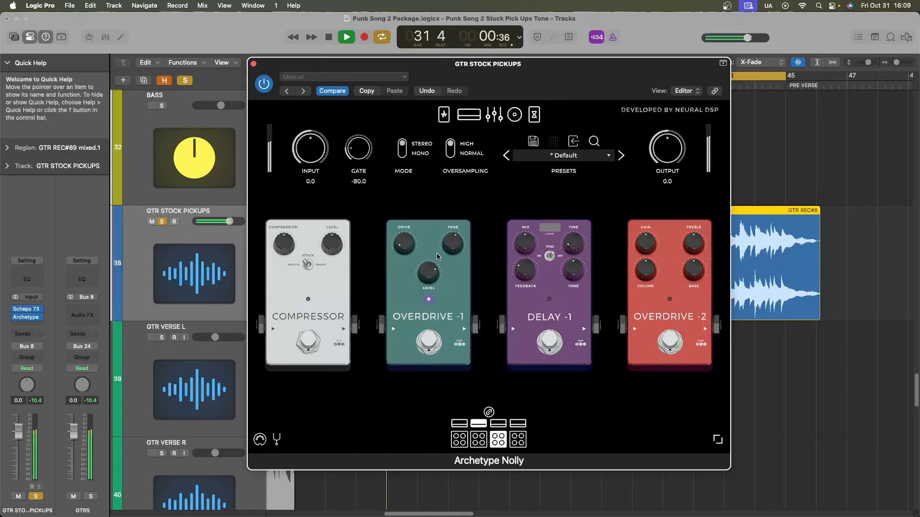
click(432, 344)
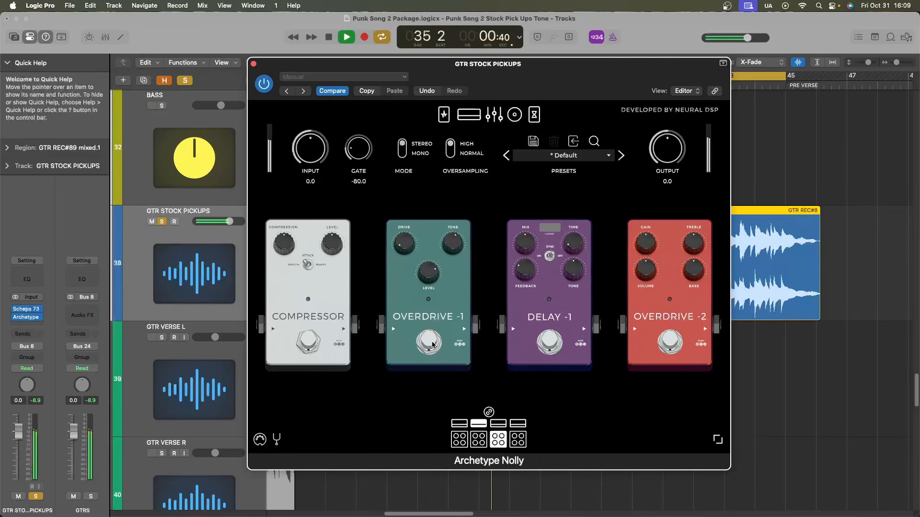
key(space)
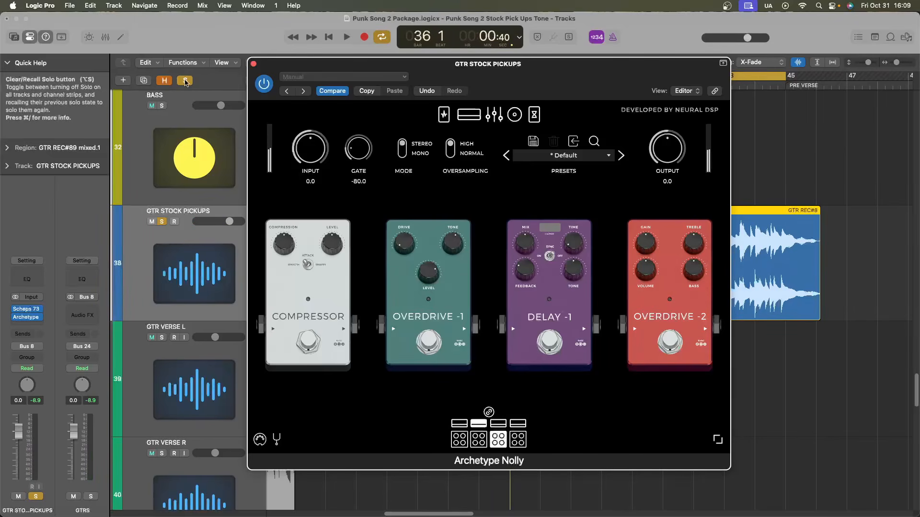
- Switch on the Compressor pedal in Archetype Nolly and audition the guitars through it
click(307, 342)
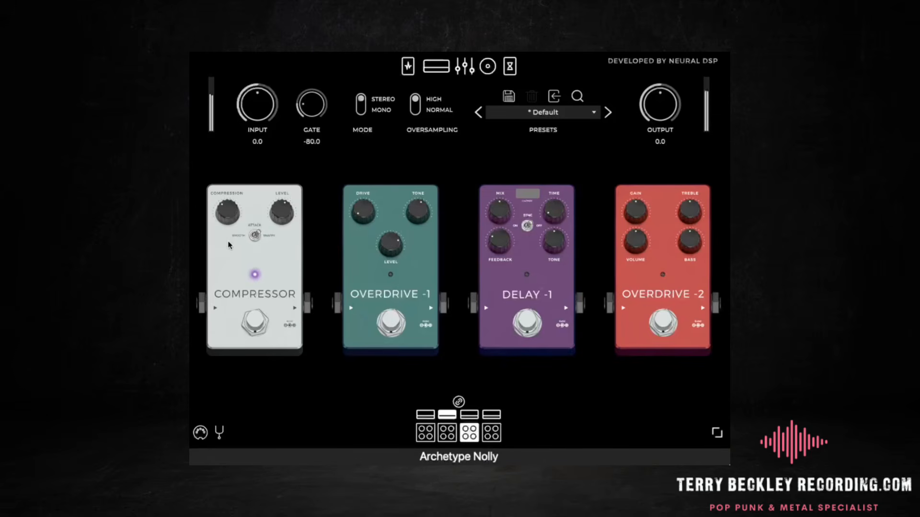
click(256, 322)
click(257, 323)
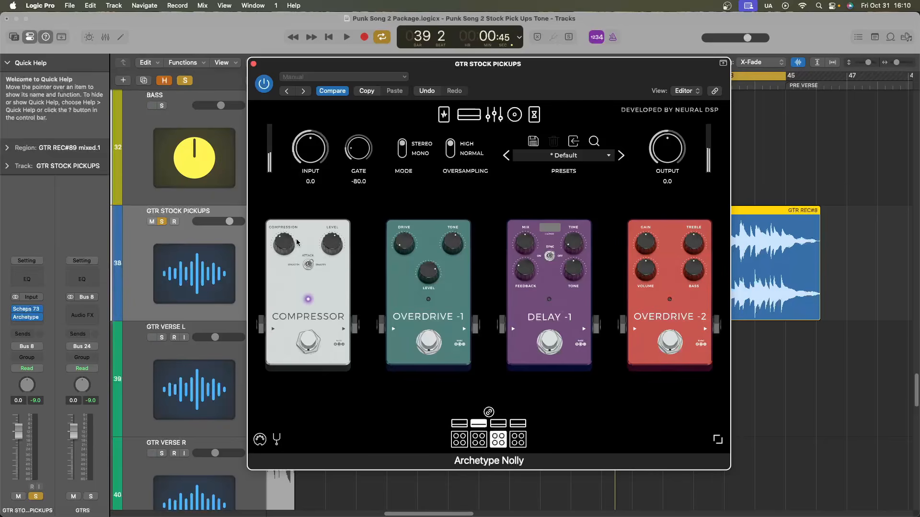
key(space)
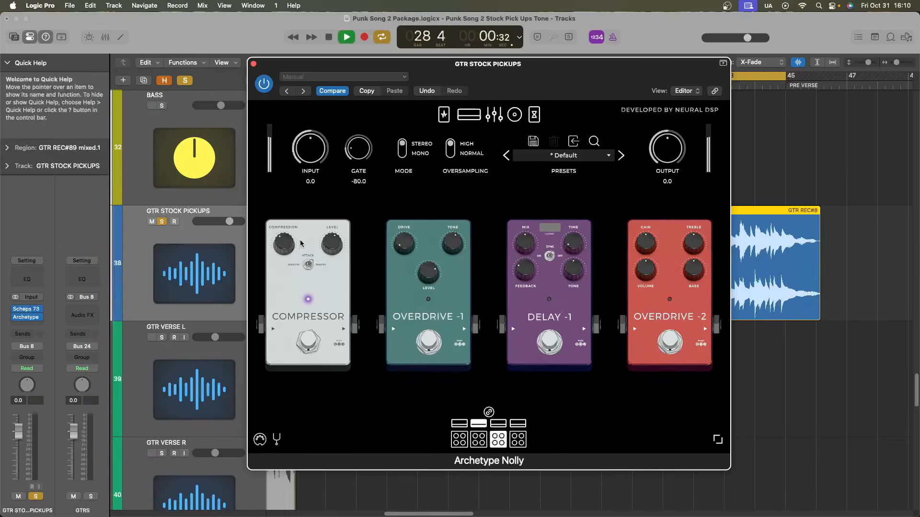
key(space)
- Audition the Overdrive -1 pedal together with the Compressor, and switch the overdrive back off
click(428, 341)
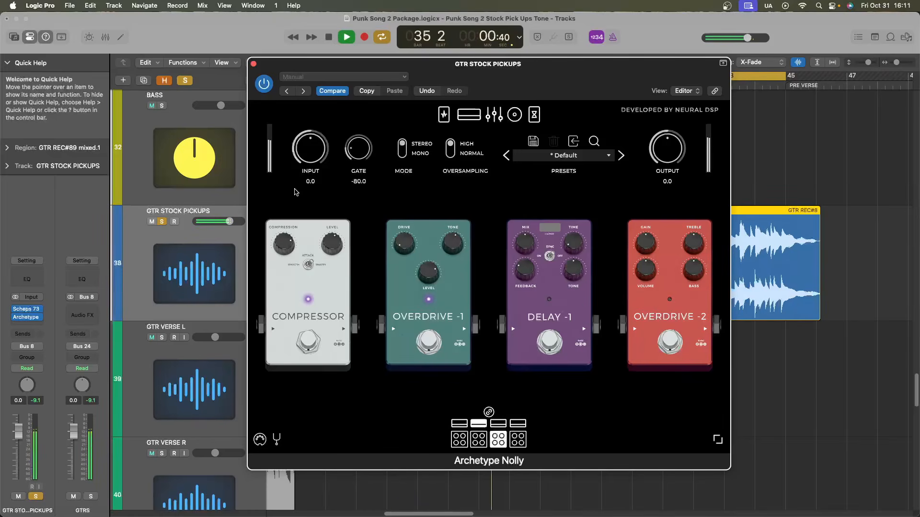
key(space)
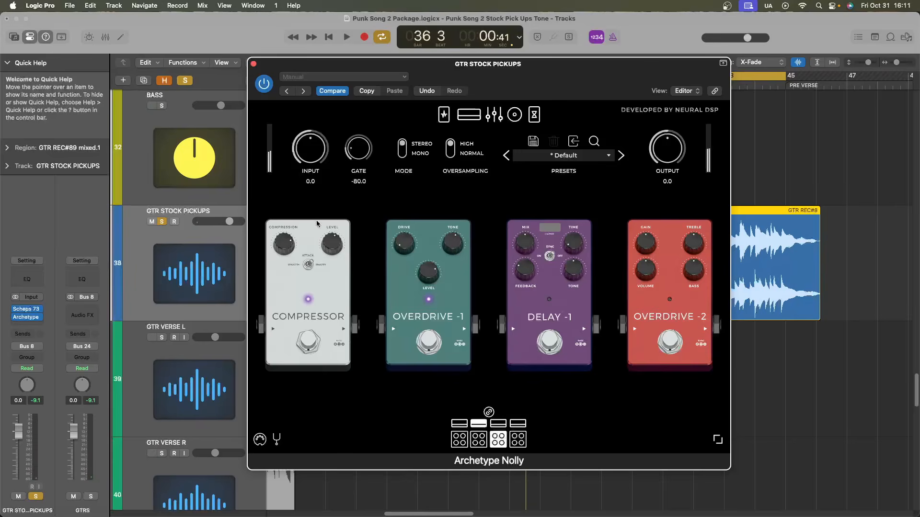
click(429, 342)
- Compare the guitar tone with the Compressor pedal bypassed and engaged during playback, leaving the pedal engaged
key(space)
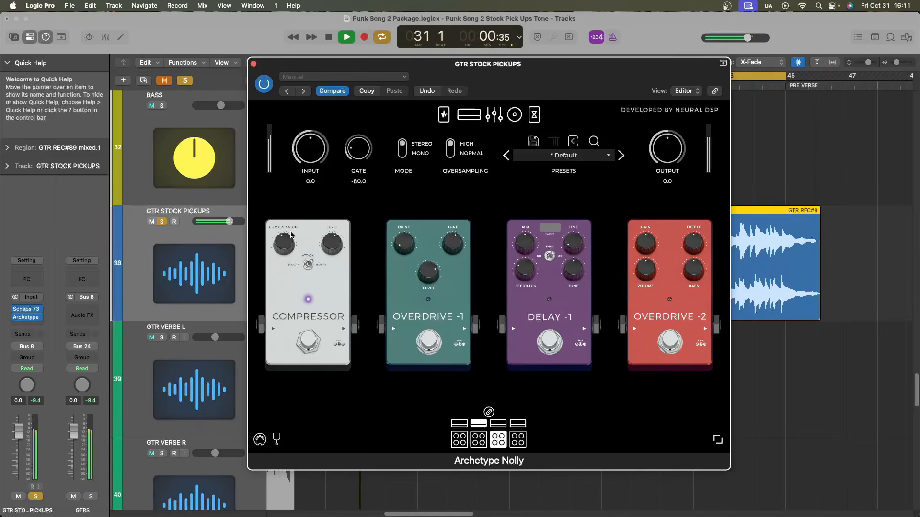
click(308, 345)
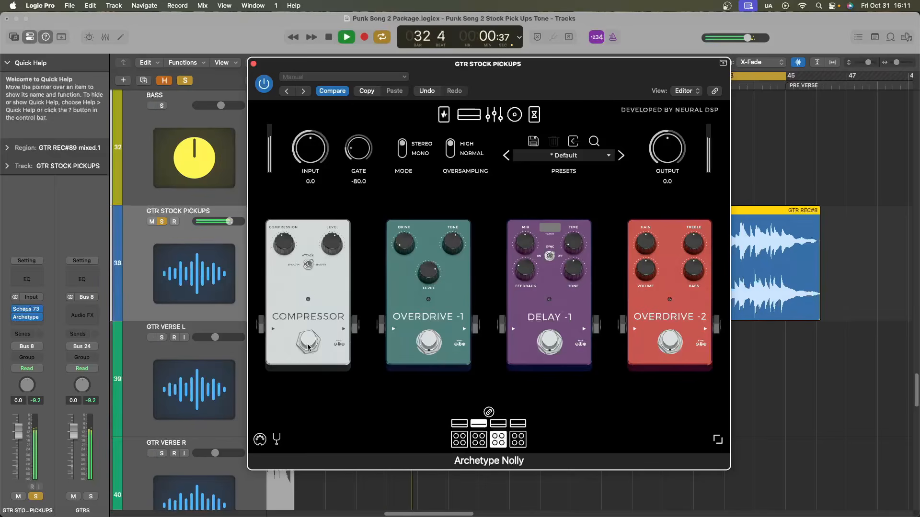
click(307, 345)
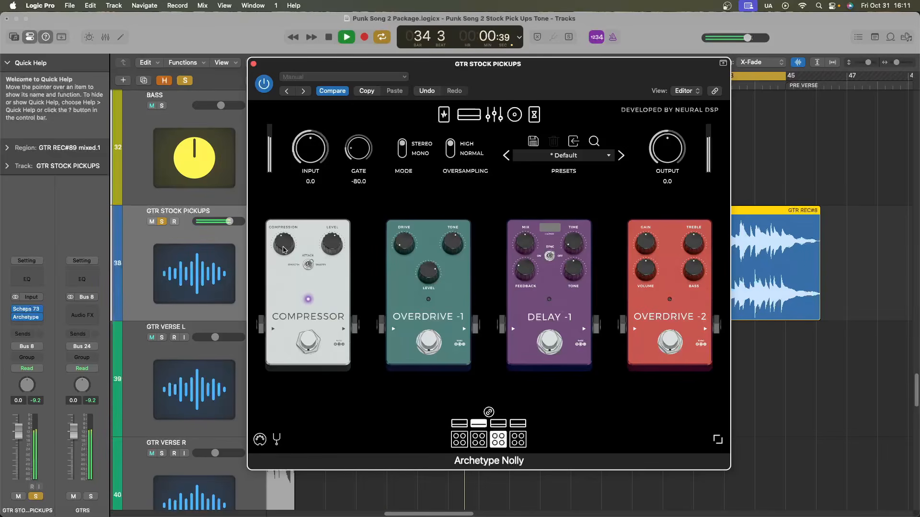
key(space)
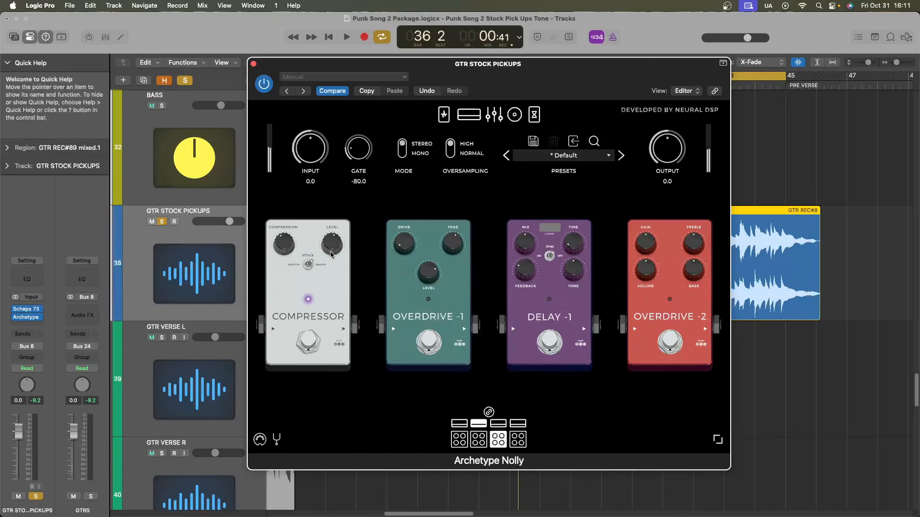
key(space)
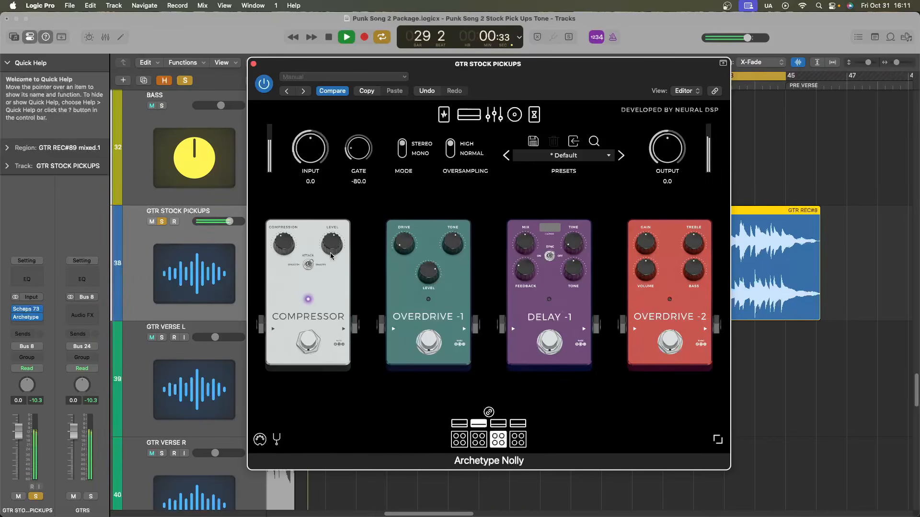
click(308, 342)
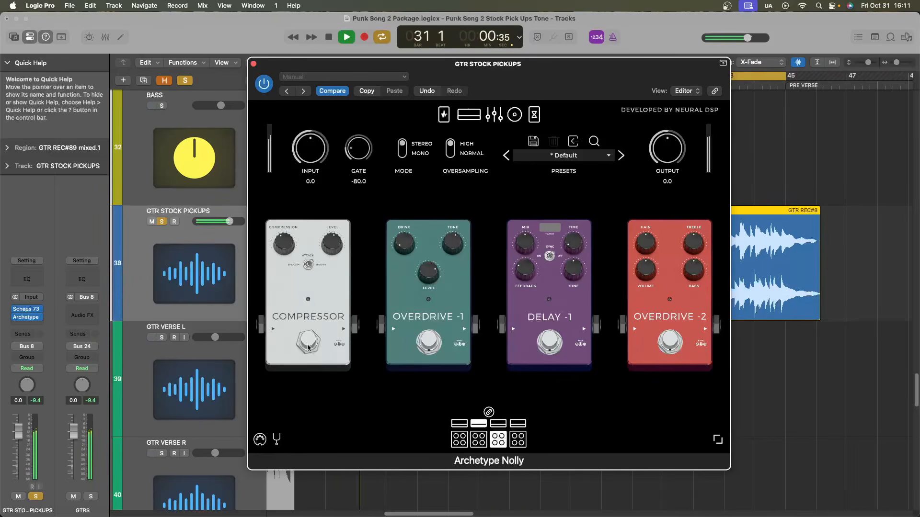
click(308, 343)
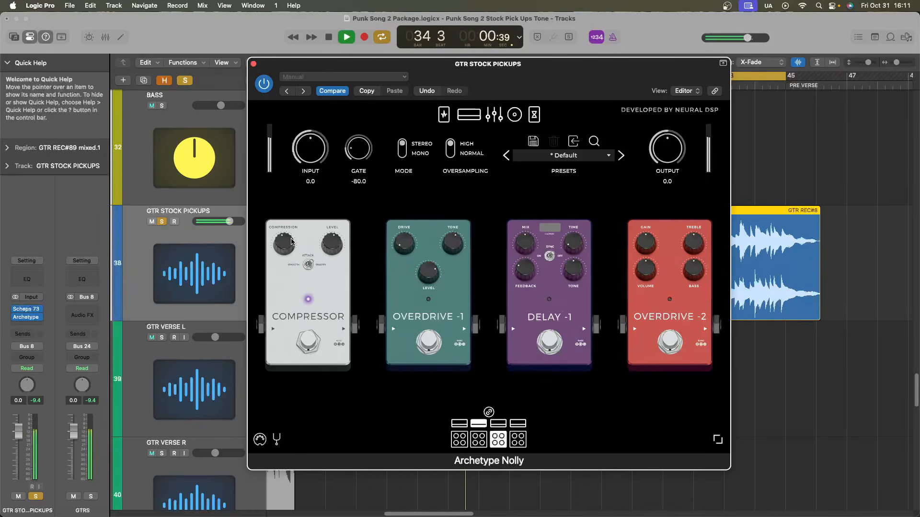
key(space)
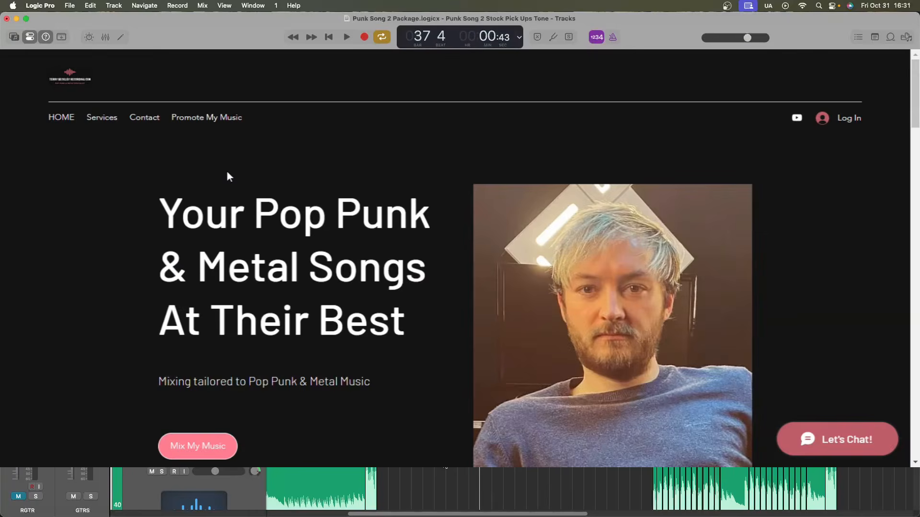
- On the mixing service's website, go to the Mixing Enquiry form and start the message about the music with "He"
drag(914, 99, 918, 307)
scroll(592, 275, down, 12)
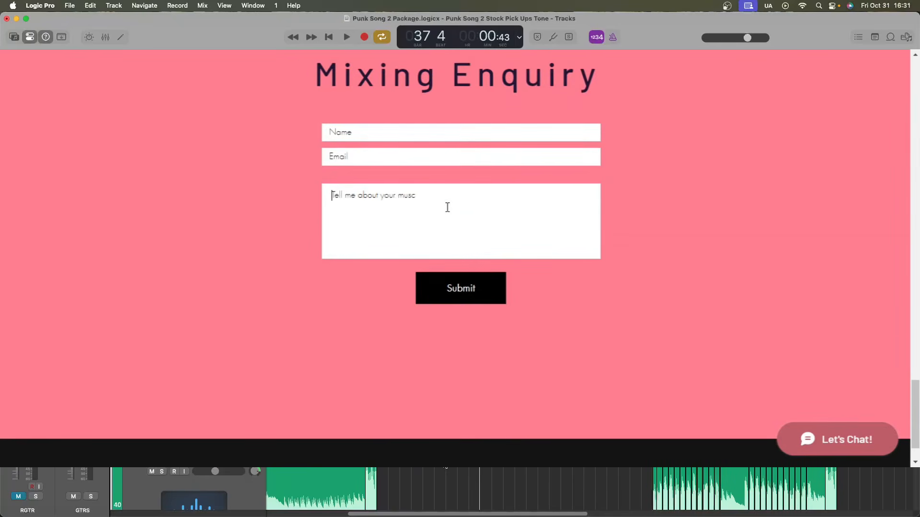
text(He)
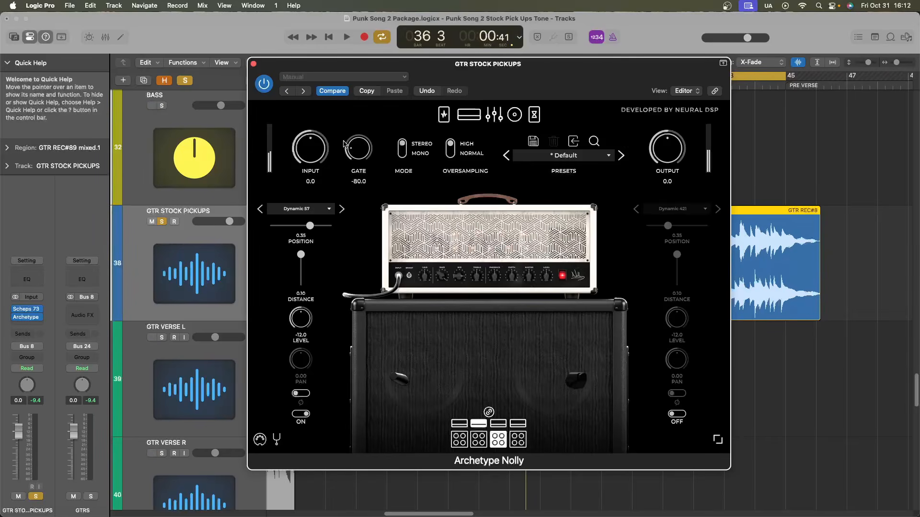
- Close Archetype Nolly and insert FabFilter Pro-Q 3 after it on the GTR STOCK PICKUPS channel
key(super+w)
click(26, 326)
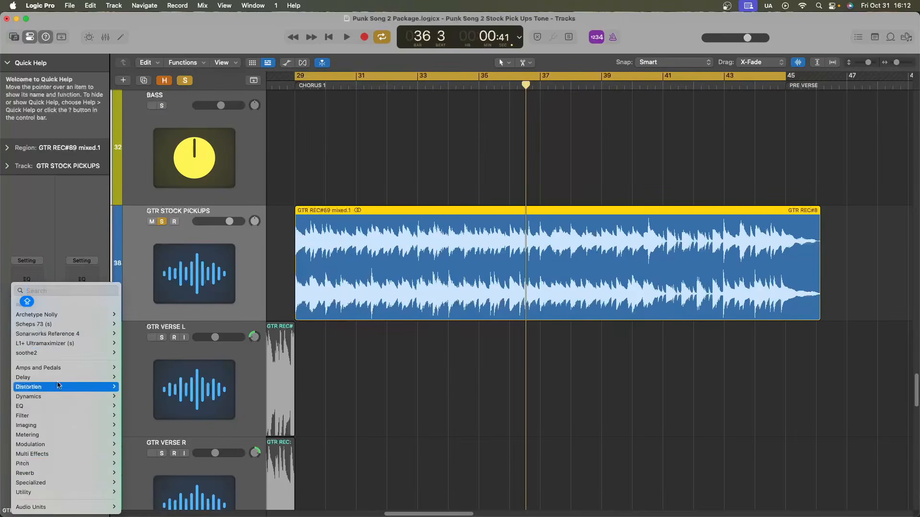
mouse_move(62, 507)
click(260, 300)
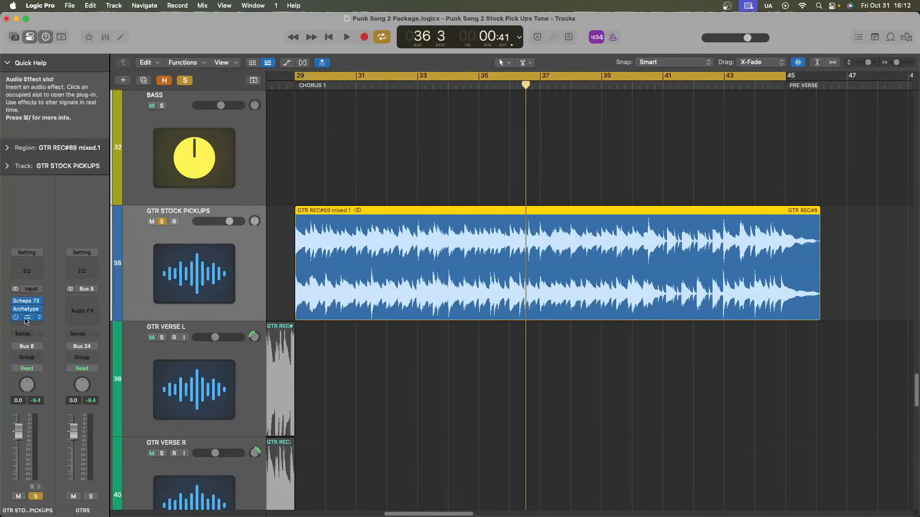
click(27, 317)
drag(527, 153, 522, 133)
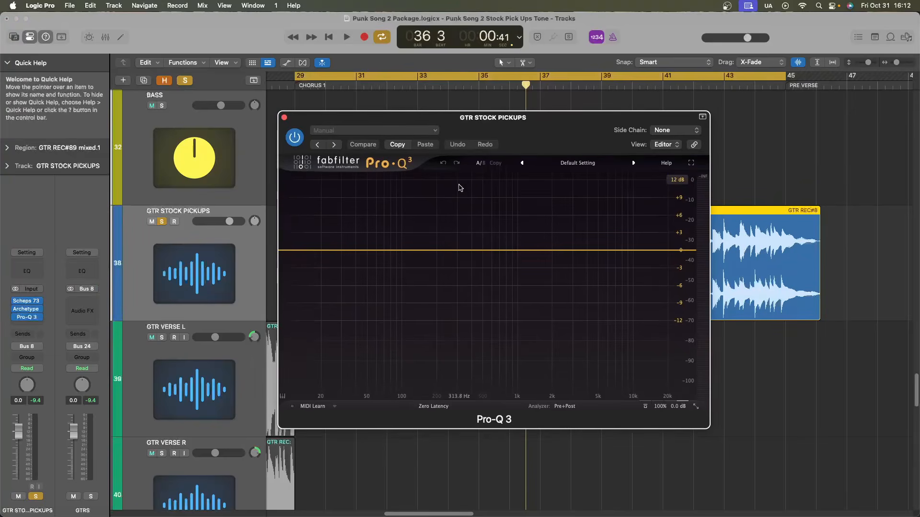
- Add a low cut band in Pro-Q 3 and sweep it up to about 69 Hz with a Q of 0.755
double_click(288, 251)
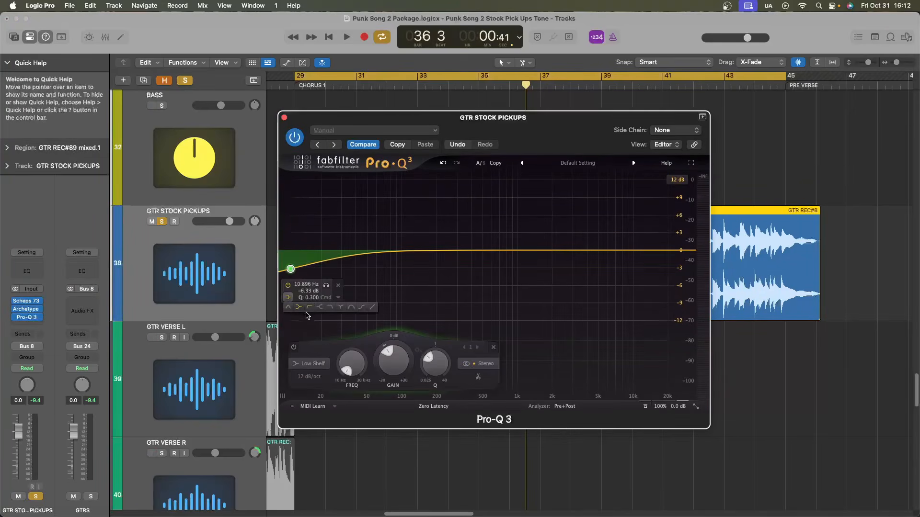
drag(288, 251, 291, 307)
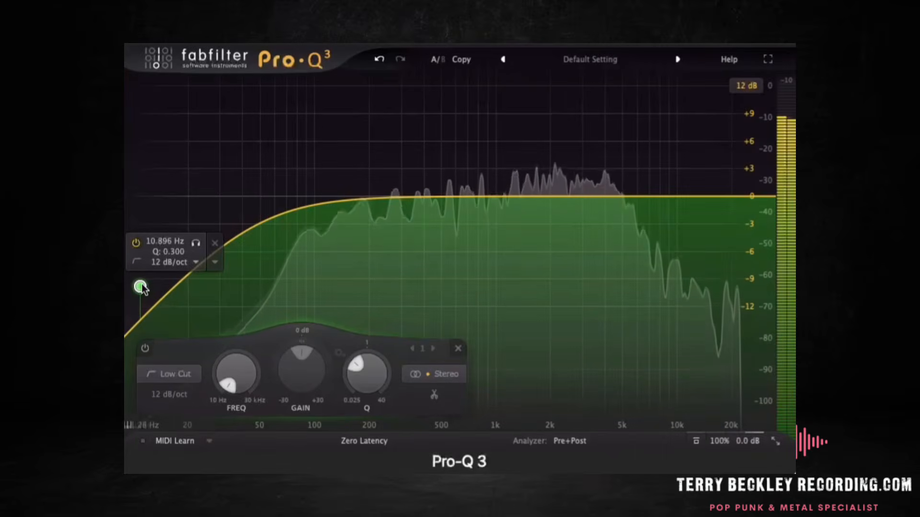
drag(291, 308, 374, 266)
drag(270, 222, 286, 217)
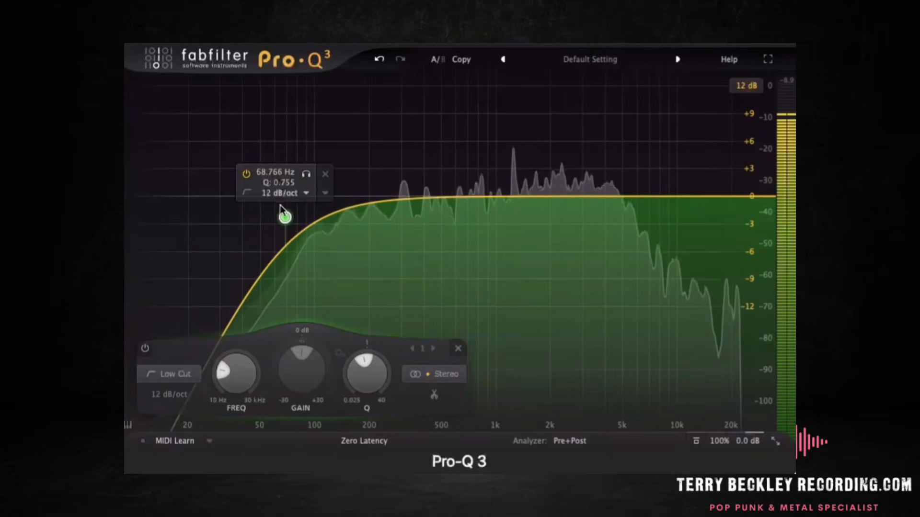
- Audition the low cut with a 24 dB/oct slope and an 18 dB/oct slope
click(166, 400)
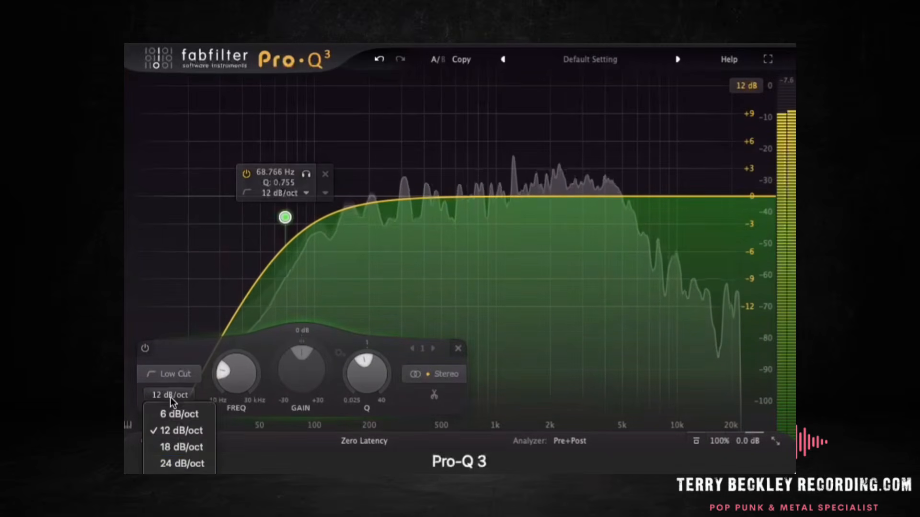
click(178, 462)
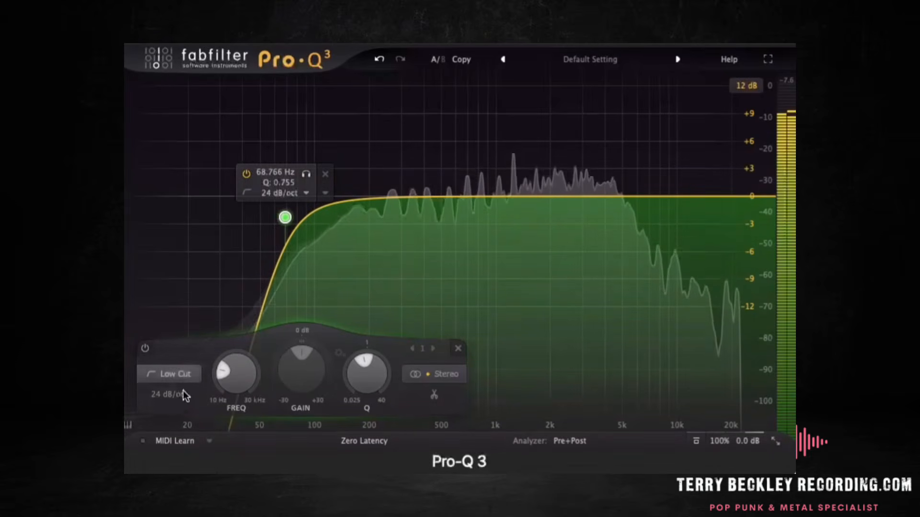
click(170, 395)
click(172, 447)
drag(285, 216, 285, 229)
- Set the low cut's slope to 12 dB/oct and raise its frequency to about 80 Hz
click(170, 395)
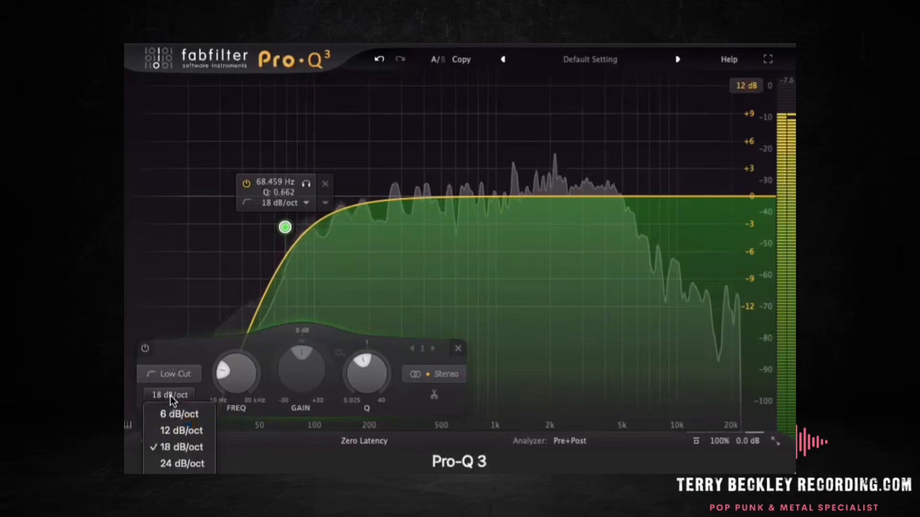
click(181, 430)
drag(286, 227, 300, 215)
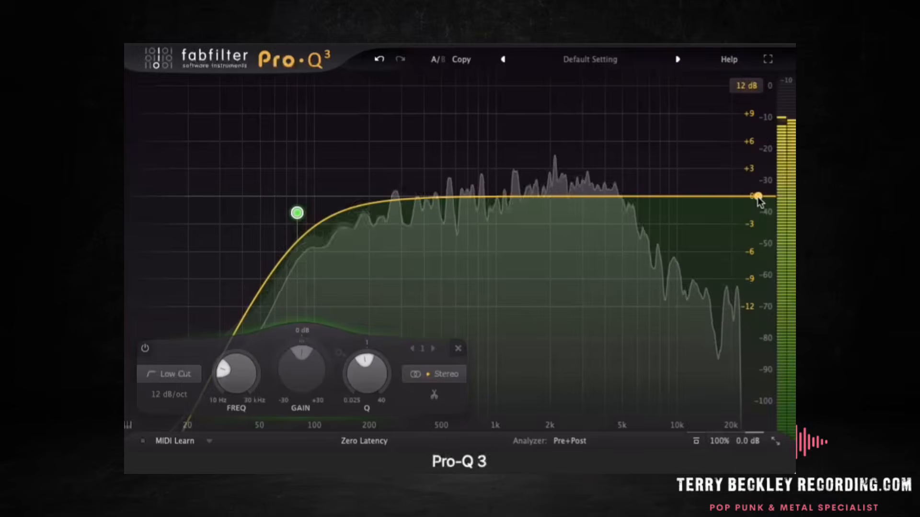
- Add a high cut band with a 24 dB/oct slope and bring its frequency down to about 11 kHz
drag(758, 198, 724, 238)
mouse_move(654, 283)
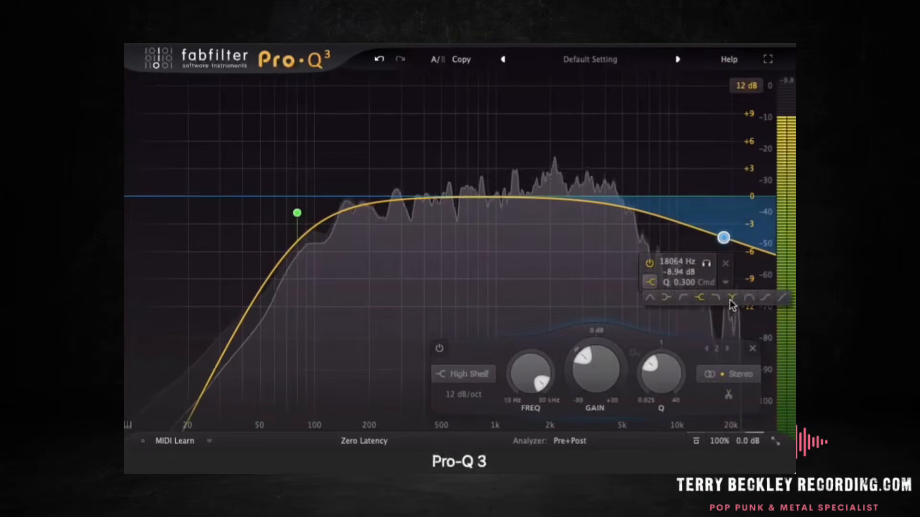
click(716, 298)
click(692, 263)
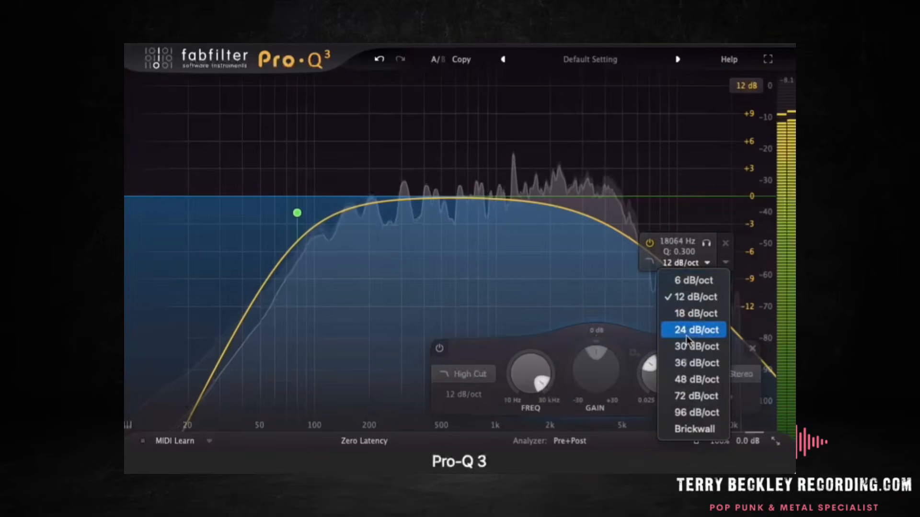
click(694, 329)
drag(723, 300, 684, 200)
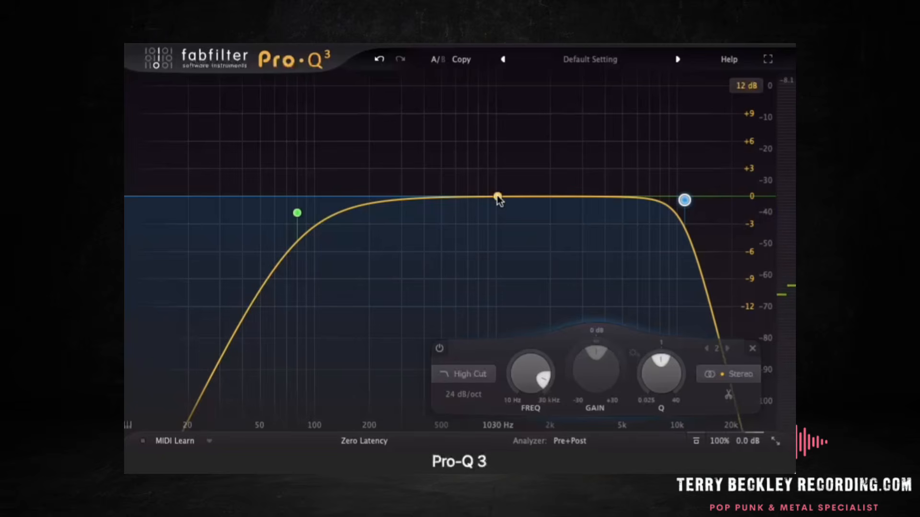
- During playback, add a narrow bell at about 2108 Hz, boost it to hear the harshness, cut it by 1.77 dB and make it dynamic
key(space)
drag(555, 196, 555, 172)
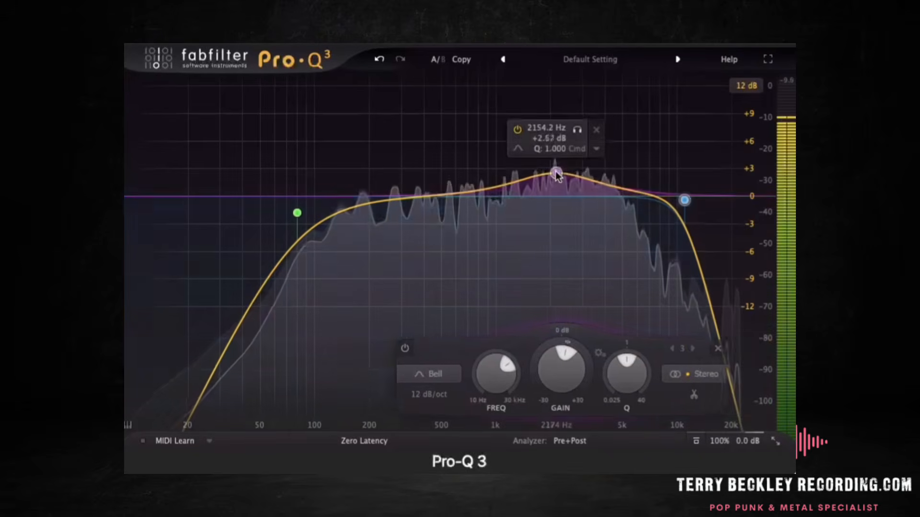
drag(621, 362, 639, 379)
drag(557, 174, 556, 100)
drag(548, 357, 548, 450)
mouse_move(559, 231)
right_click(554, 216)
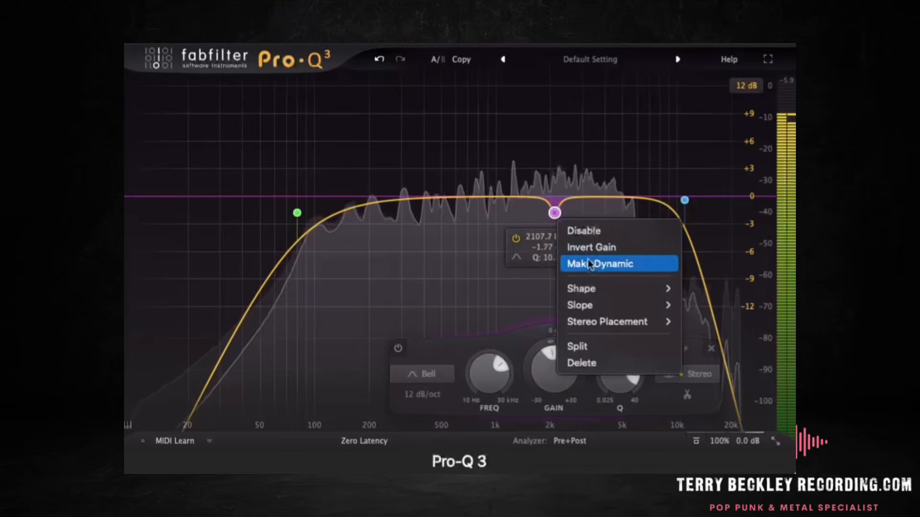
click(576, 261)
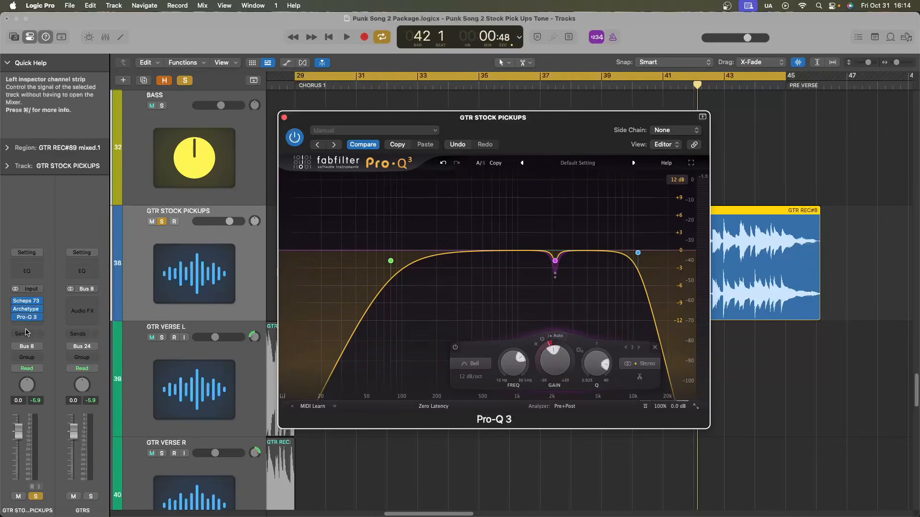
- Insert the stereo JST EQ from Joey Sturgis Tones after Pro-Q 3 on the guitar channel
click(32, 328)
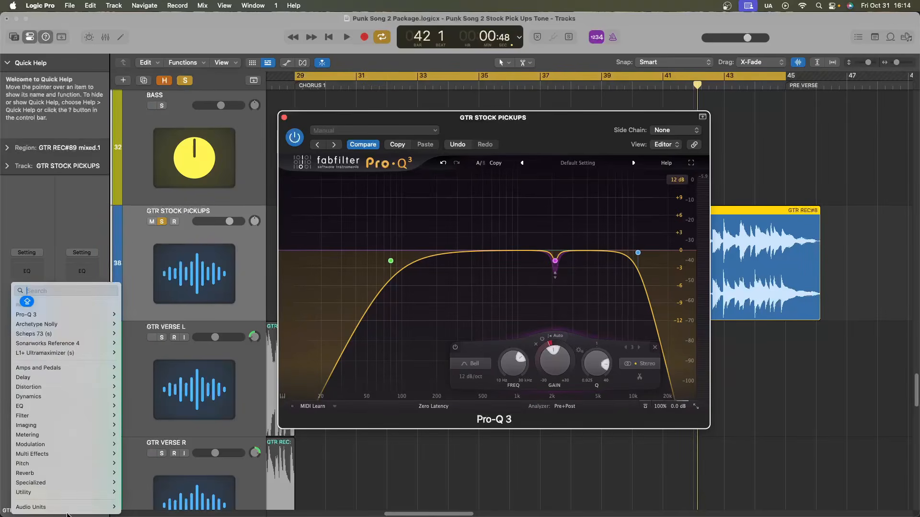
mouse_move(92, 507)
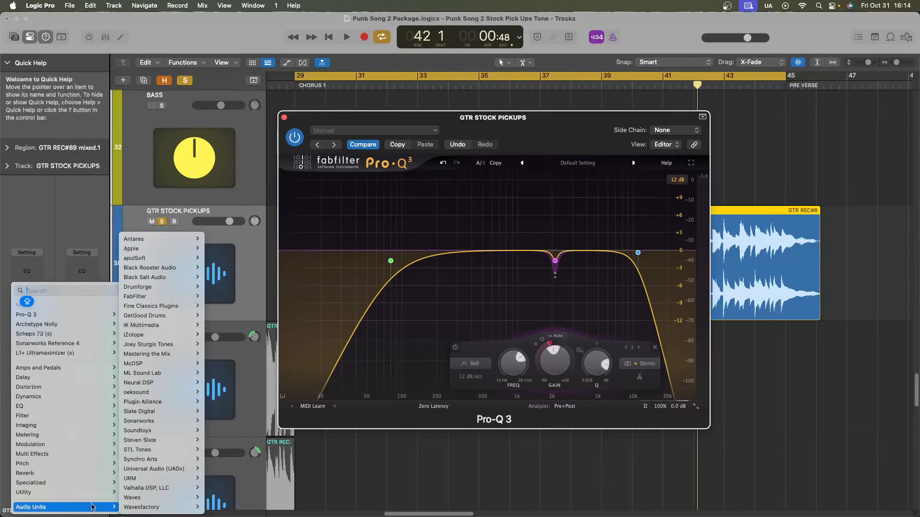
mouse_move(175, 444)
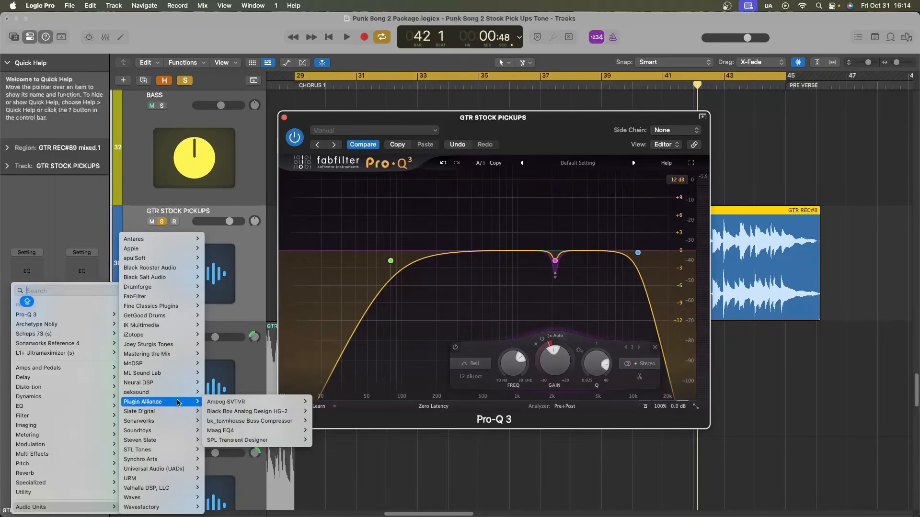
mouse_move(173, 316)
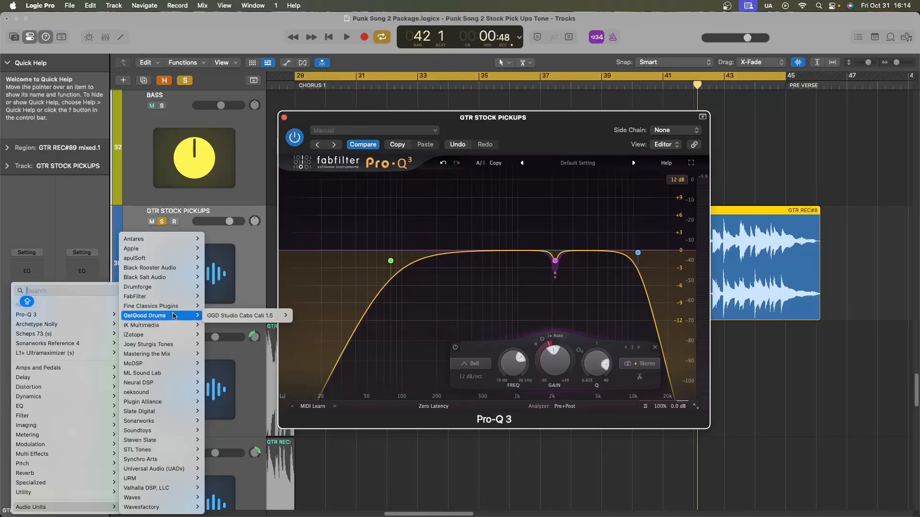
mouse_move(171, 345)
mouse_move(239, 374)
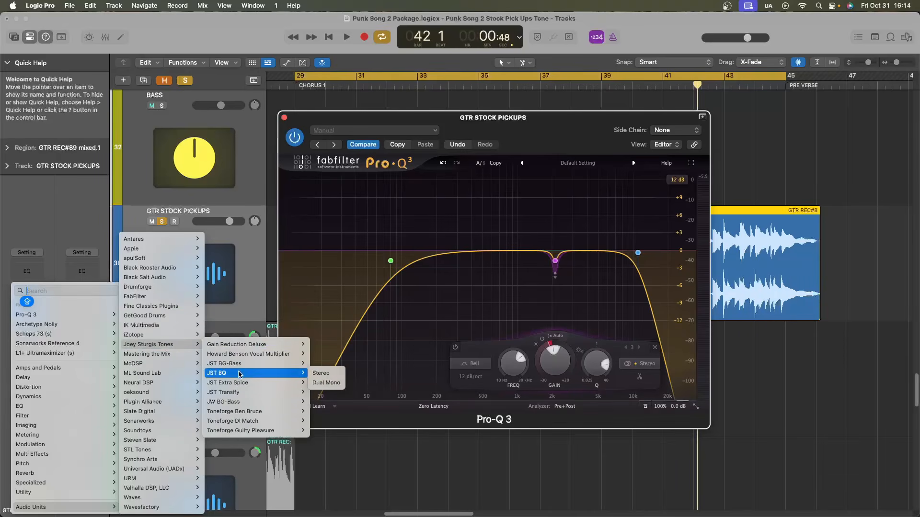
click(321, 373)
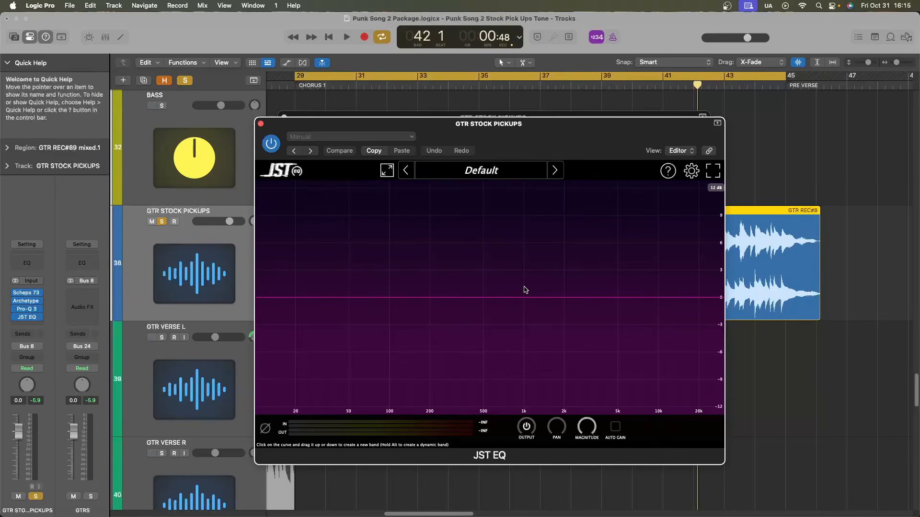
- Disable the dynamic 2.1 kHz band in Pro-Q 3 and close the plug-in's window
click(22, 311)
click(29, 312)
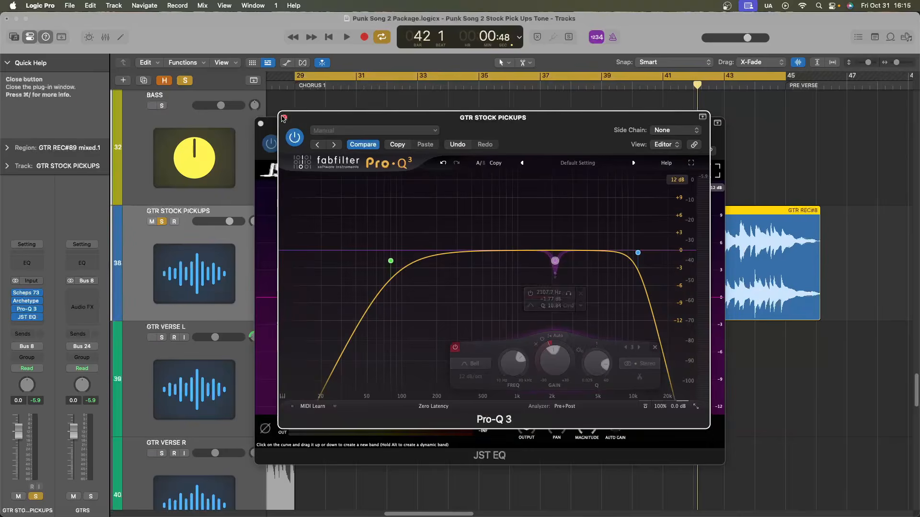
click(284, 117)
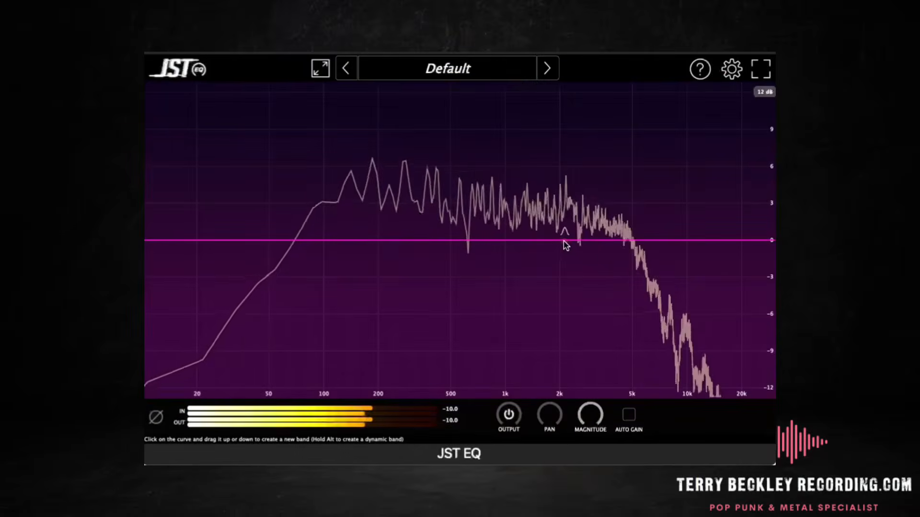
- In JST EQ, add a narrow bell at about 2140 Hz, boost it by 6.7 dB to audition, and pull it down to about -2 dB
drag(565, 245, 565, 160)
key(space)
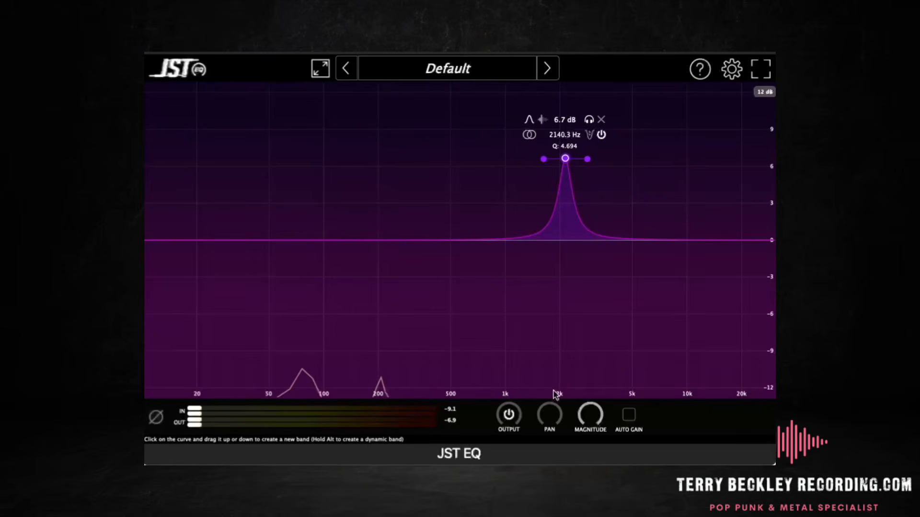
drag(566, 159, 562, 267)
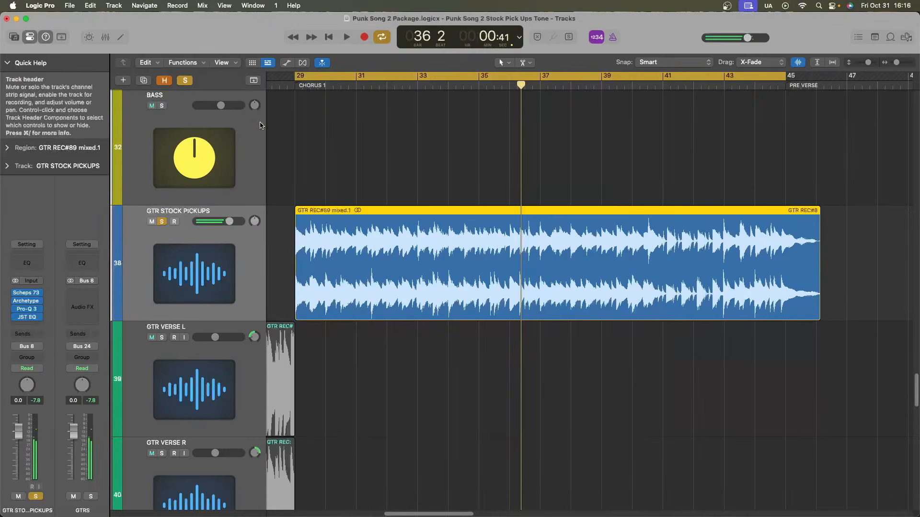
- Reopen Pro-Q 3 and delete its disabled 2.1 kHz band
click(29, 312)
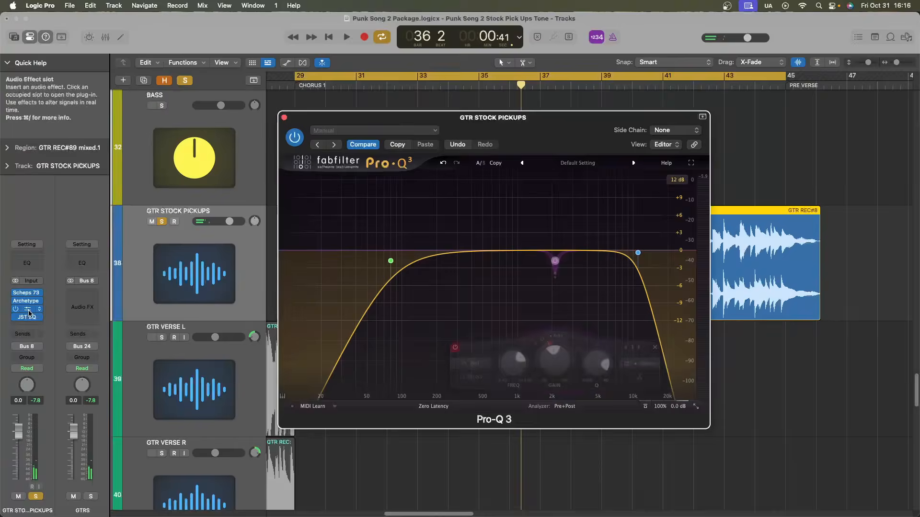
mouse_move(549, 269)
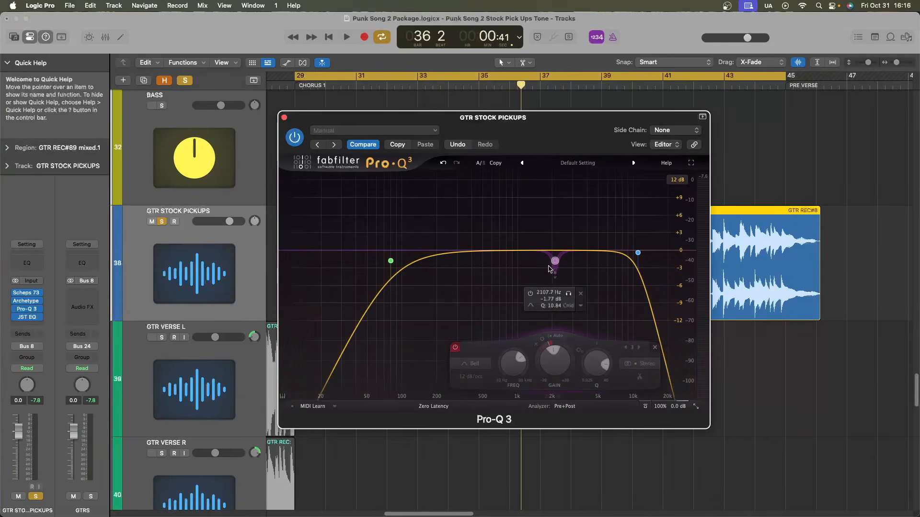
click(581, 294)
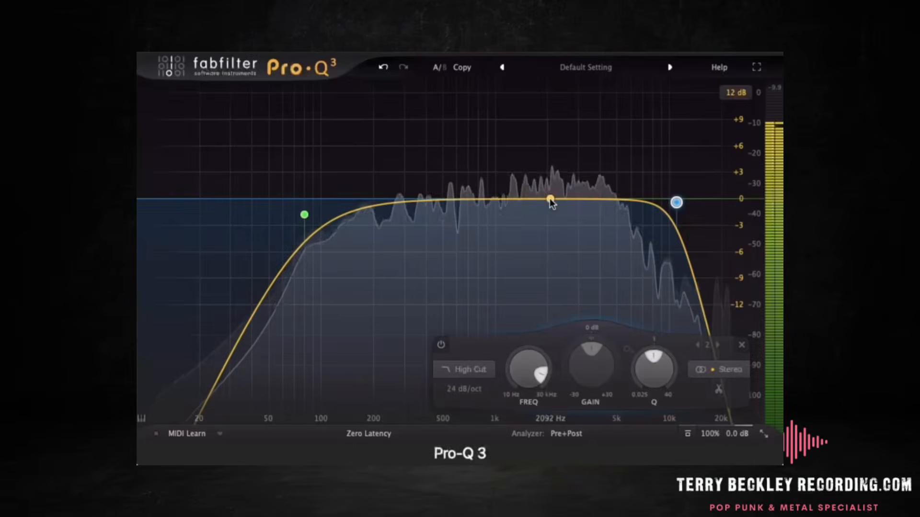
- Add narrow bell cuts in Pro-Q 3 at about 2.5 kHz, 3.3 kHz and 4.9 kHz, with the highest one at -0.75 dB
drag(551, 203, 552, 190)
drag(616, 358, 626, 366)
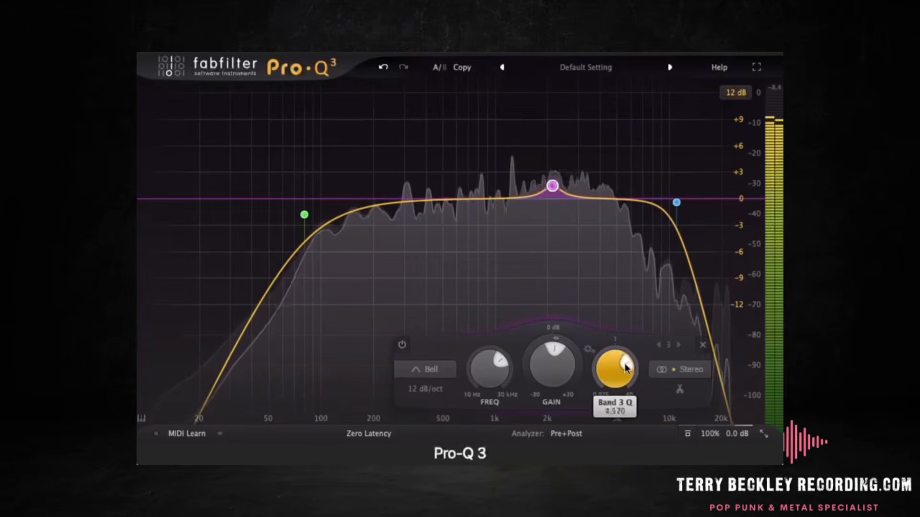
mouse_move(551, 187)
drag(552, 185, 616, 213)
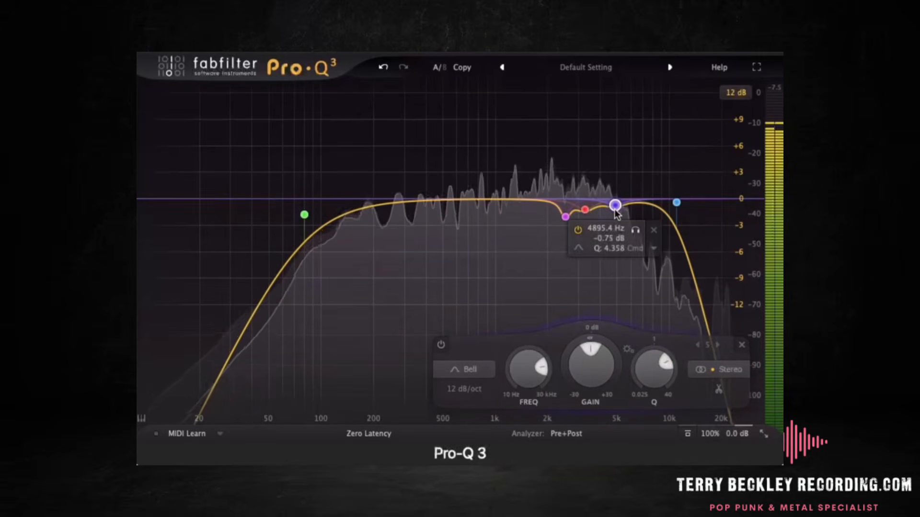
- Add a bell near 2120 Hz with a Q of 12.38, boost it by 7.78 dB to audition, and cut it to -2.32 dB
drag(552, 205, 552, 169)
drag(630, 368, 626, 360)
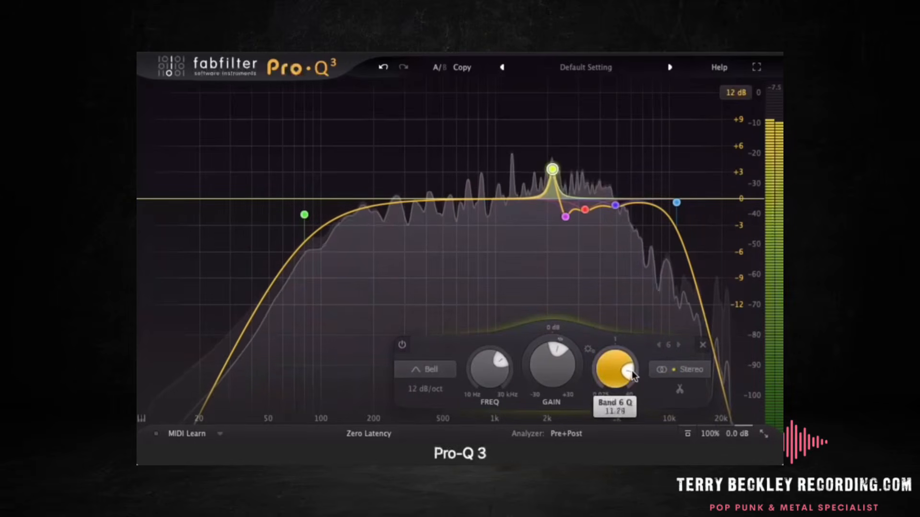
drag(552, 170, 552, 130)
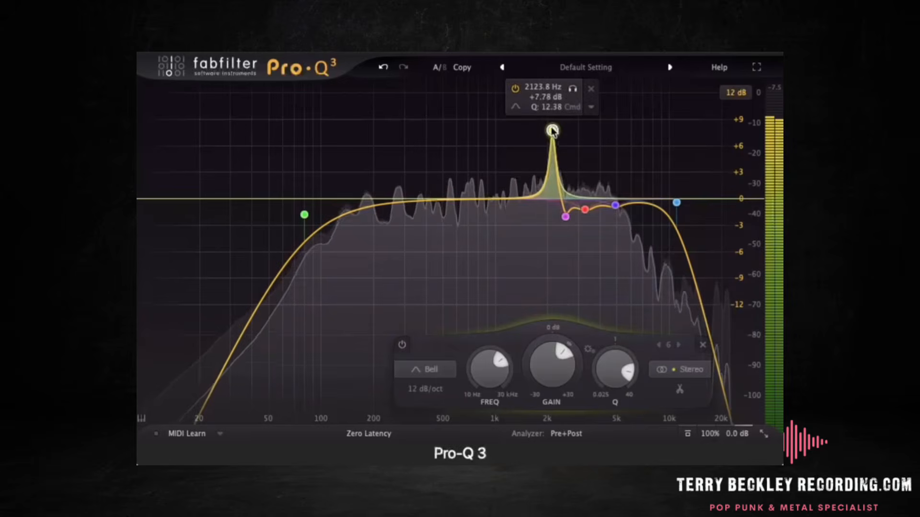
drag(548, 357, 538, 441)
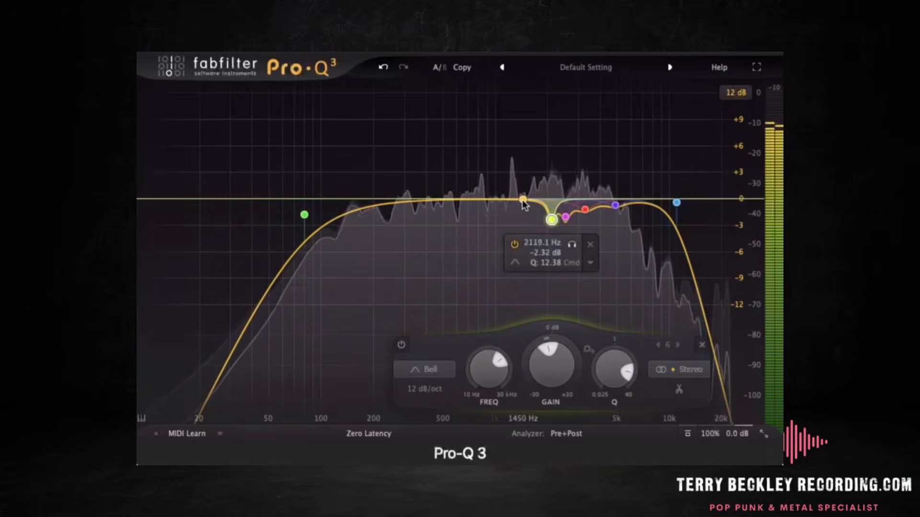
- Add gentle bell cuts at about 135 Hz and 320 Hz and a 1.28 dB boost at about 774 Hz
drag(388, 206, 344, 230)
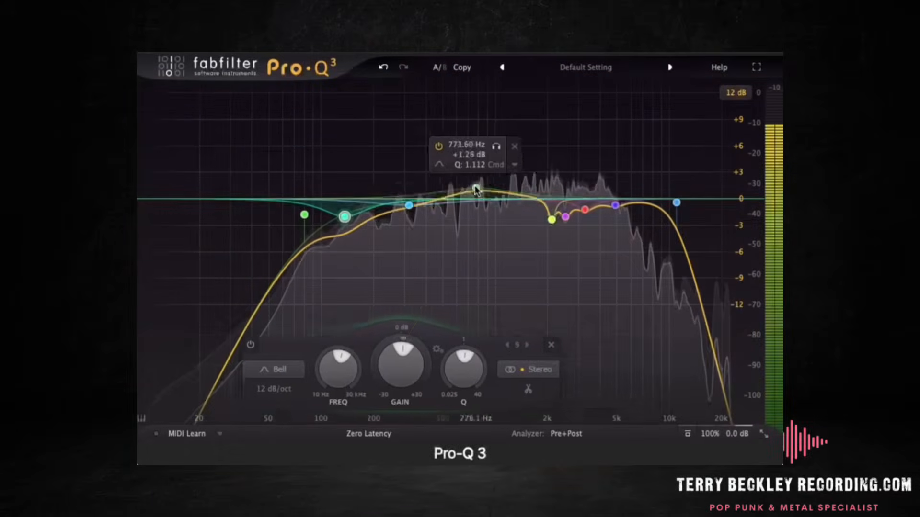
- Narrow the 774 Hz bell to a Q of 7.151, audition it boosted by 11 dB, cut it to -1.68 dB at about 836 Hz, and make it dynamic
drag(539, 362, 525, 274)
mouse_move(480, 174)
drag(473, 179, 480, 102)
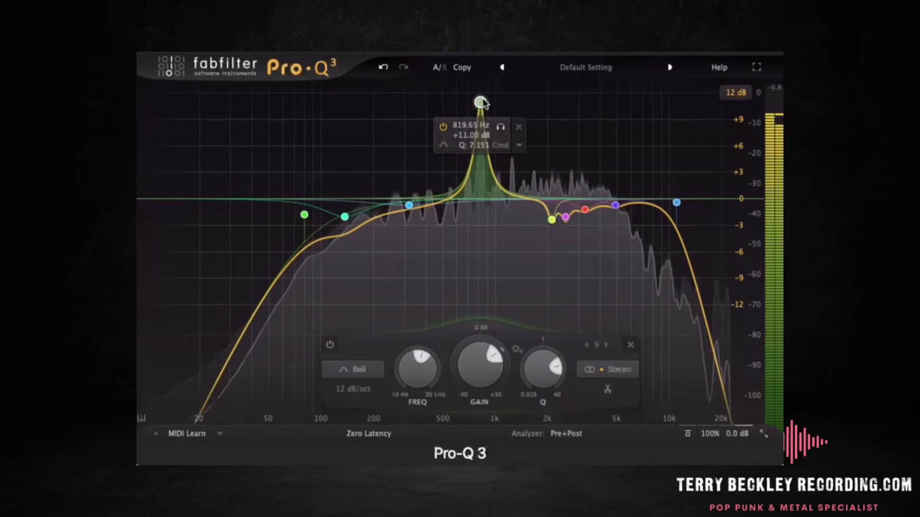
drag(478, 337, 462, 437)
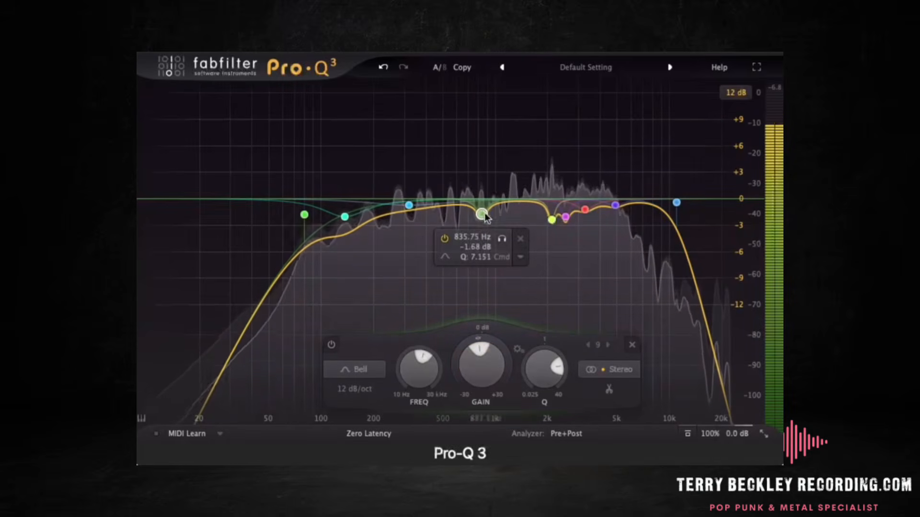
right_click(481, 213)
click(524, 265)
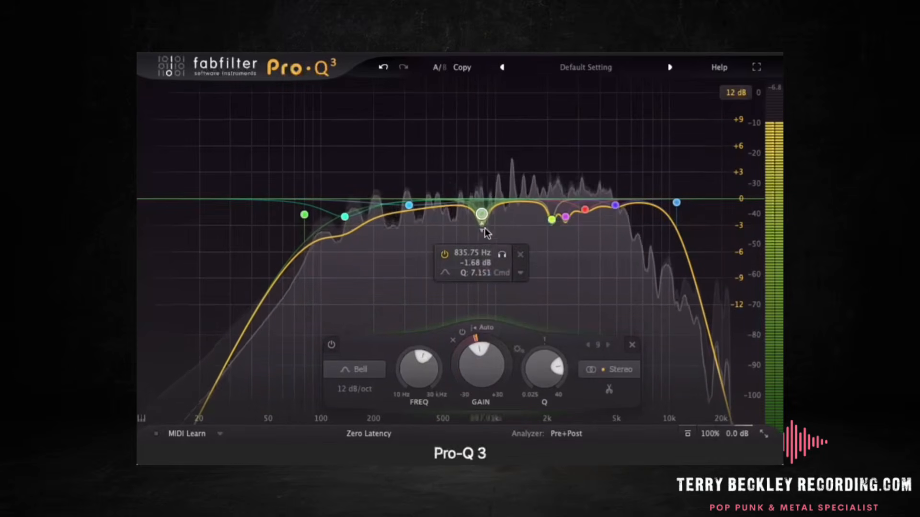
- Add narrow bell cuts at about 700 Hz with a Q of 7.145 and about 1250 Hz at -1.80 dB with a Q of 8.902
drag(472, 204, 470, 139)
drag(545, 363, 549, 369)
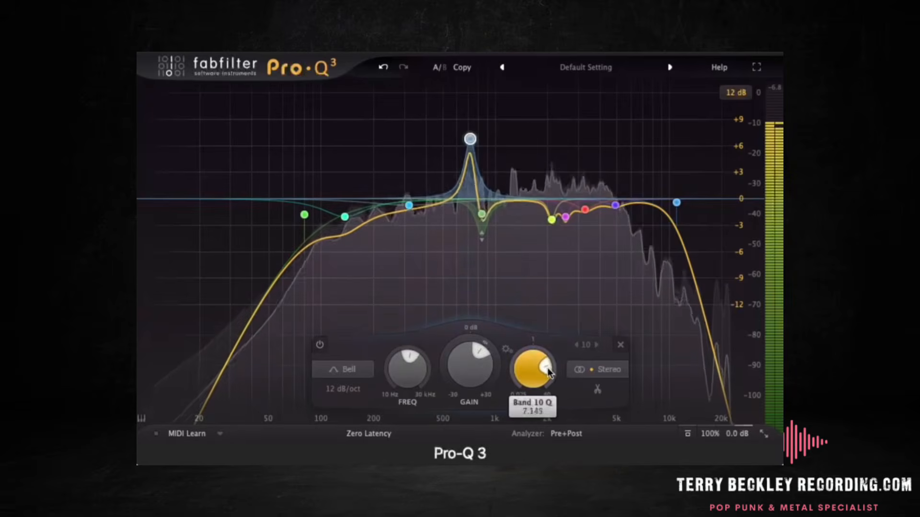
drag(470, 139, 514, 163)
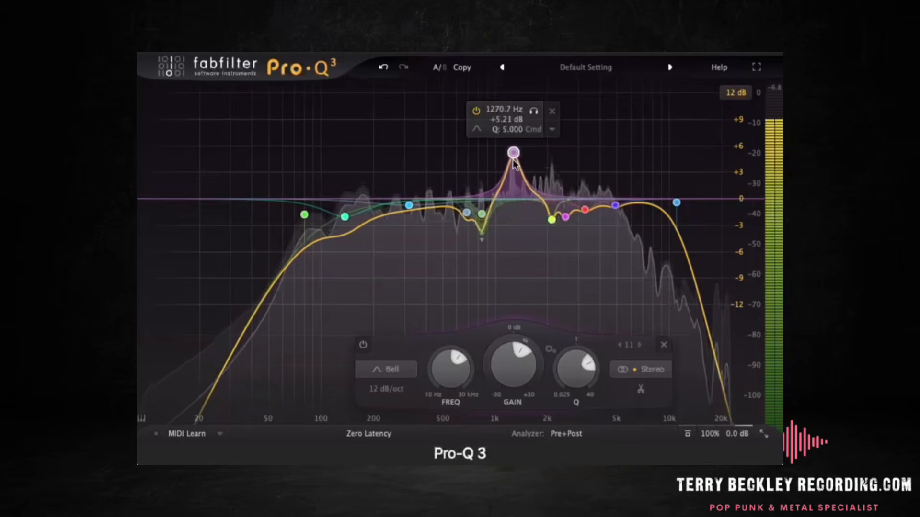
drag(513, 153, 513, 207)
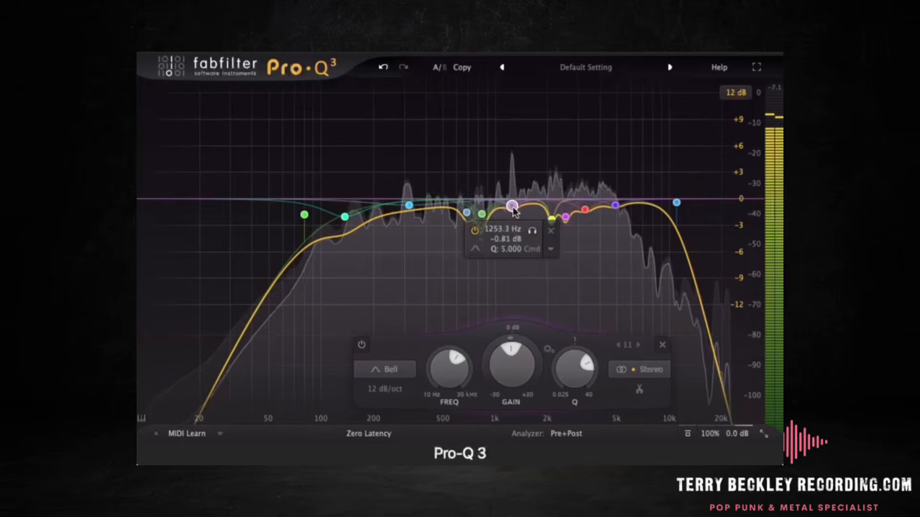
drag(588, 367, 593, 380)
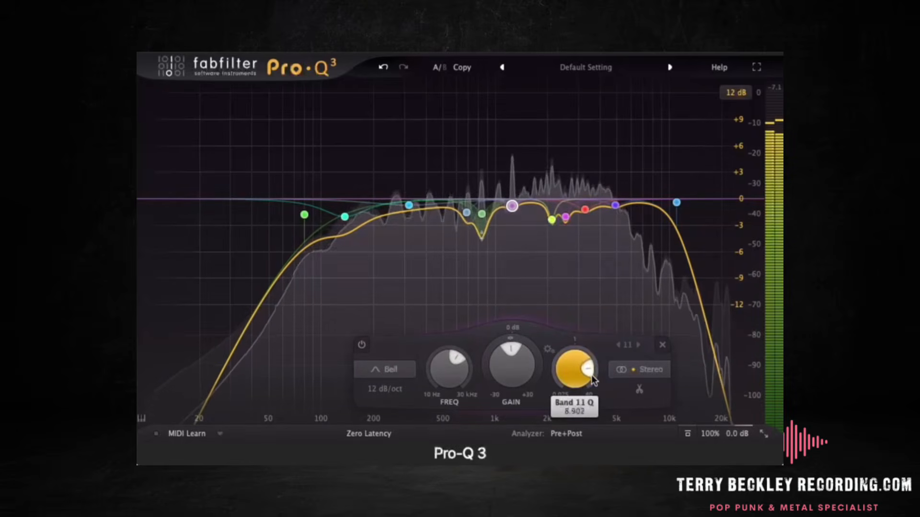
mouse_move(525, 222)
drag(513, 210, 513, 218)
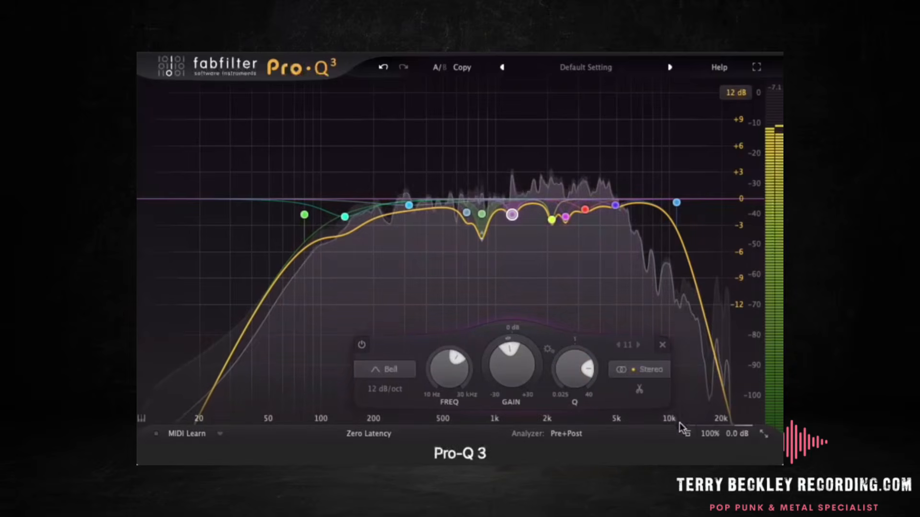
- Compare the guitar tone with Pro-Q 3 bypassed and active during playback, leaving the EQ enabled, and close its window
click(687, 434)
key(space)
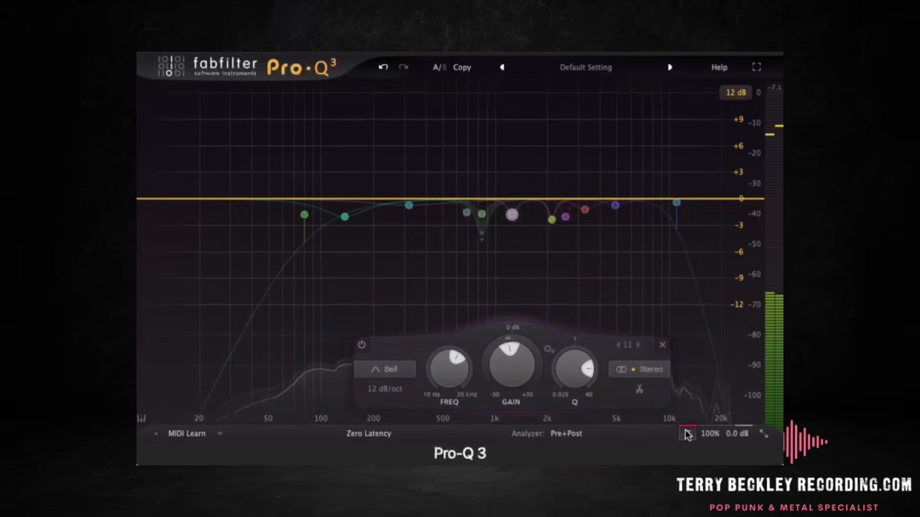
click(687, 434)
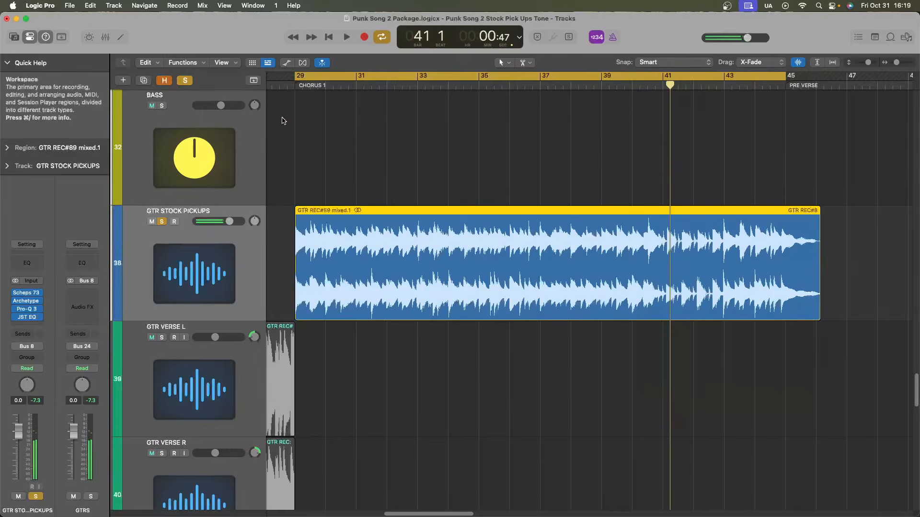
click(28, 311)
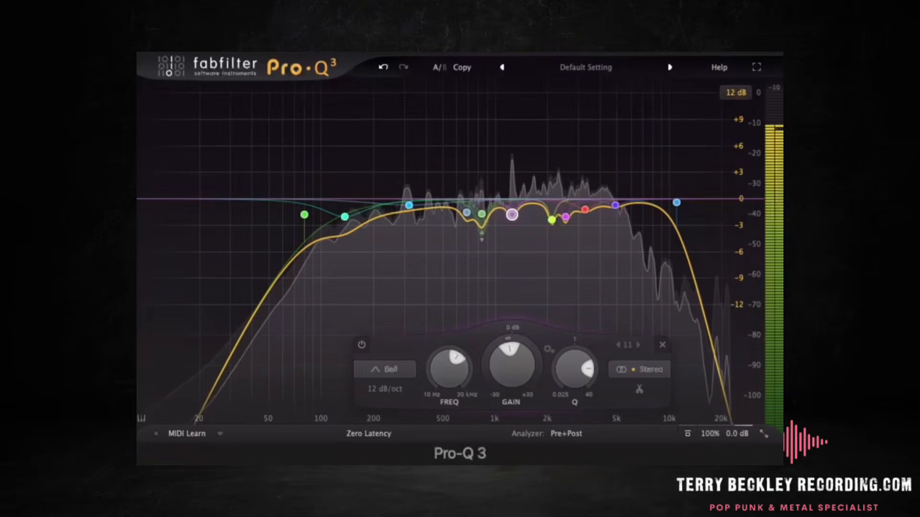
click(688, 435)
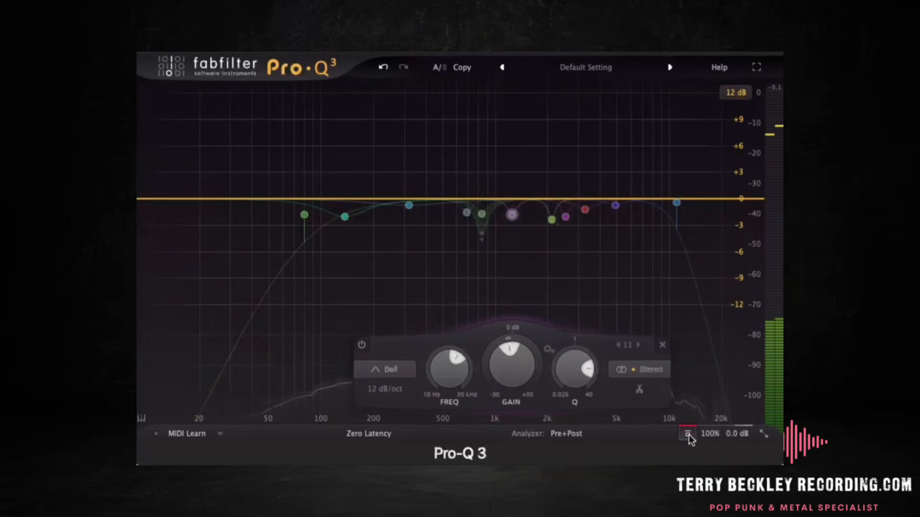
click(688, 434)
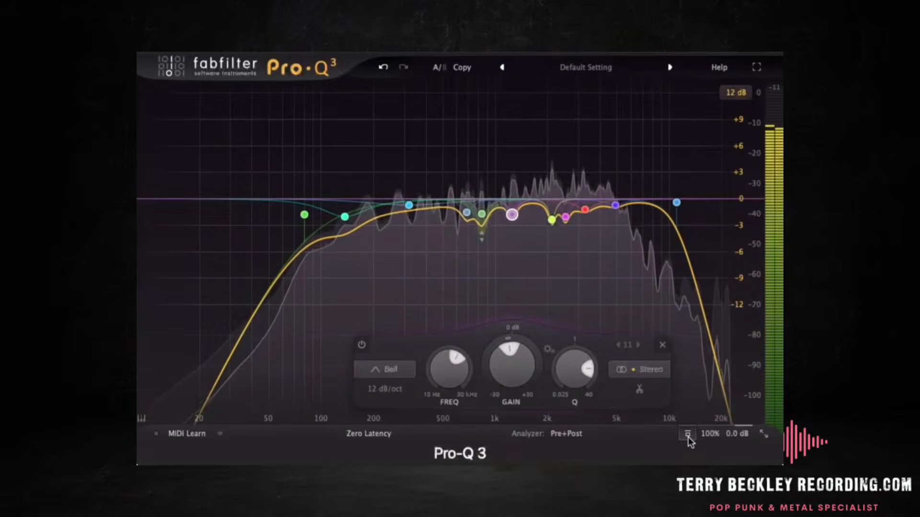
click(688, 436)
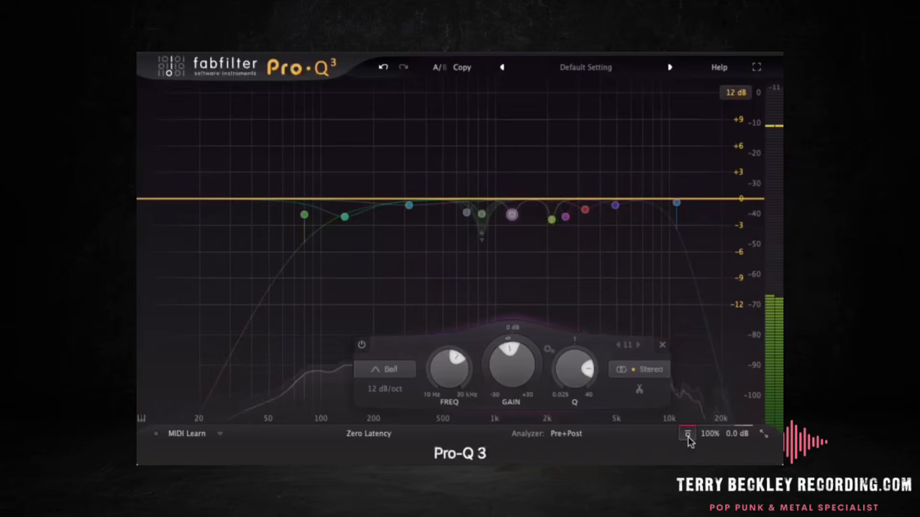
click(688, 435)
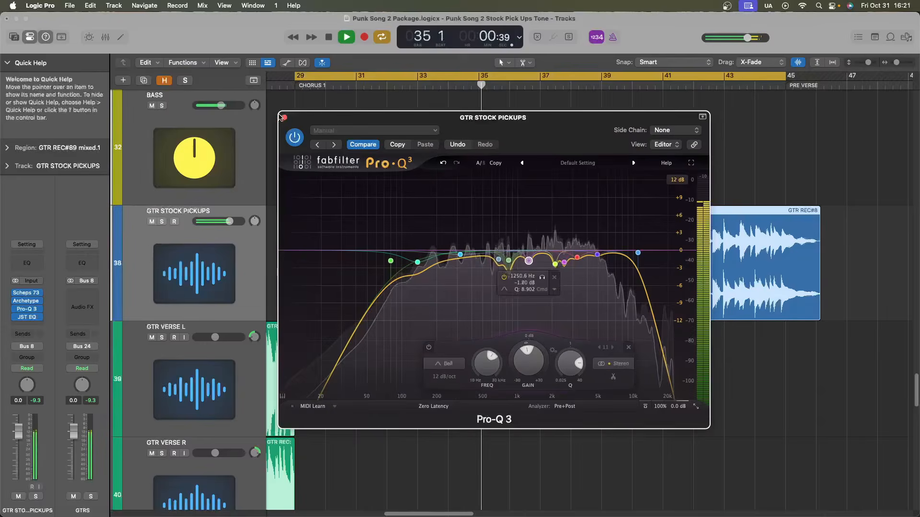
click(284, 118)
key(space)
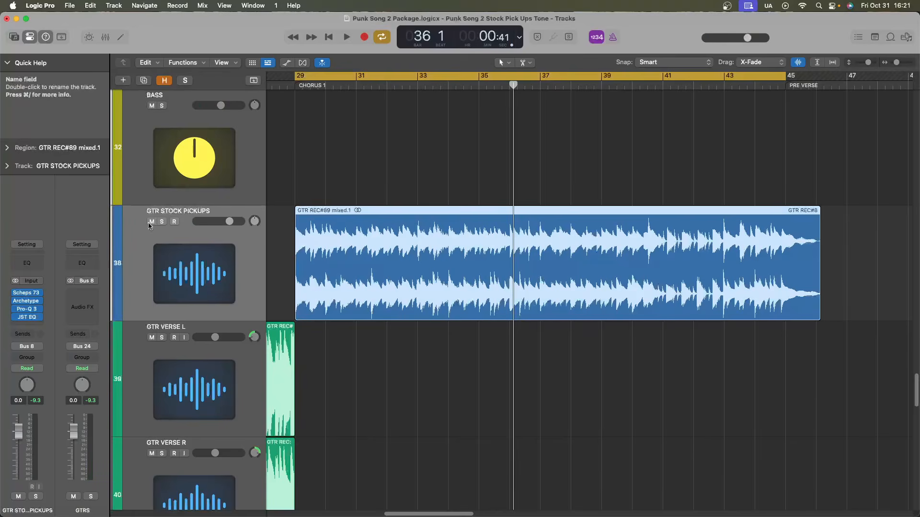
- Insert the oeksound soothe2 plug-in after JST EQ on the GTR STOCK PICKUPS track
click(27, 325)
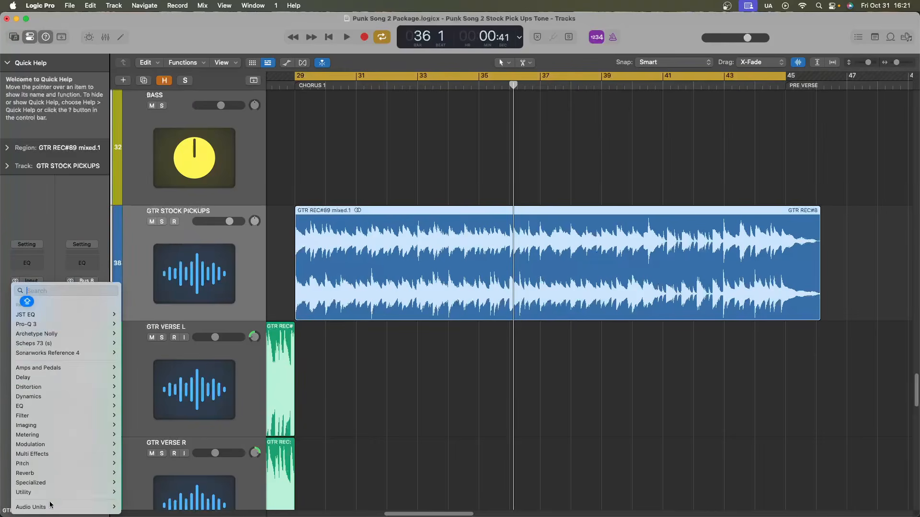
mouse_move(50, 506)
mouse_move(163, 395)
mouse_move(225, 393)
click(264, 393)
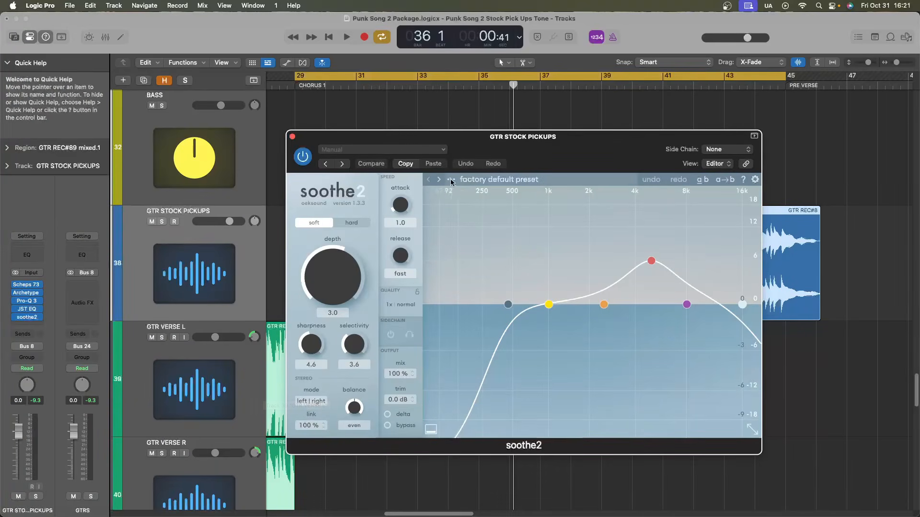
- Load the De-digitize software amp preset from soothe2's Guitar electric presets
click(452, 179)
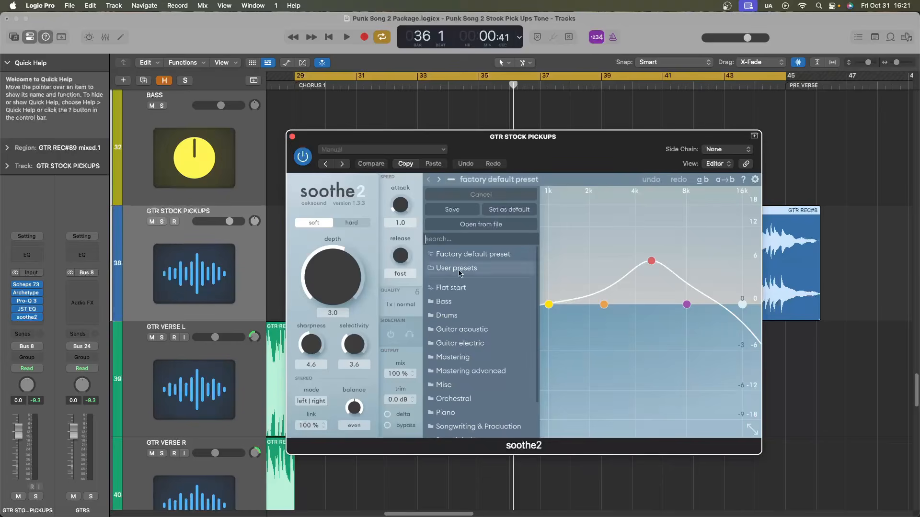
mouse_move(469, 348)
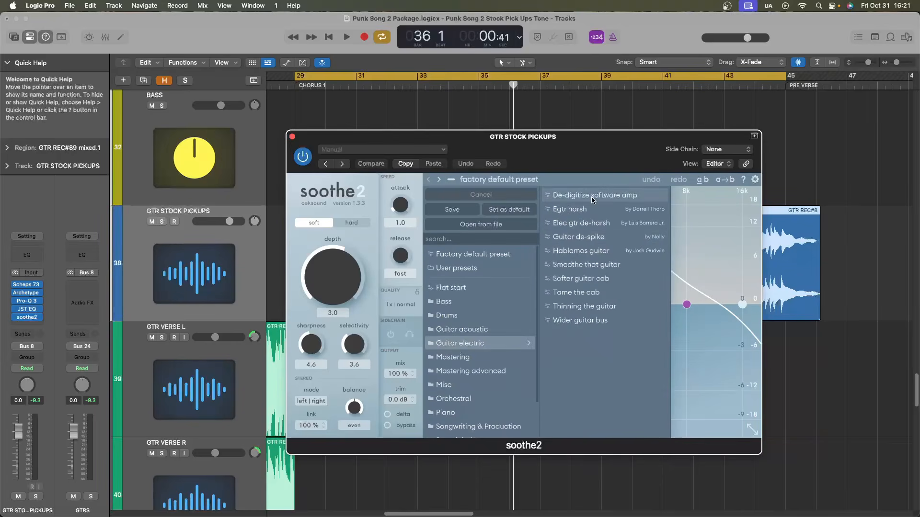
click(565, 194)
click(450, 180)
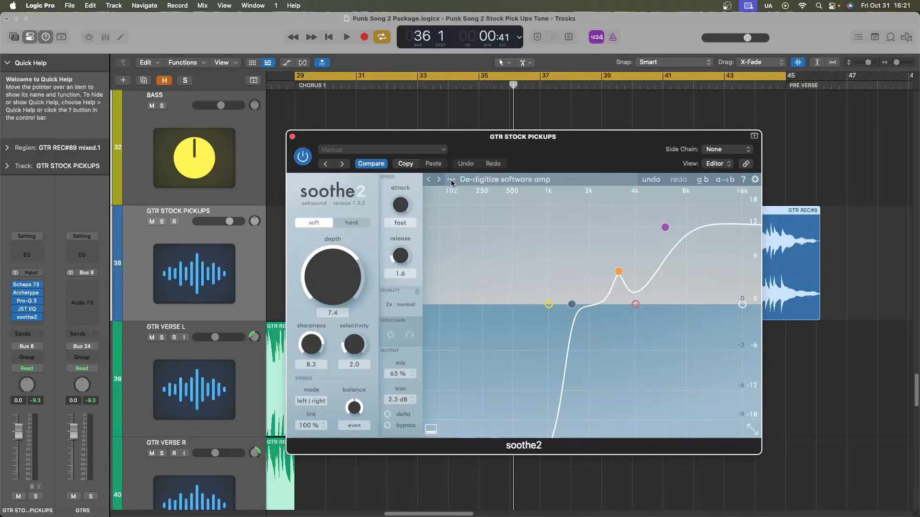
- Set soothe2's trim to 0.0 dB and depth to 4.1, compare against bypass, lower the depth to 3.3, and close the plug-in
drag(336, 280, 340, 294)
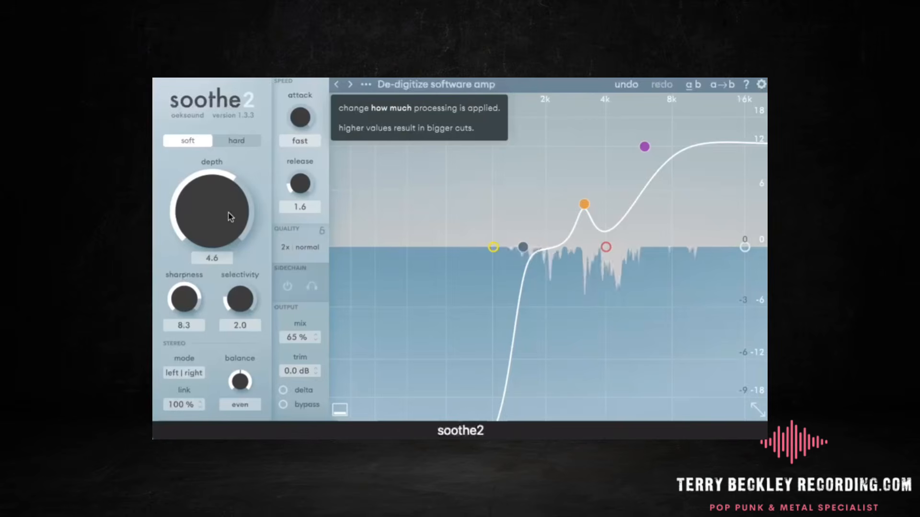
drag(229, 213, 229, 220)
click(284, 405)
click(283, 404)
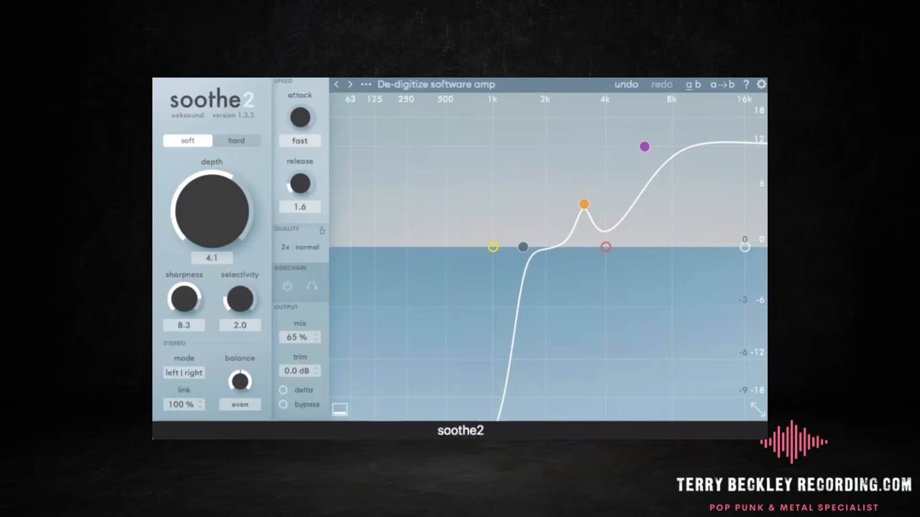
click(283, 404)
click(283, 405)
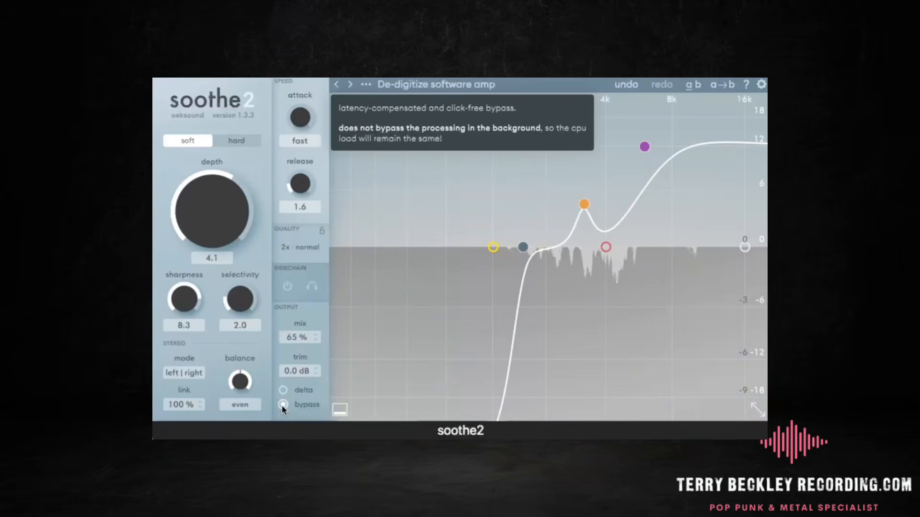
drag(224, 200, 225, 205)
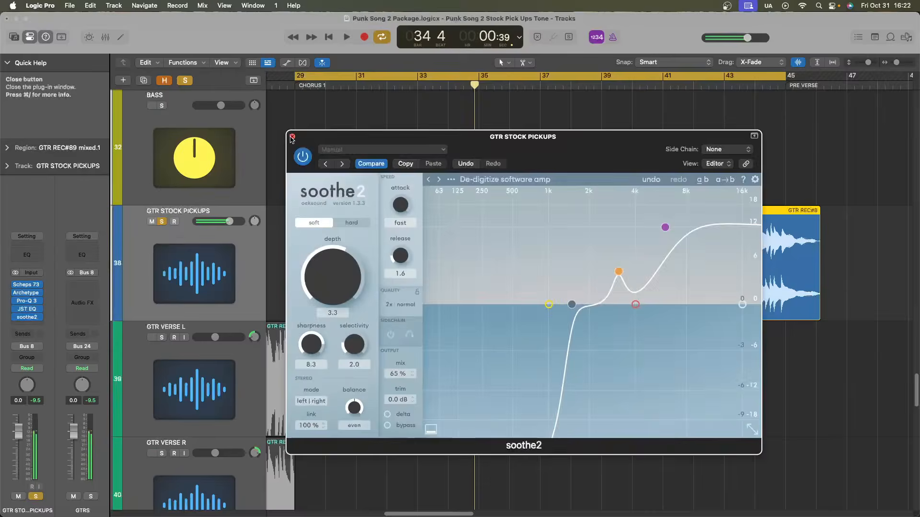
click(292, 137)
- Insert the Waves SSLChannel (s) plug-in after soothe2, open it, and move its window so all controls are visible
click(29, 309)
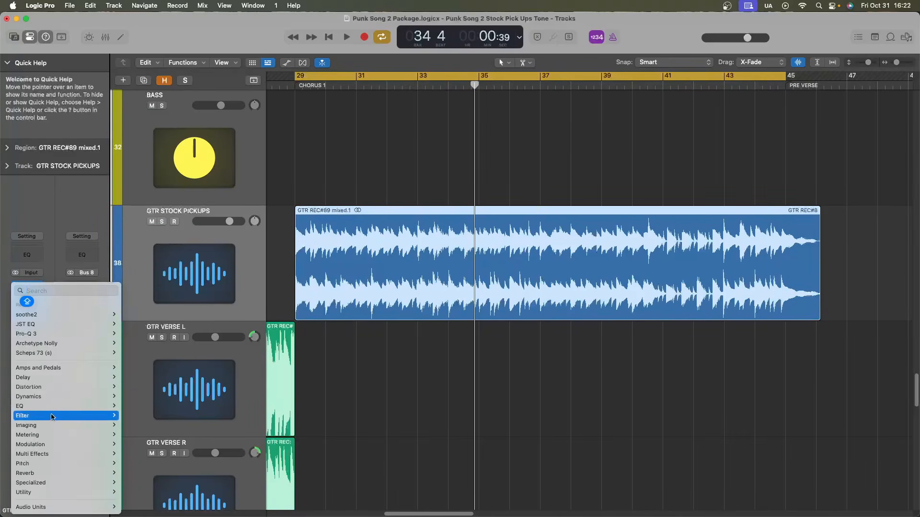
mouse_move(48, 507)
mouse_move(139, 498)
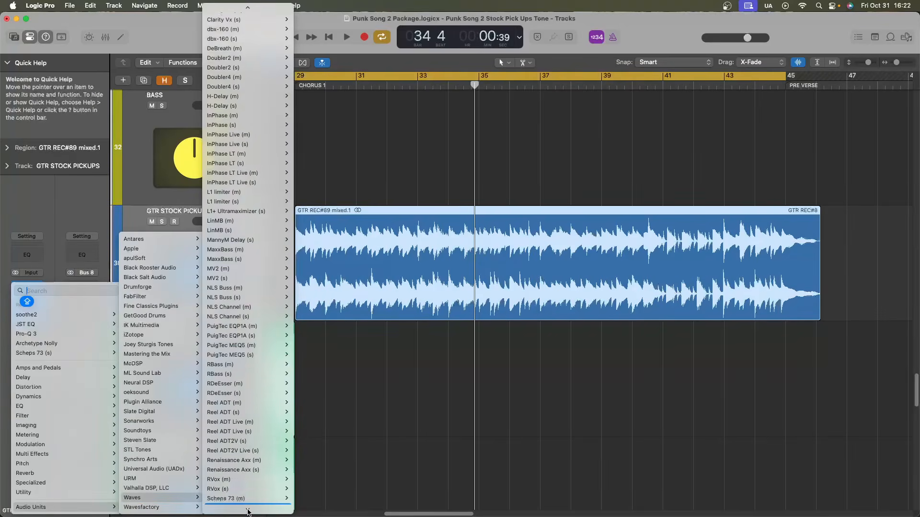
click(312, 458)
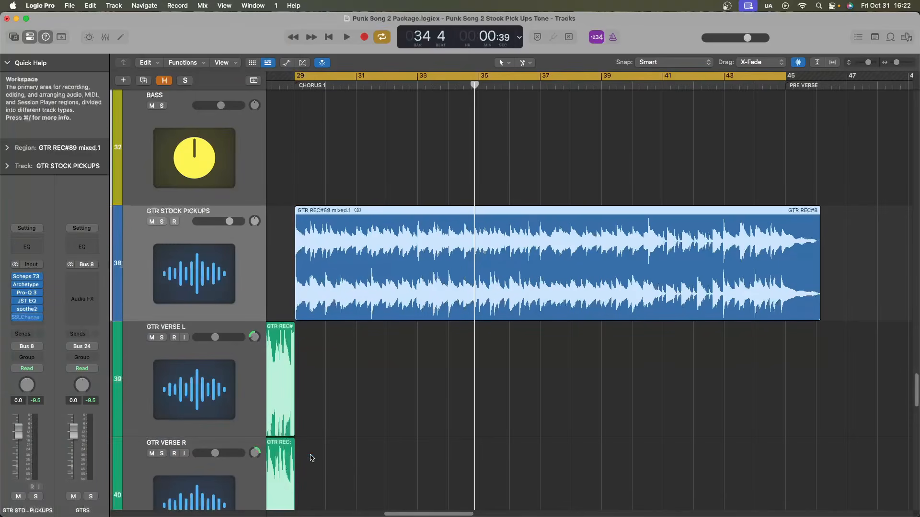
click(29, 320)
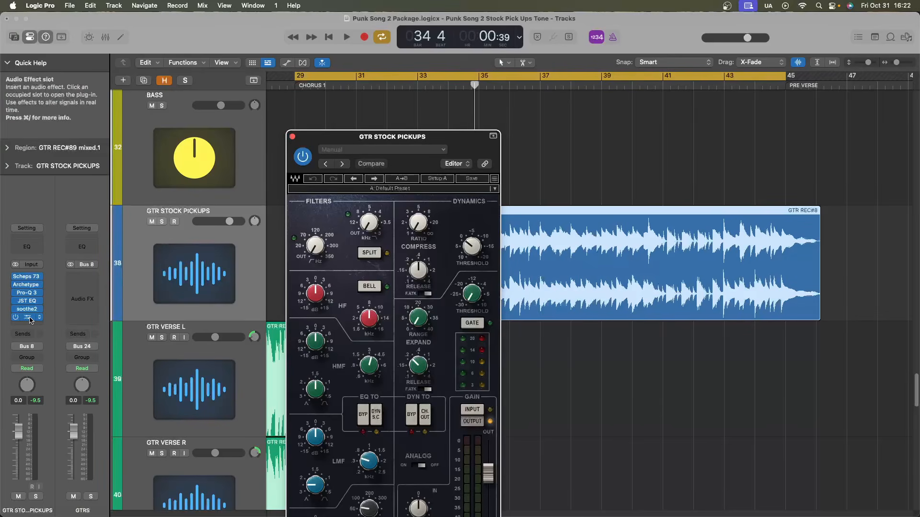
drag(456, 137, 521, 44)
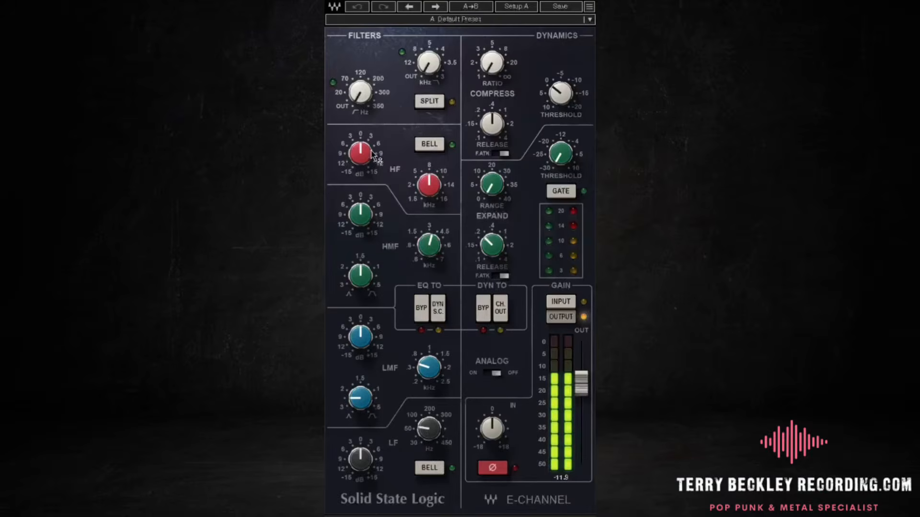
- Boost the SSL channel's HF gain by about 4.5 dB and compare it with the EQ bypassed, leaving the EQ active
drag(365, 154, 372, 98)
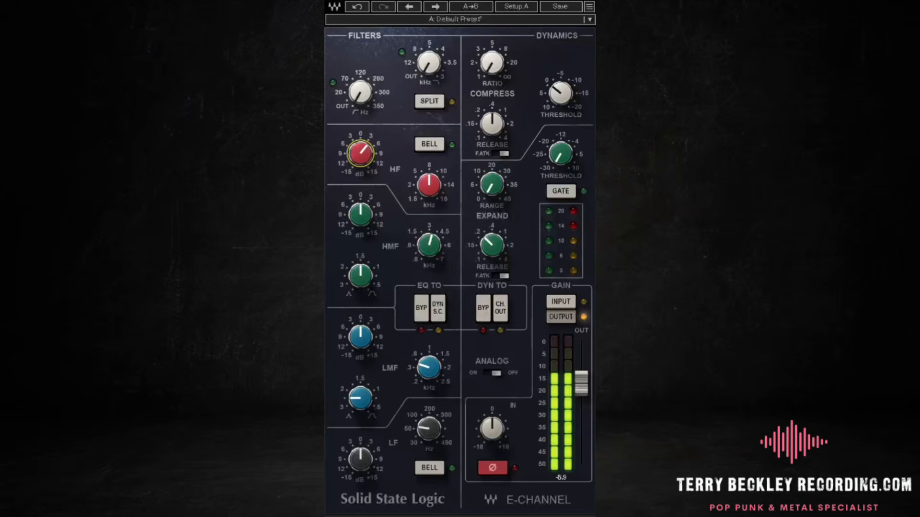
click(422, 309)
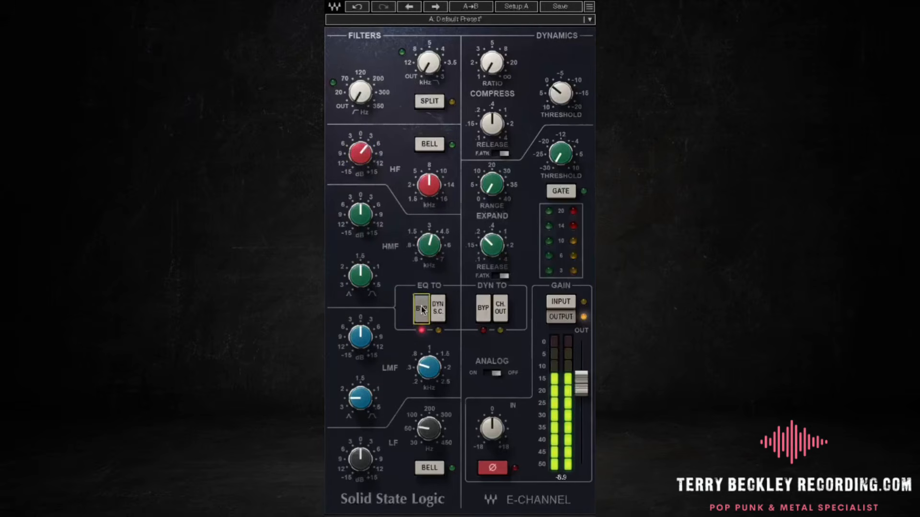
click(422, 309)
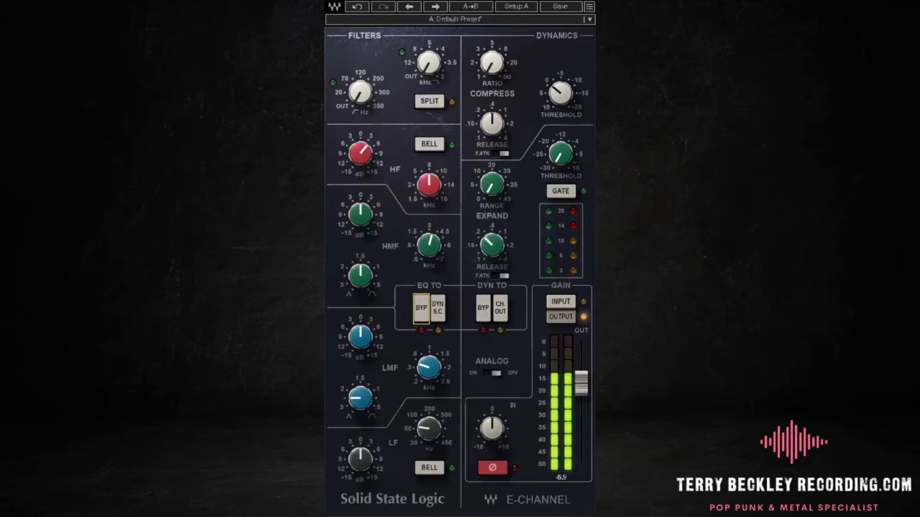
- Stop playback and set the SSL channel's high-pass filter to about 70 Hz
key(space)
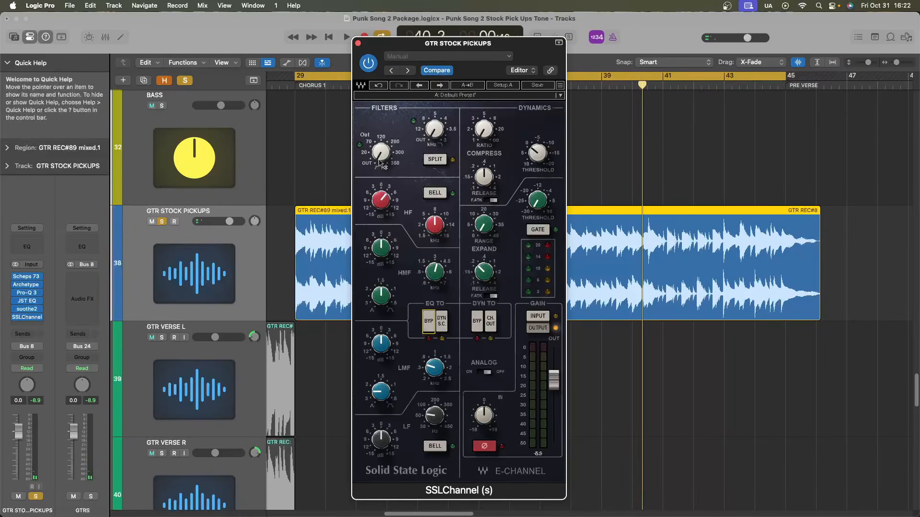
drag(381, 163, 382, 154)
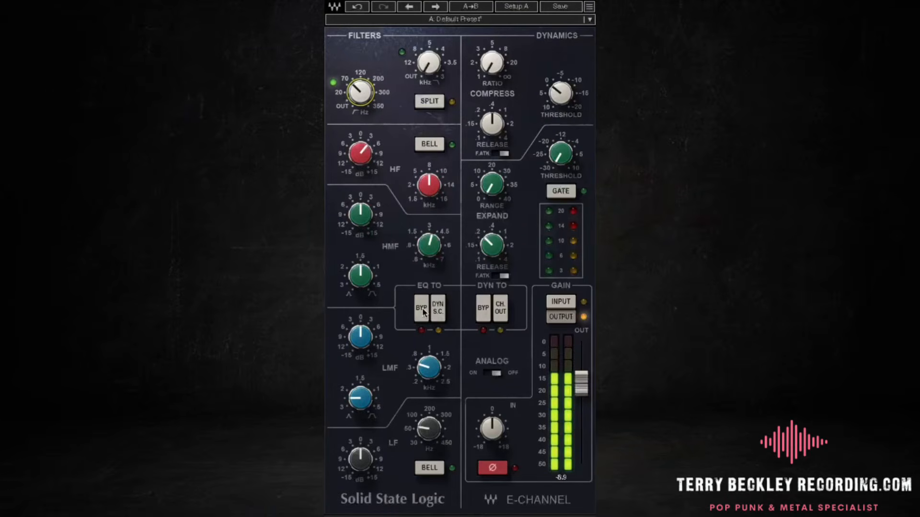
- Compare the SSL channel with its EQ bypassed, leave the EQ active, and close the plug-in
click(422, 309)
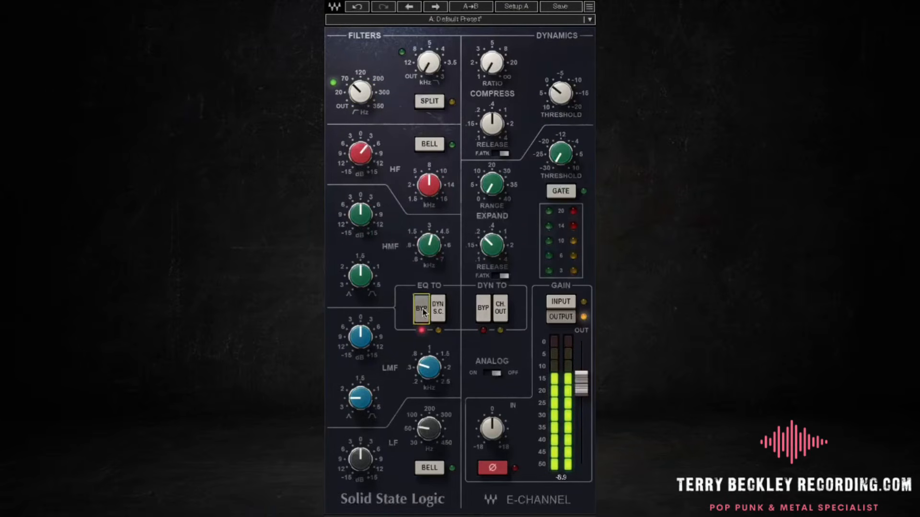
click(422, 310)
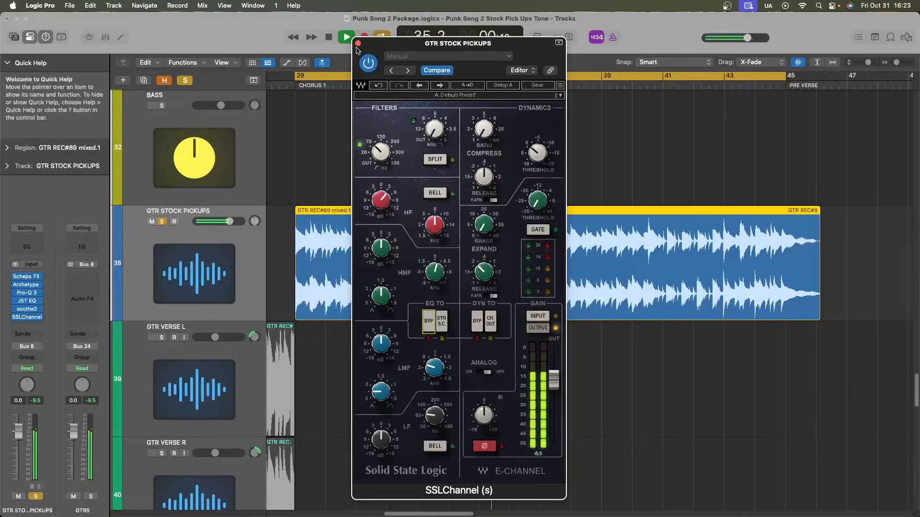
click(358, 43)
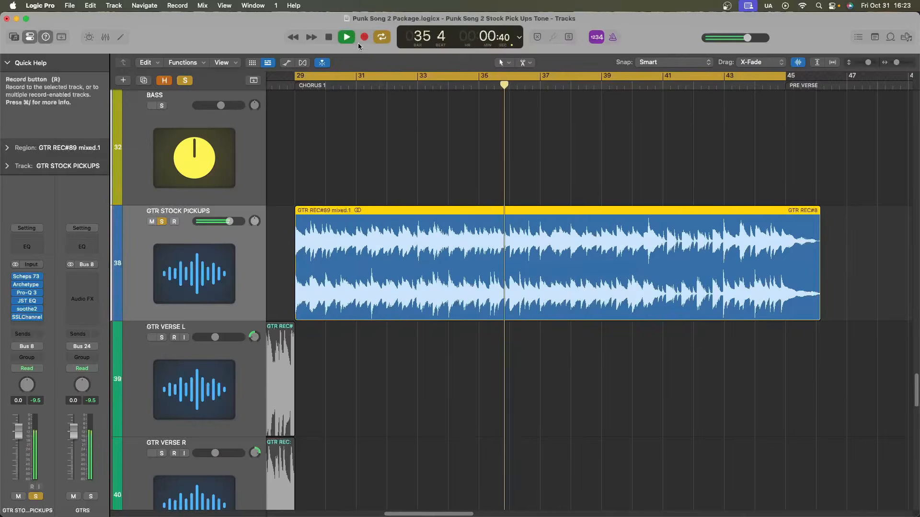
- Clear the solo to hear the full mix, stop playback, and insert a stereo Waves Renaissance Axx (s) after SSLChannel
click(185, 81)
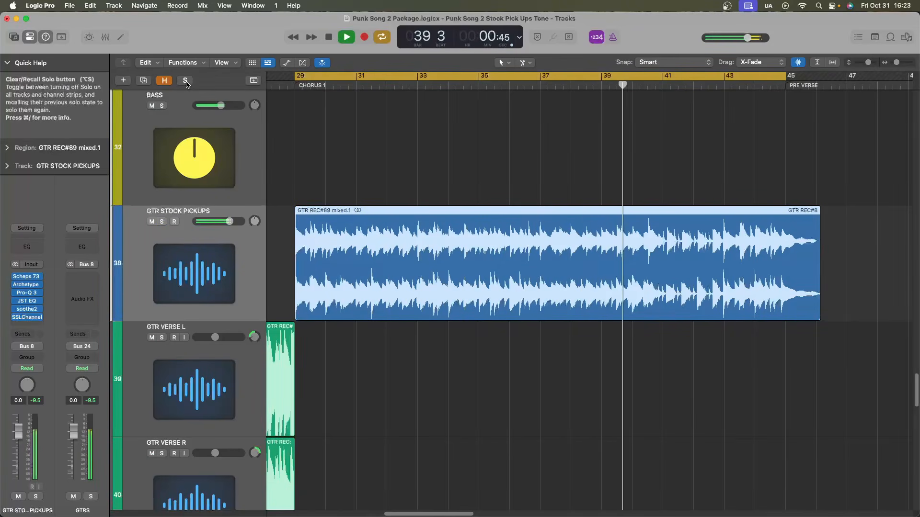
key(space)
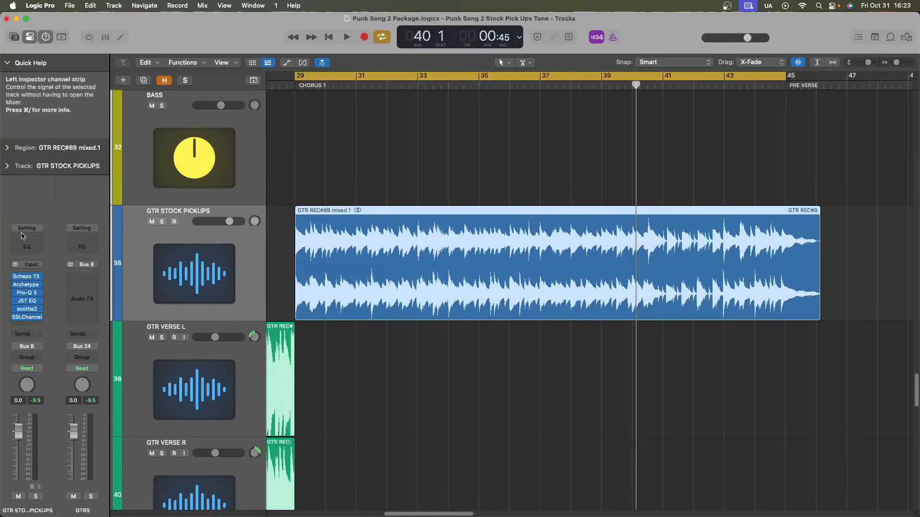
click(27, 325)
mouse_move(260, 402)
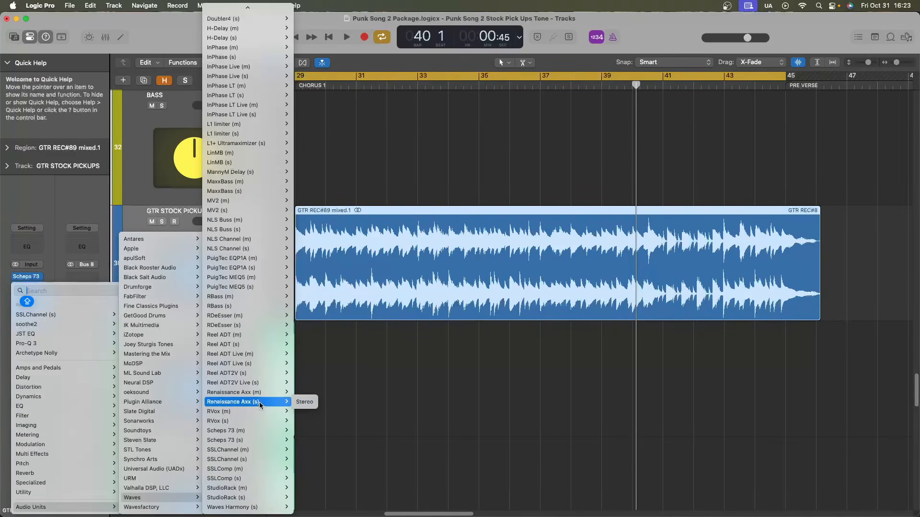
click(305, 402)
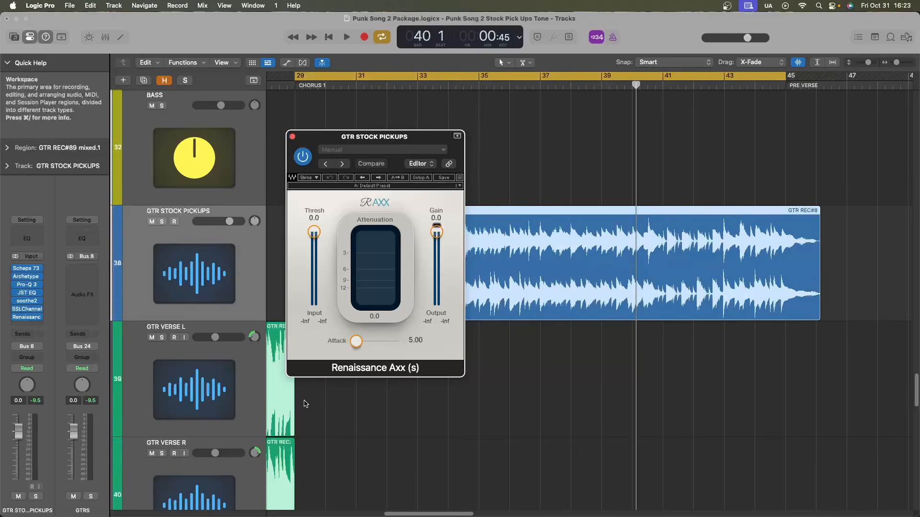
drag(432, 137, 512, 135)
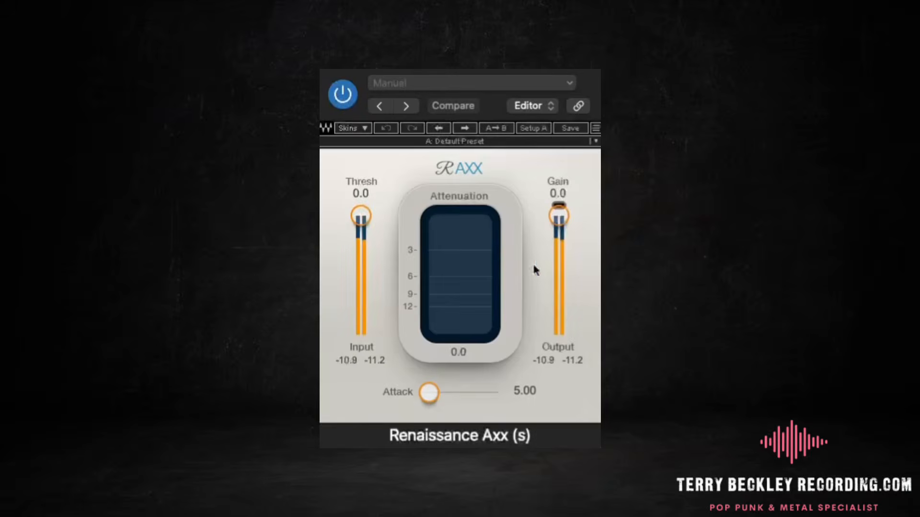
- Set Renaissance Axx's attack to 10.6 and its threshold to -2.7
drag(436, 338, 435, 342)
drag(428, 399, 433, 395)
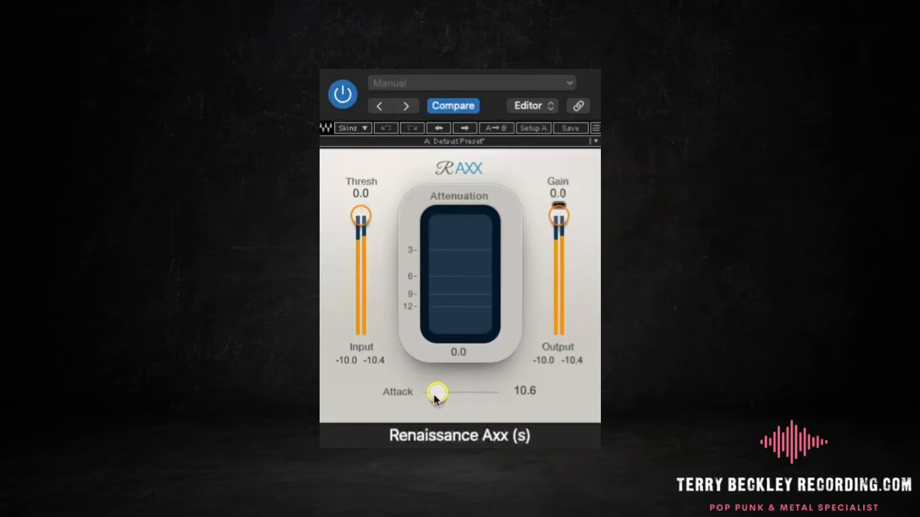
drag(364, 218, 364, 222)
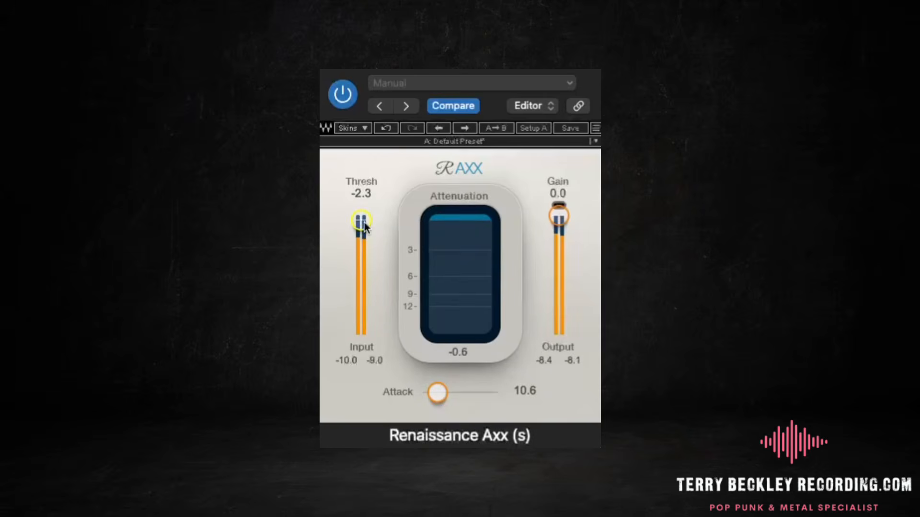
drag(364, 223, 364, 223)
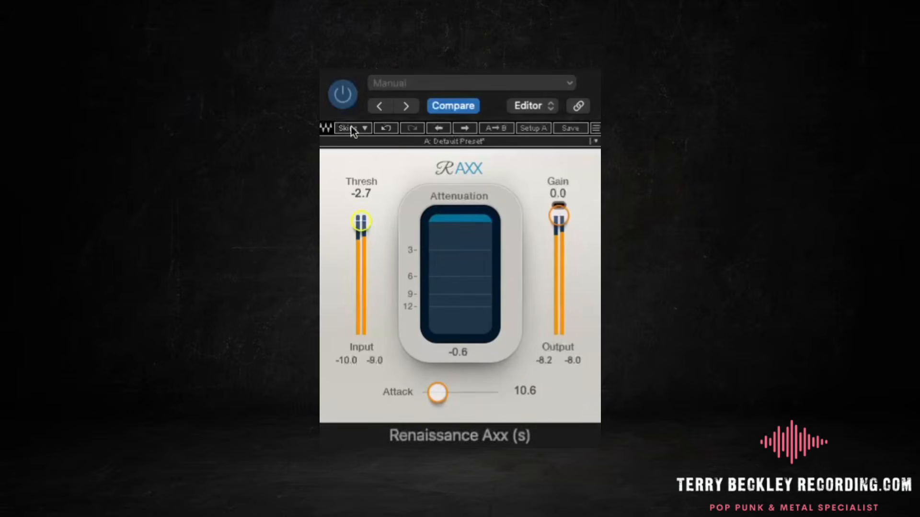
- Compare Renaissance Axx against bypass, leave it active, and close the plug-in
click(347, 93)
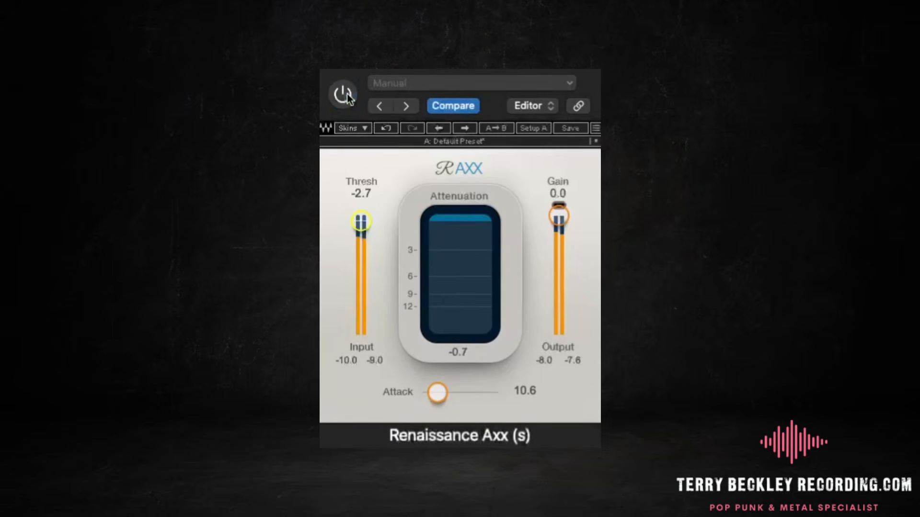
click(346, 94)
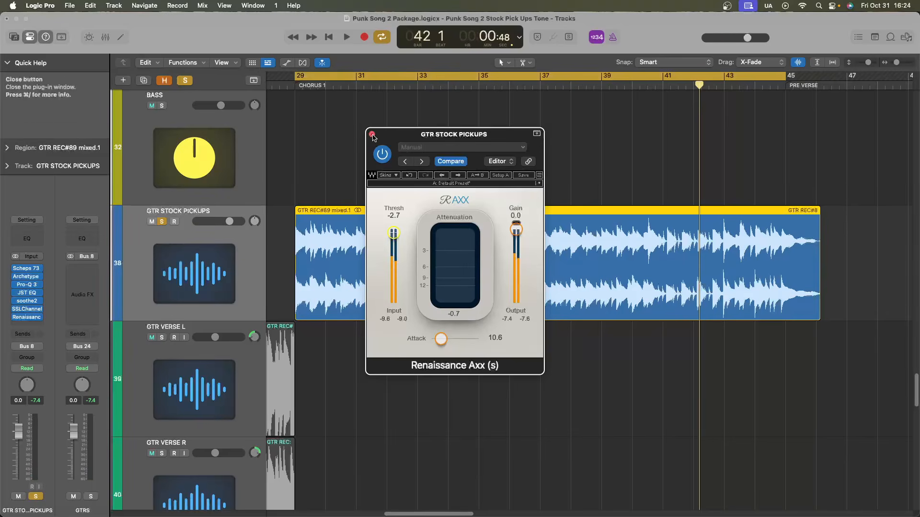
click(372, 136)
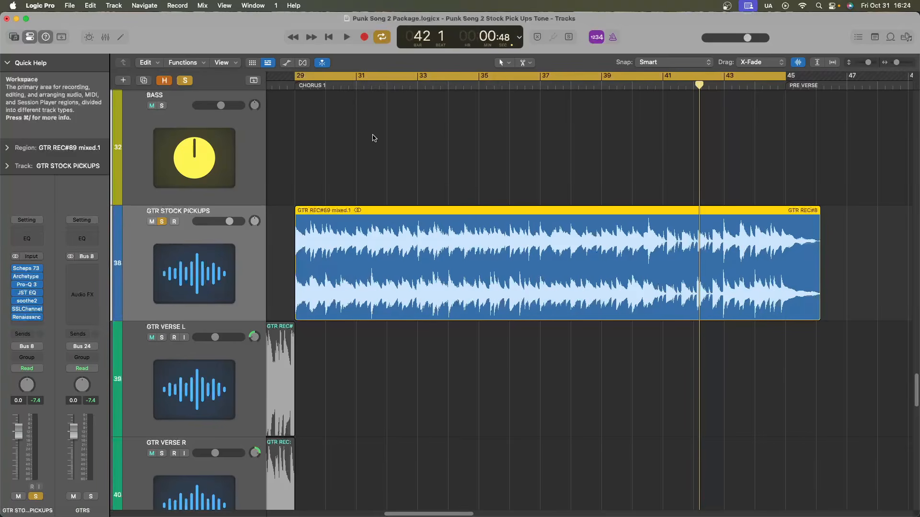
- Unsolo the track, insert a stereo FabFilter Saturn 2 after Renaissance Axx, and compare it against bypass, leaving it active
key(s)
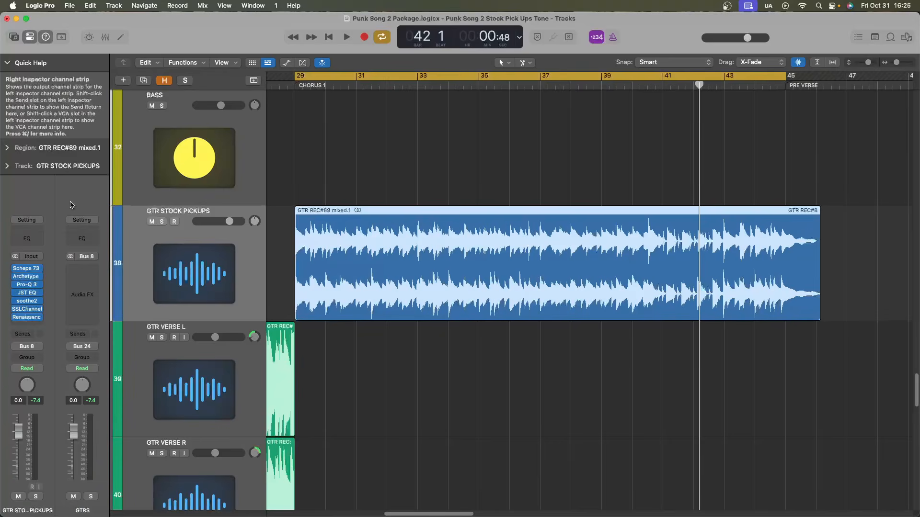
click(30, 325)
mouse_move(29, 325)
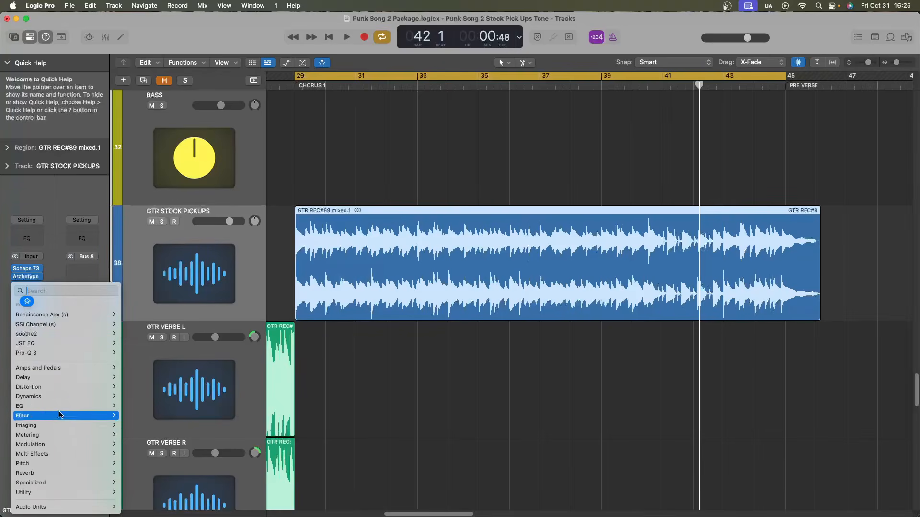
mouse_move(57, 508)
mouse_move(166, 301)
mouse_move(223, 307)
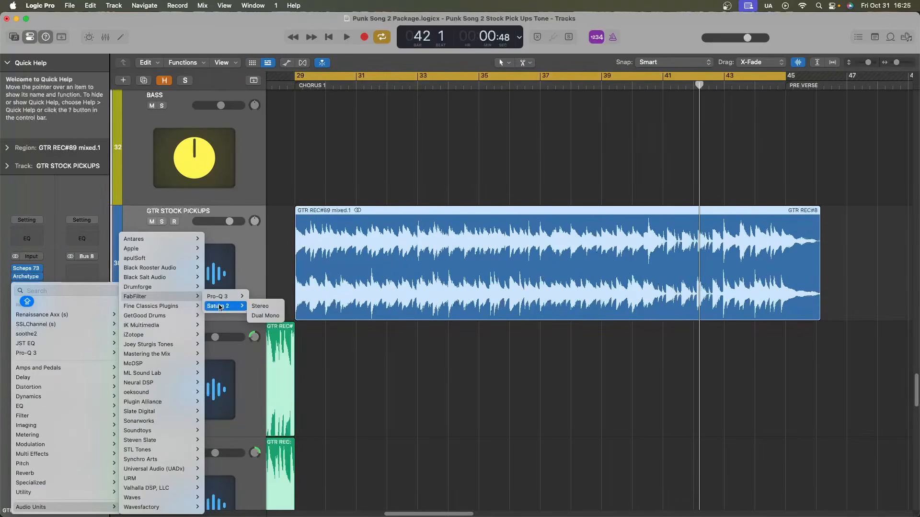
click(267, 307)
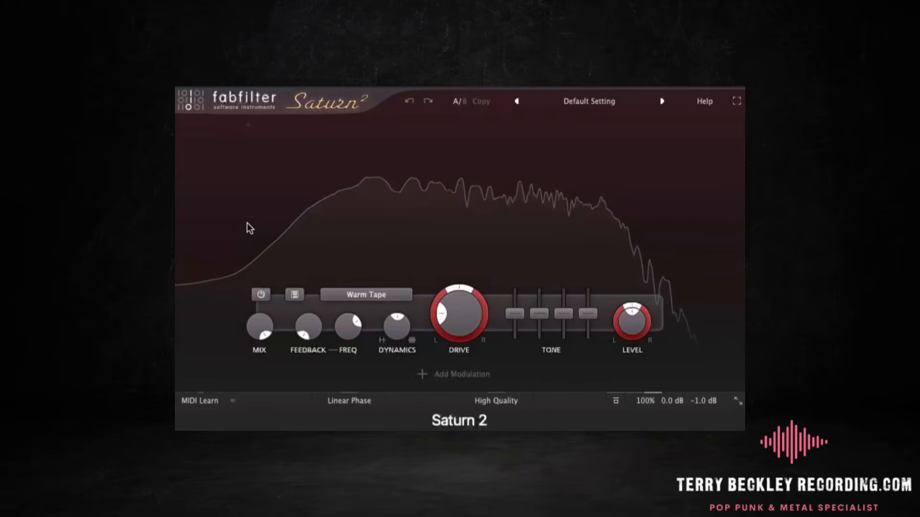
click(616, 400)
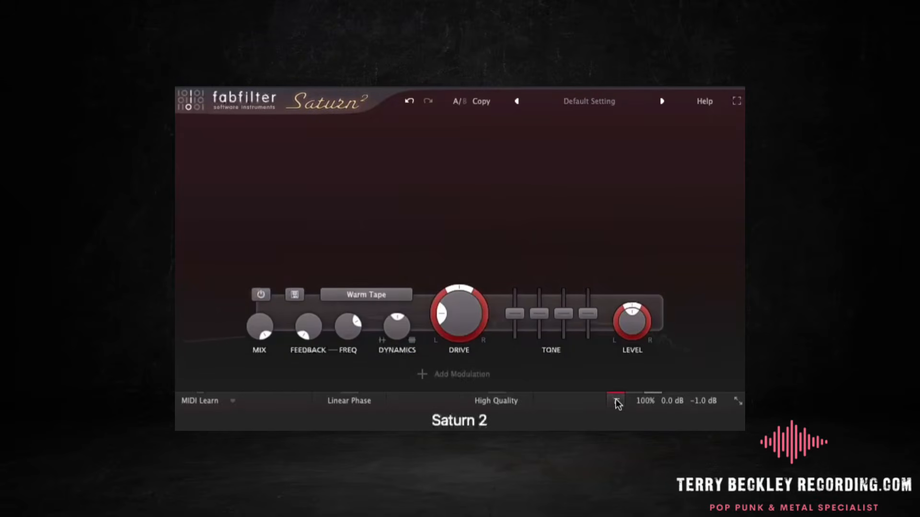
click(616, 402)
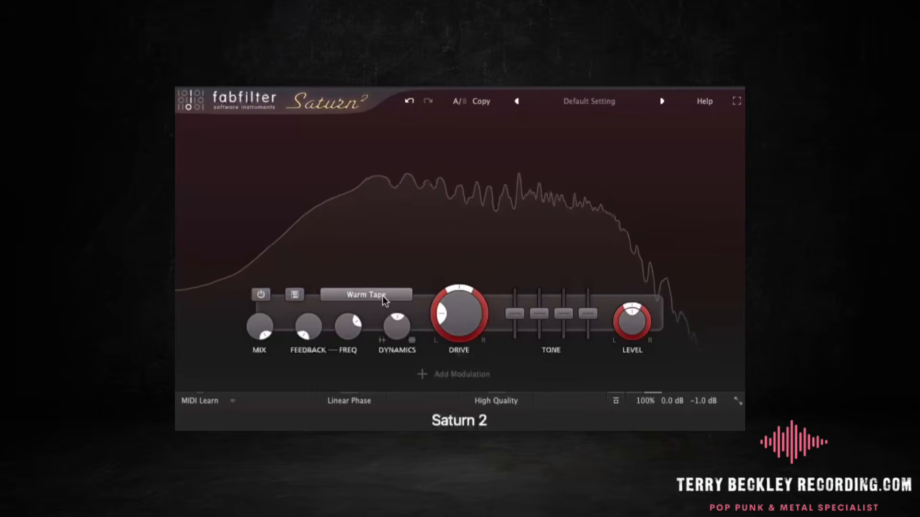
- Try Saturn 2's Warm Tube distortion style, then return the style to Warm Tape
mouse_move(382, 295)
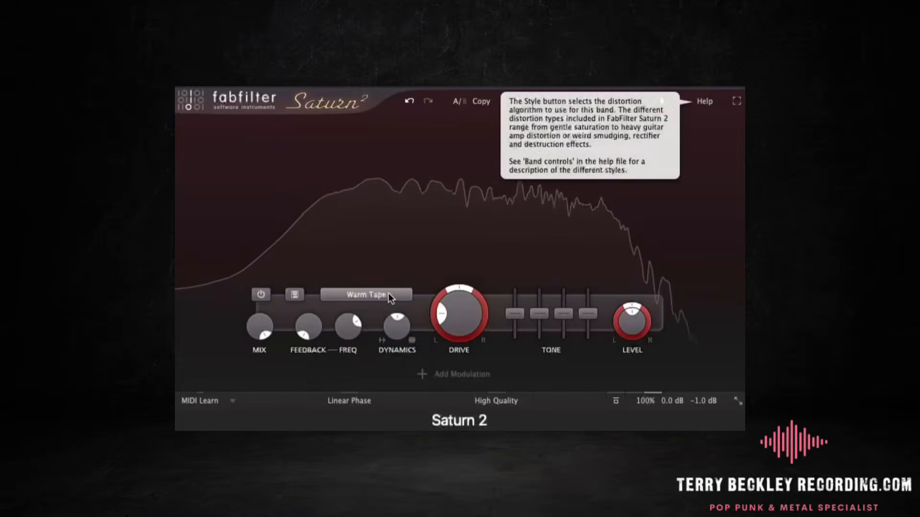
click(427, 311)
mouse_move(425, 323)
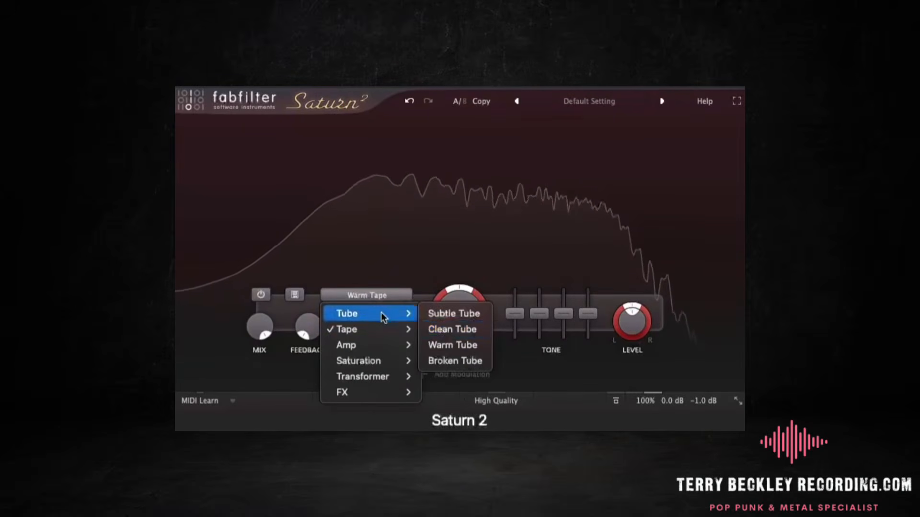
click(450, 345)
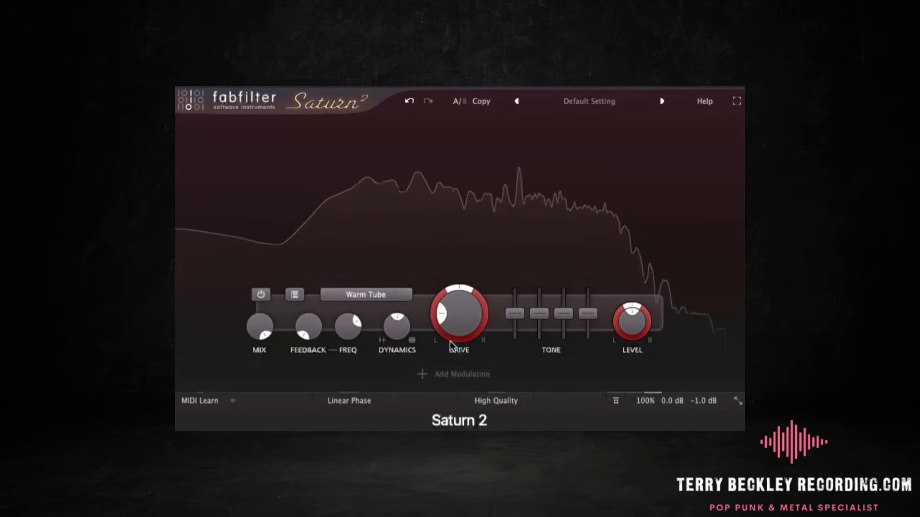
click(385, 295)
mouse_move(379, 330)
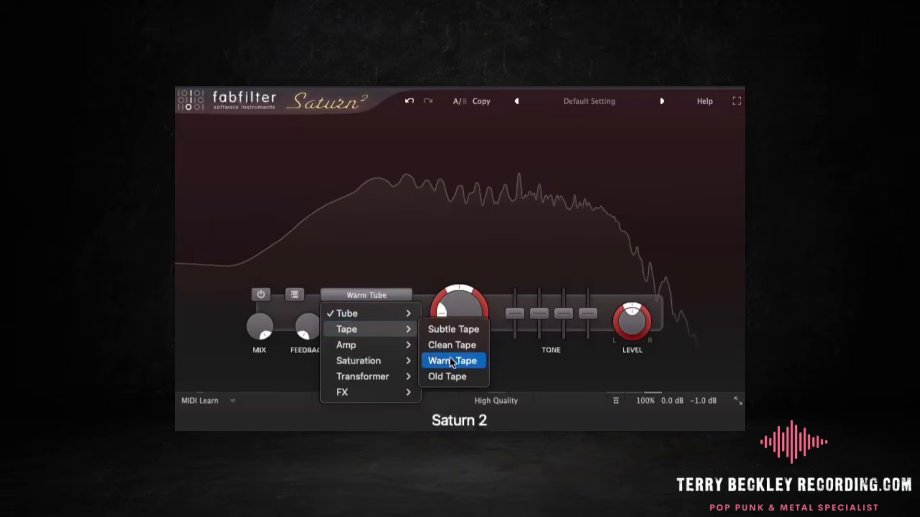
click(445, 361)
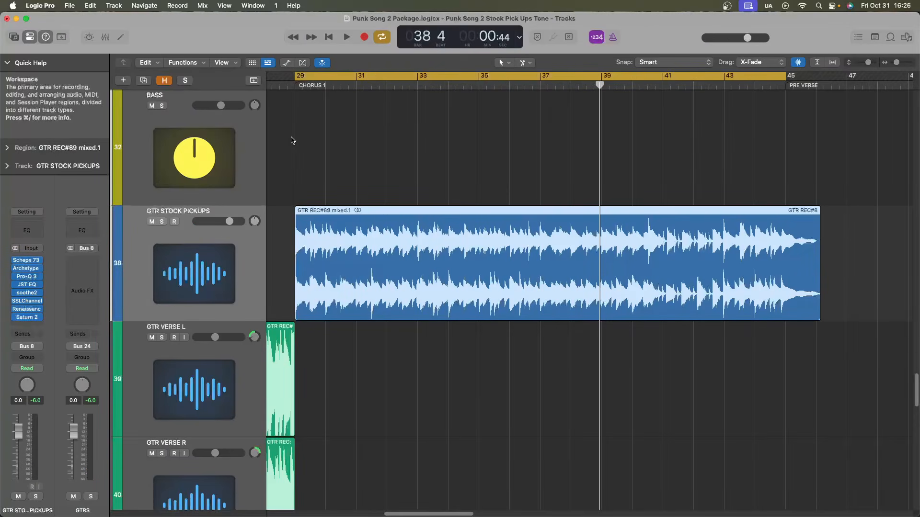
- Insert the Plugin Alliance Maag EQ4 in stereo after Saturn 2 on the GTR STOCK PICKUPS track
click(29, 326)
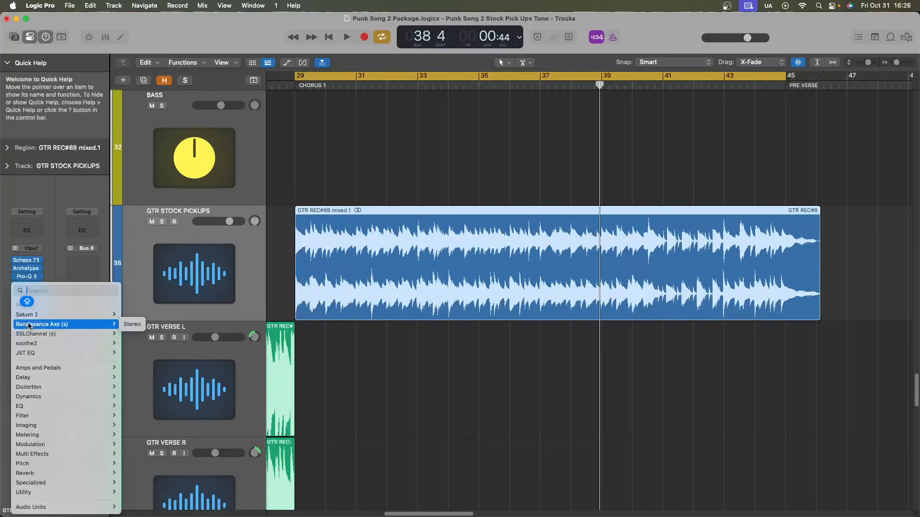
mouse_move(57, 507)
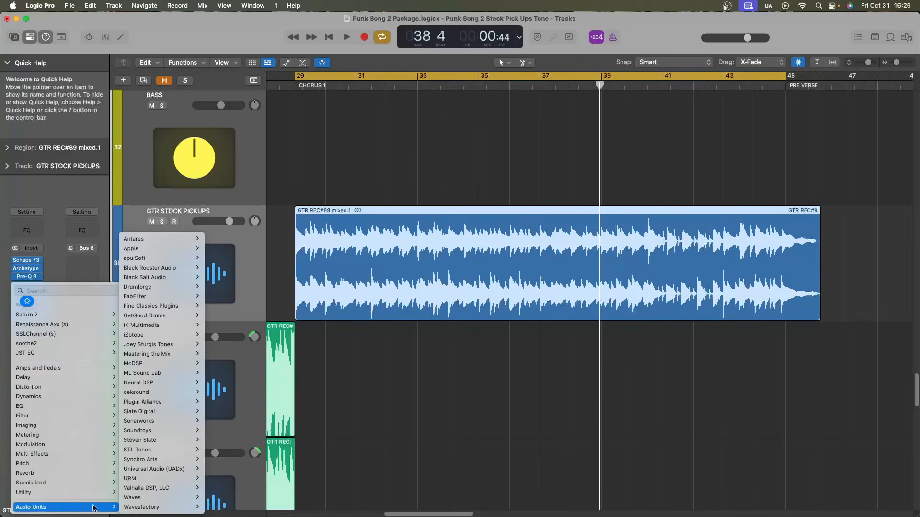
mouse_move(205, 398)
mouse_move(180, 409)
mouse_move(242, 430)
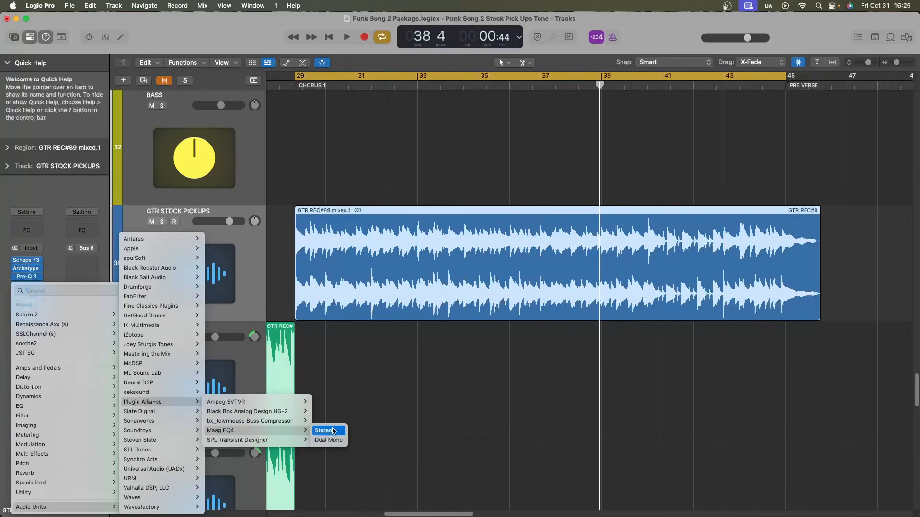
click(332, 431)
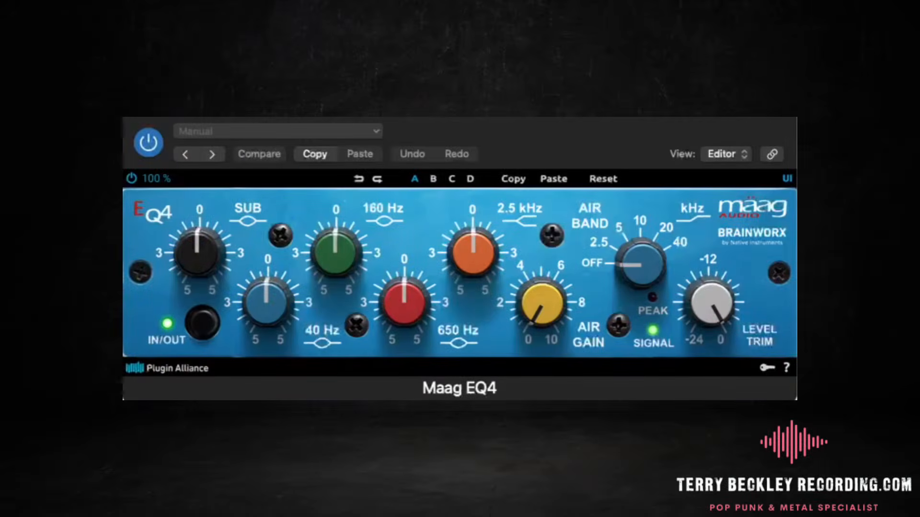
- Boost the Maag EQ4's 2.5 kHz band slightly and compare it with the EQ switched out, leaving it in
drag(482, 253, 484, 250)
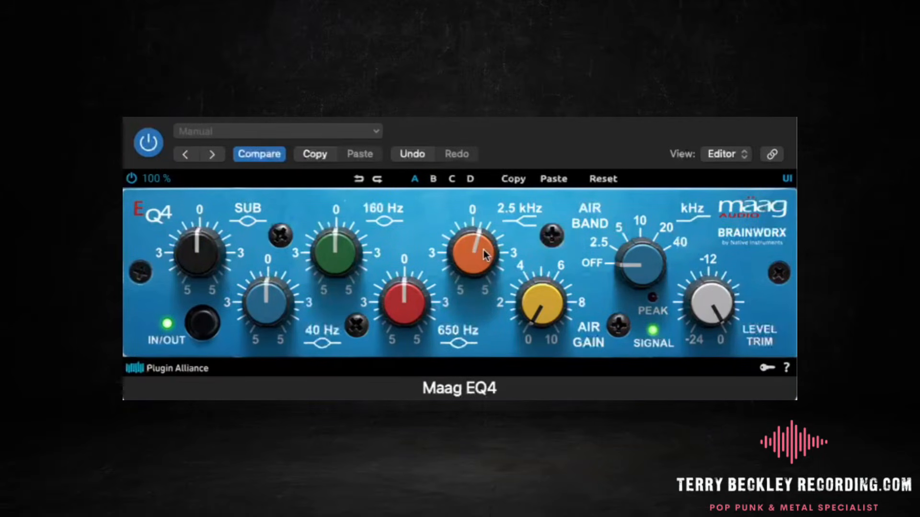
click(203, 329)
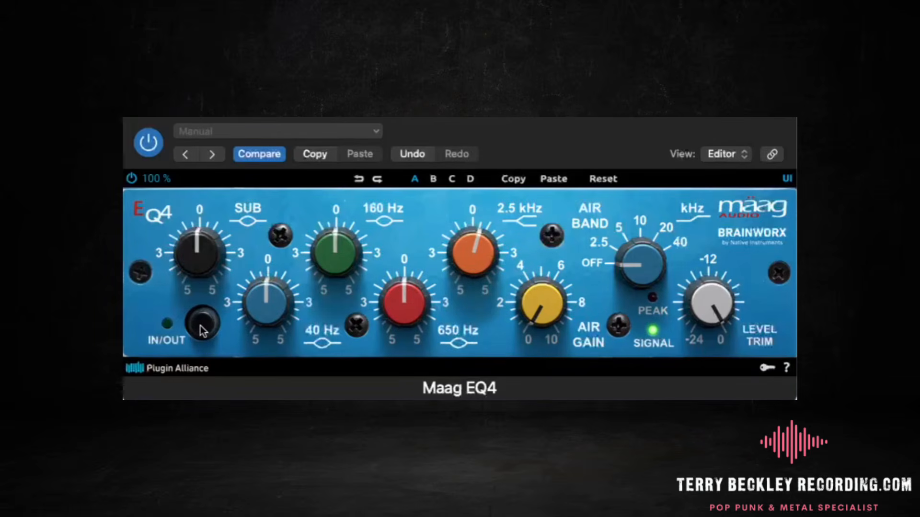
click(202, 329)
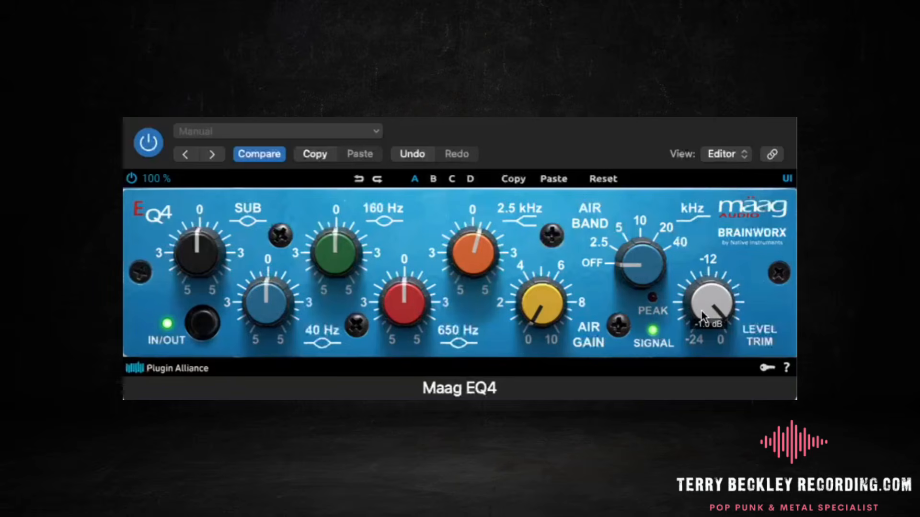
- Set the Maag EQ4's level trim to about -1 dB, compare against bypass again, and close the plug-in
click(203, 329)
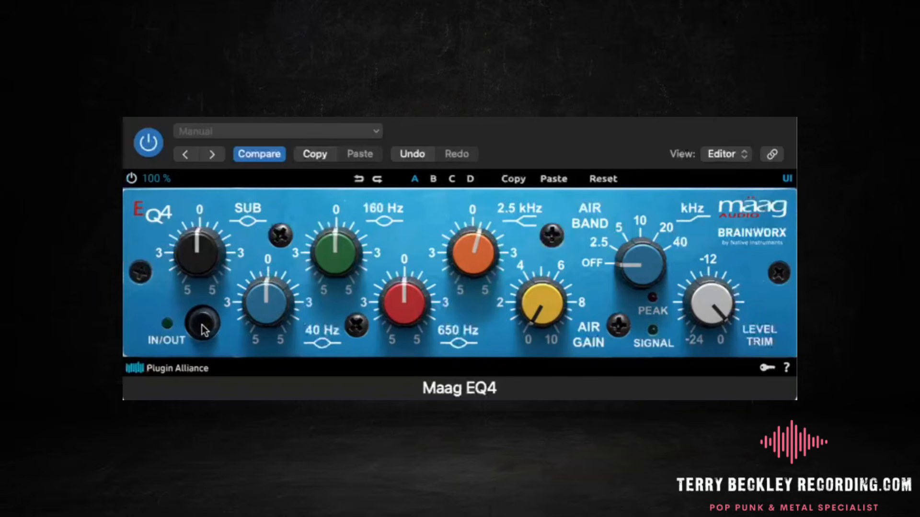
click(203, 329)
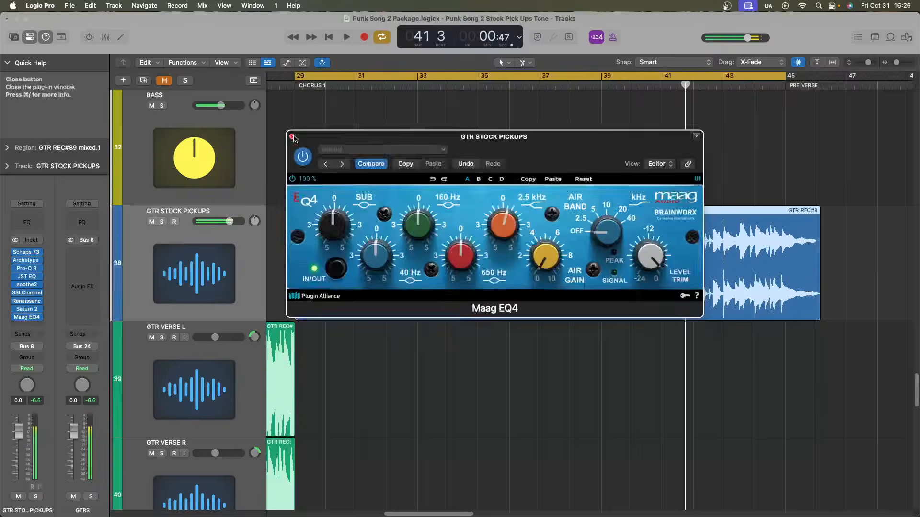
click(136, 118)
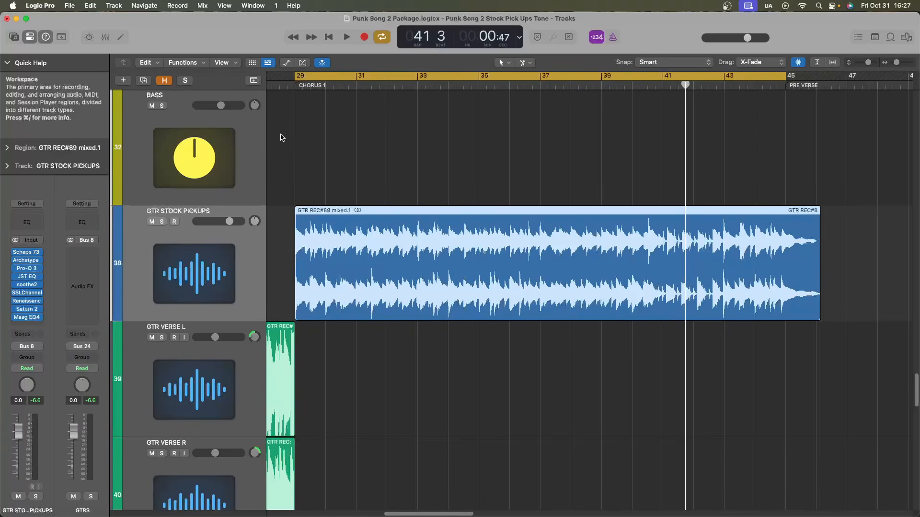
- Insert the Waves C4 multiband processor in stereo after Maag EQ4 on the GTR STOCK PICKUPS track
click(32, 326)
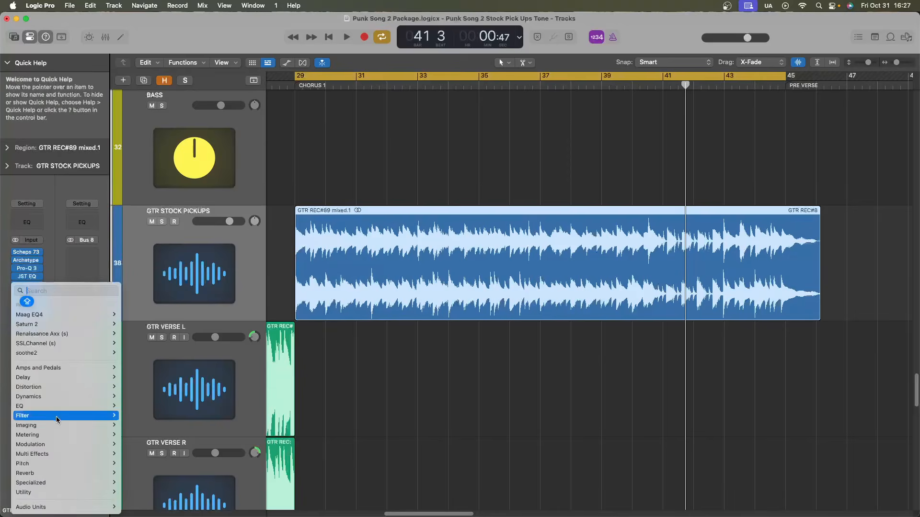
mouse_move(72, 507)
mouse_move(154, 501)
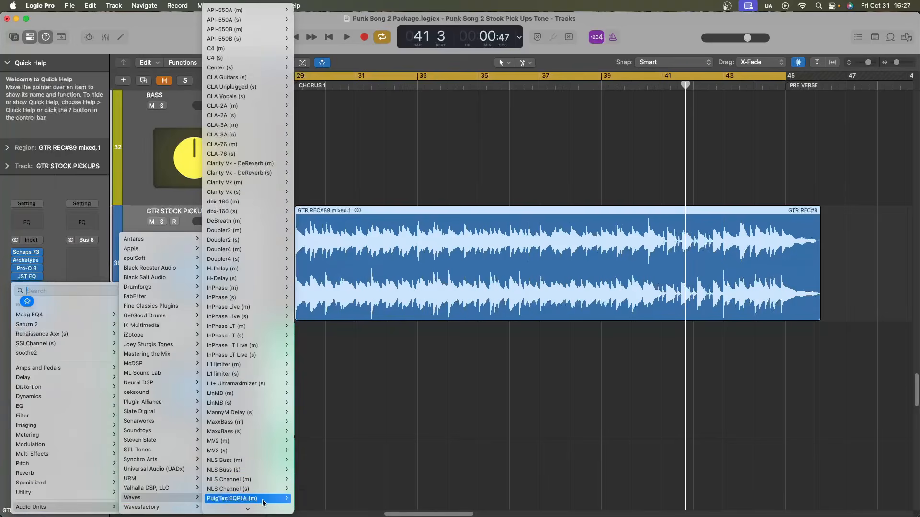
scroll(263, 503, down, 5)
mouse_move(265, 298)
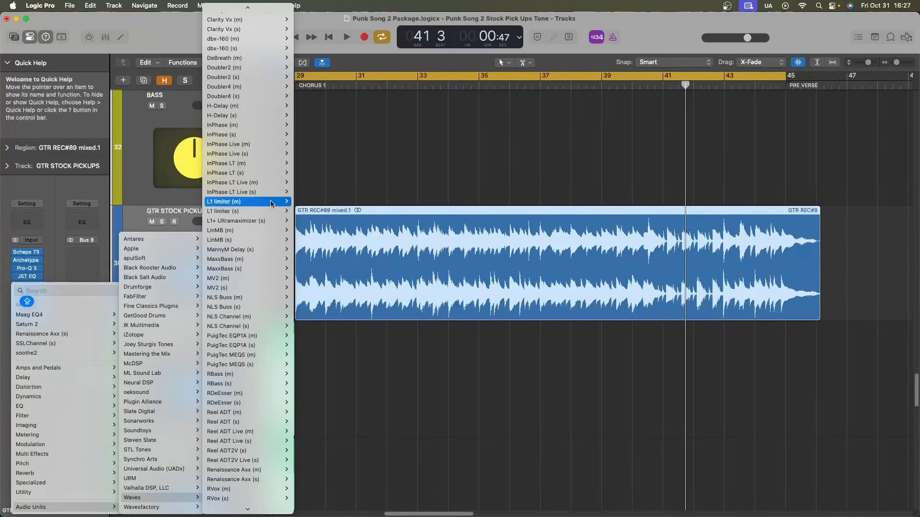
mouse_move(272, 106)
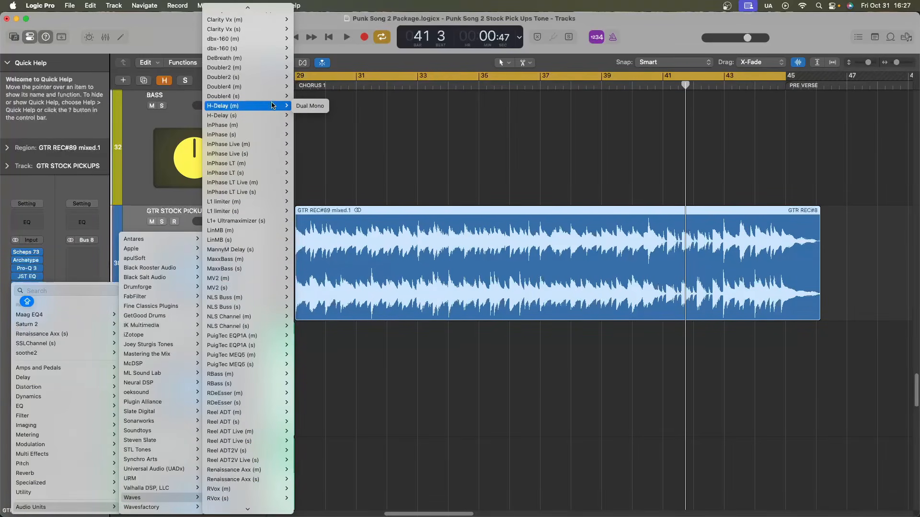
scroll(247, 53, up, 5)
mouse_move(248, 58)
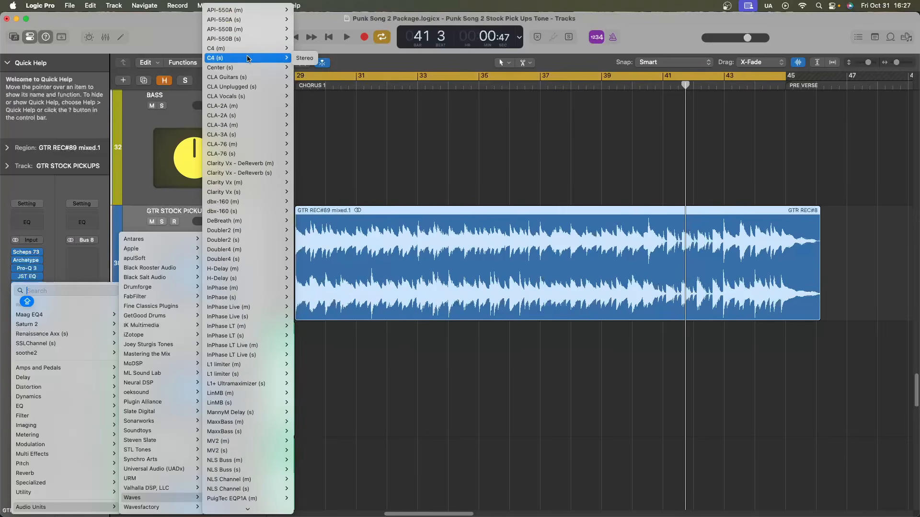
click(305, 58)
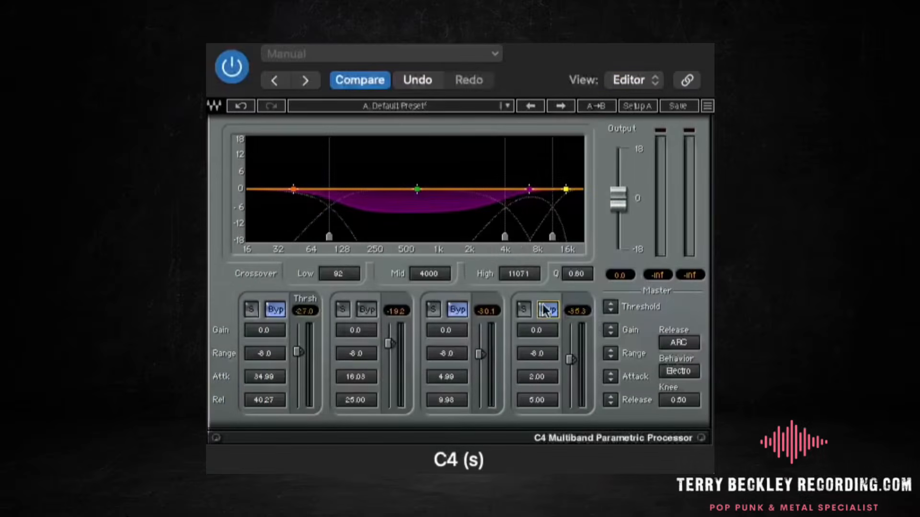
- Set the C4's low crossover to 80 Hz and its mid crossover to 337 Hz, and audition the guitar
drag(505, 236, 318, 237)
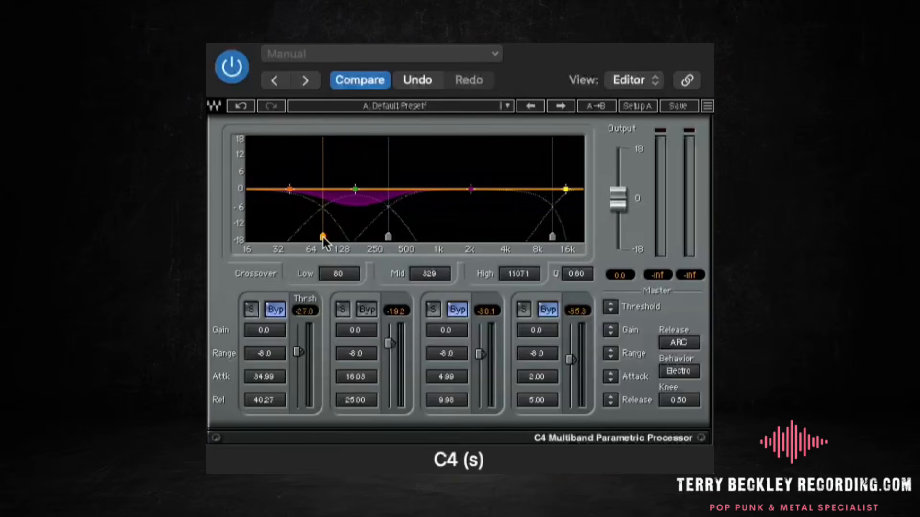
drag(388, 237, 392, 234)
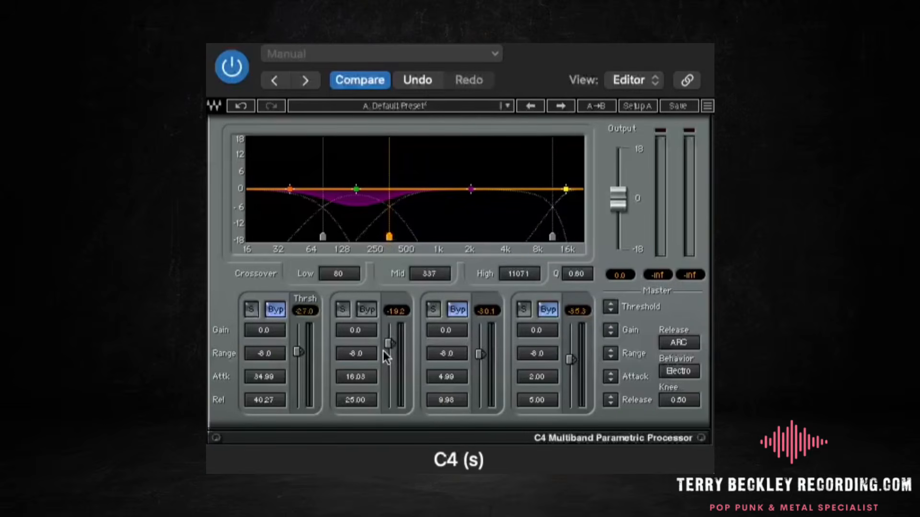
key(space)
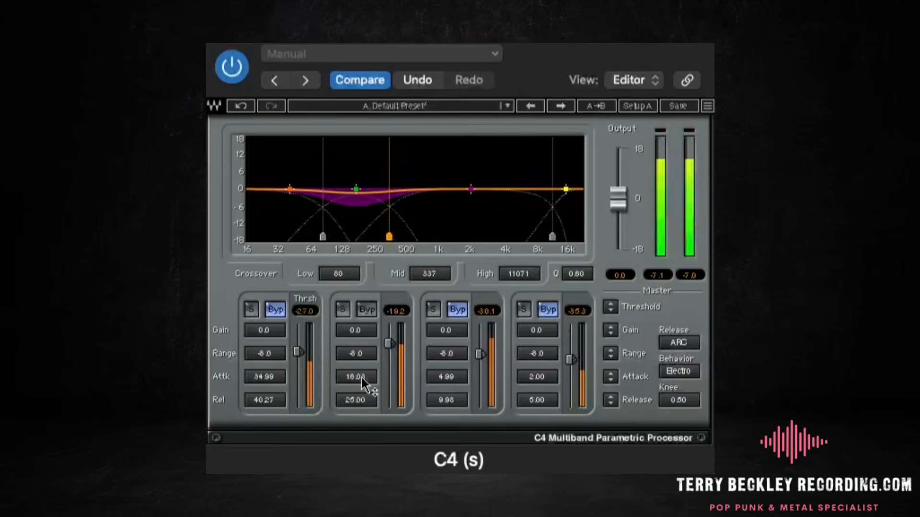
- Set the C4's low-mid band threshold to about -20.2 and its range to about -9.5, audition it, and close the plug-in
drag(389, 344, 390, 354)
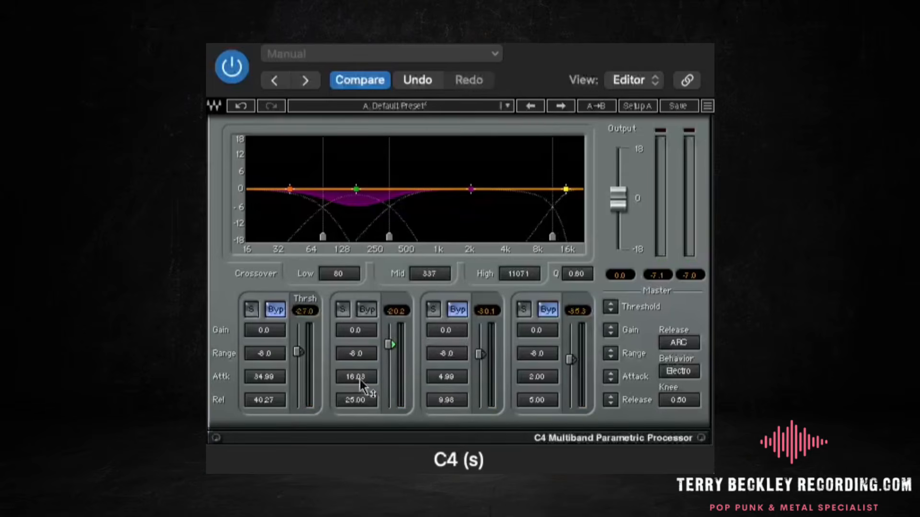
drag(358, 355, 358, 362)
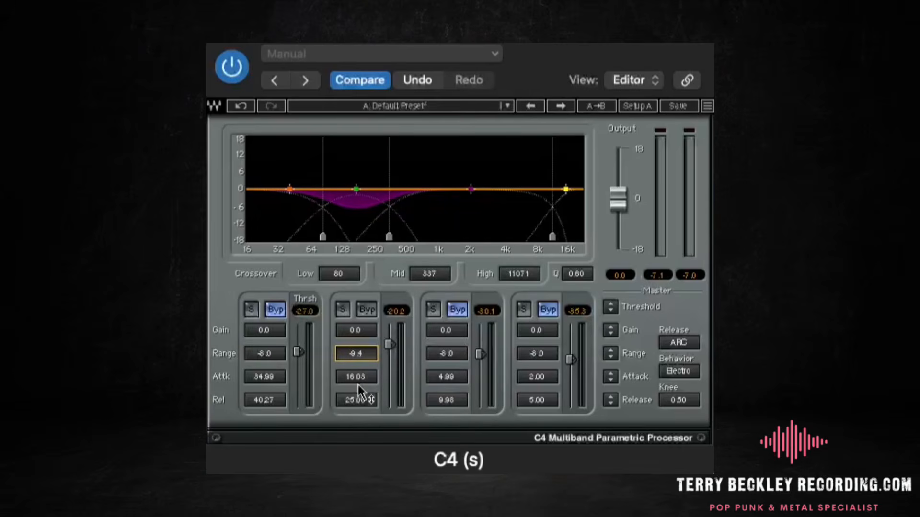
key(space)
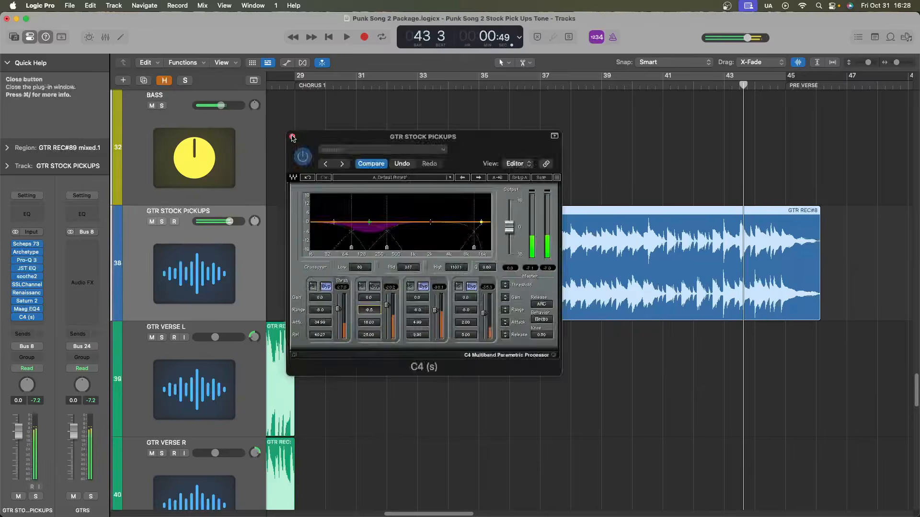
click(220, 34)
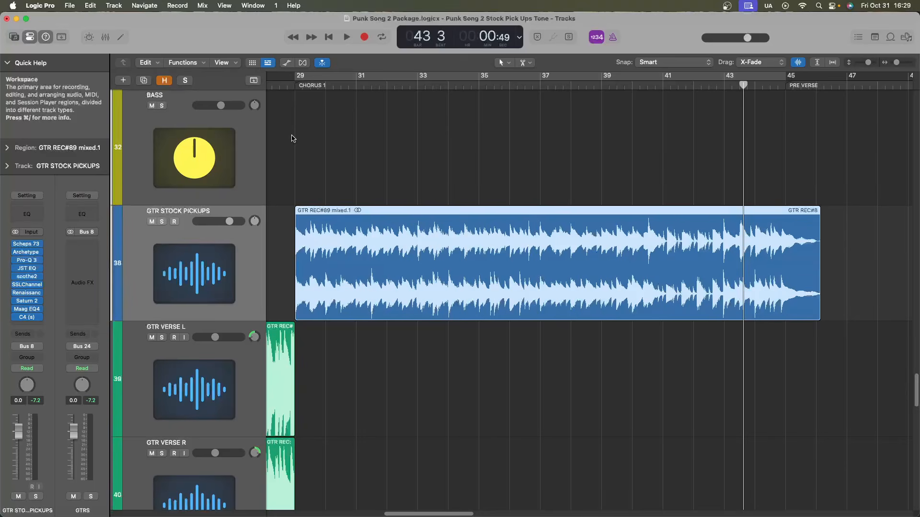
- Play the RGTR track over the cycled Chorus 1 as a reference and lower its volume to -0.7 dB
key(z)
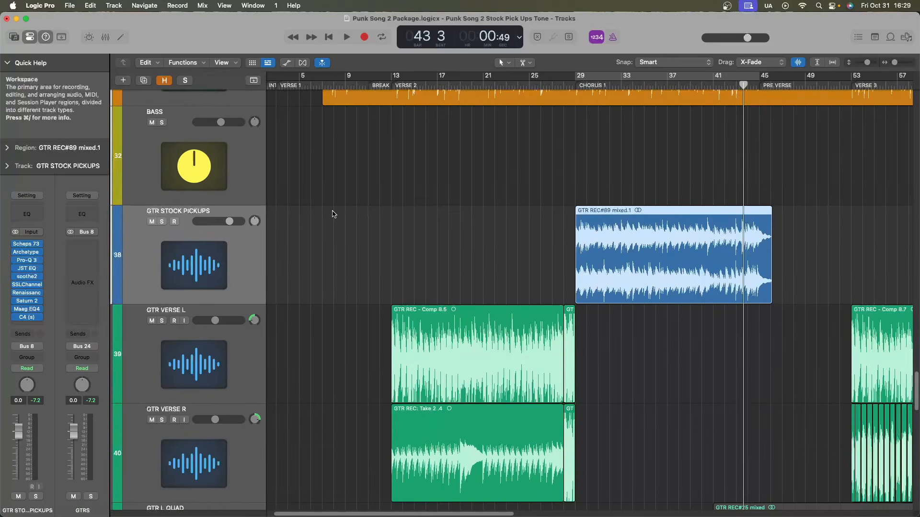
scroll(334, 214, down, 5)
click(154, 384)
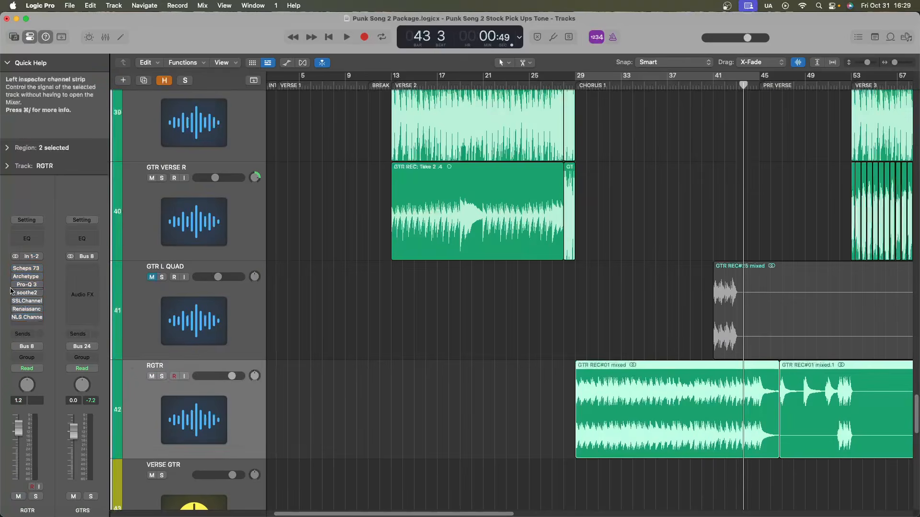
scroll(334, 377, right, 5)
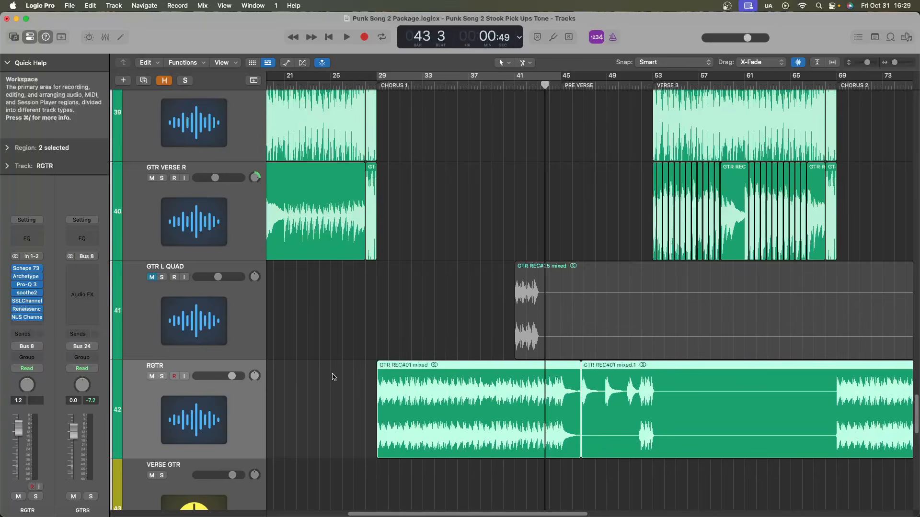
key(c)
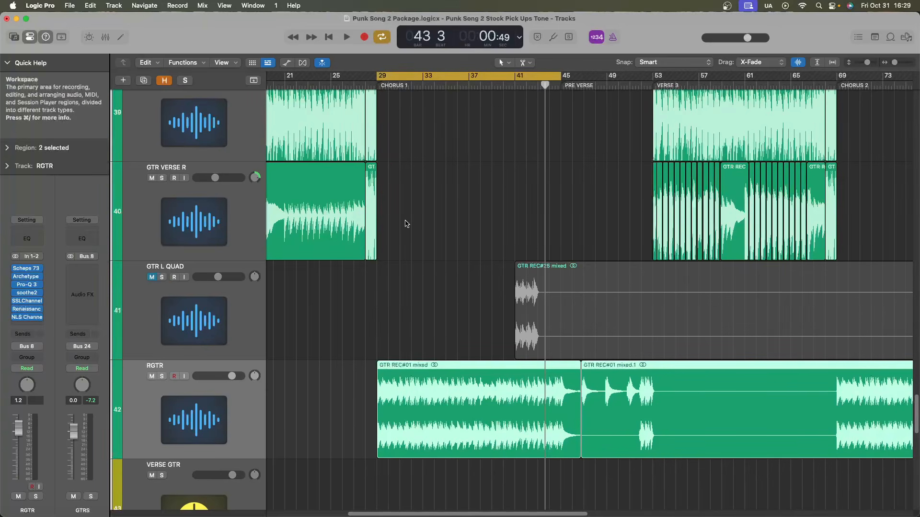
scroll(406, 224, down, 3)
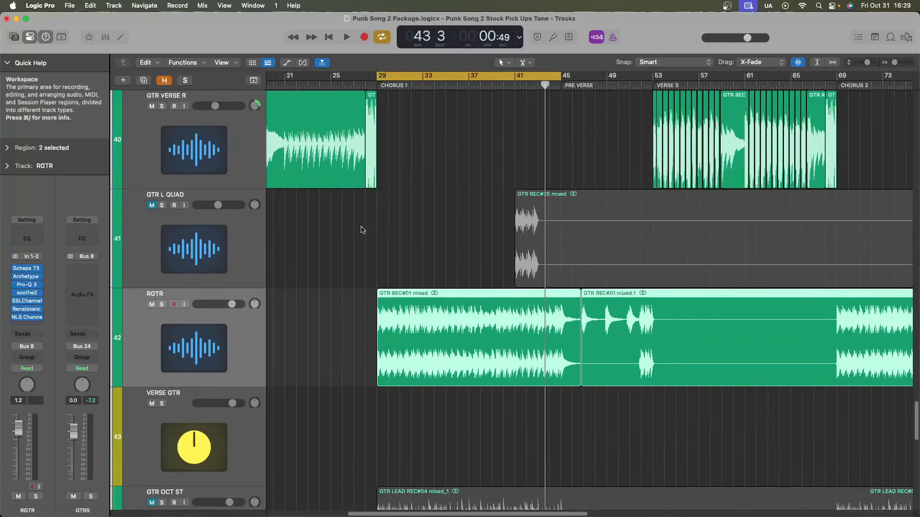
key(space)
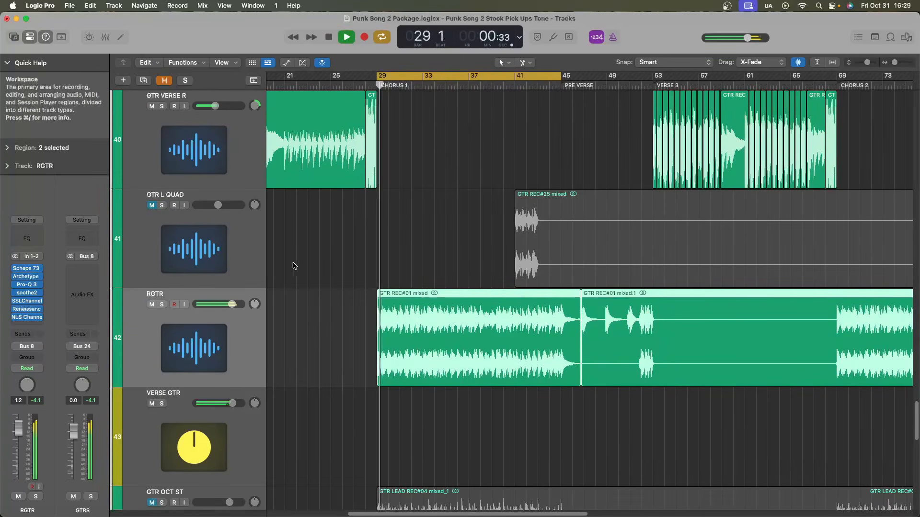
drag(17, 435, 18, 441)
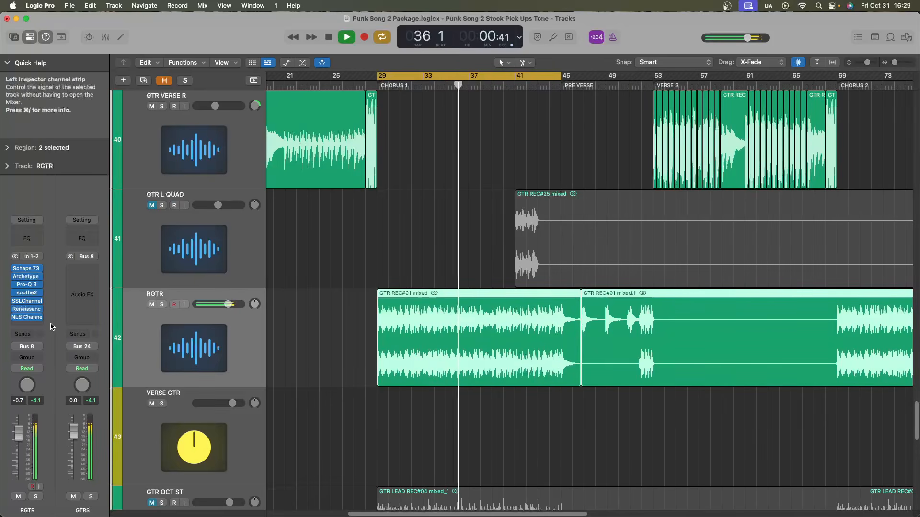
key(space)
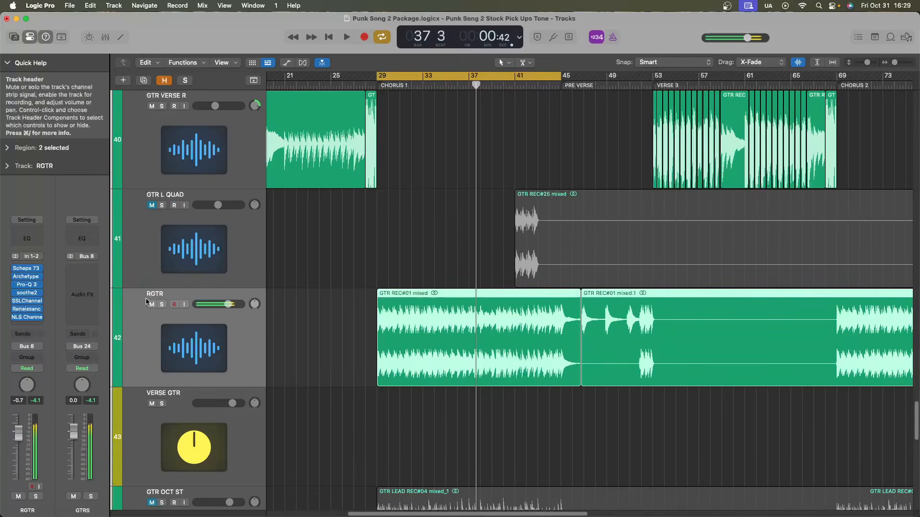
- Mute RGTR, unmute GTR STOCK PICKUPS, and play the cycled chorus to compare the two guitar tones
click(152, 304)
scroll(160, 297, up, 5)
scroll(161, 297, up, 5)
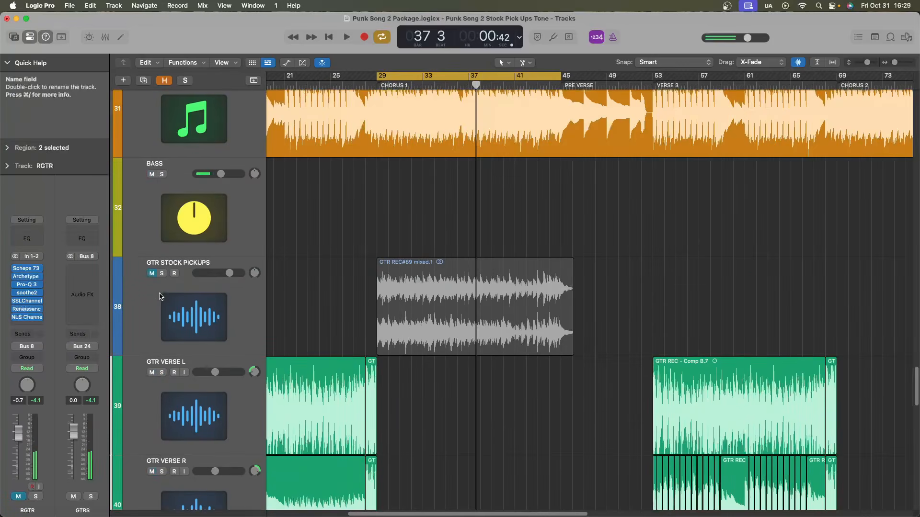
click(152, 273)
key(space)
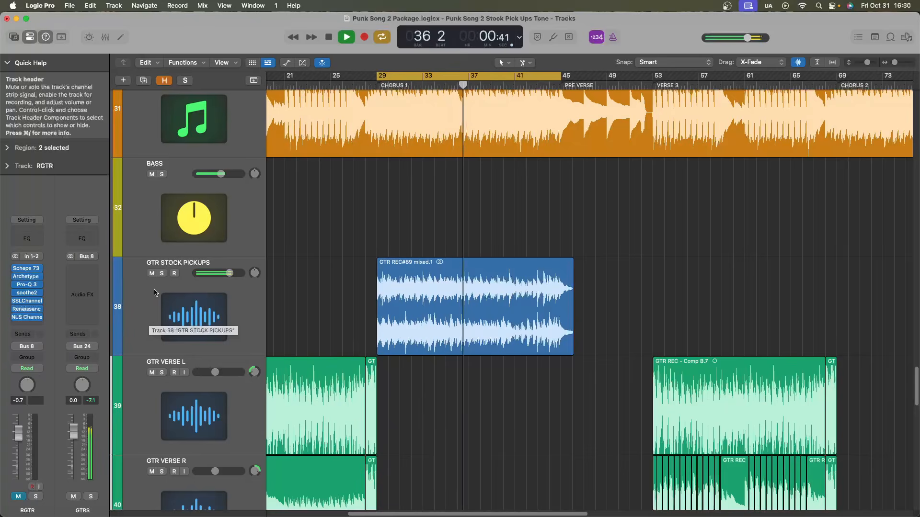
key(space)
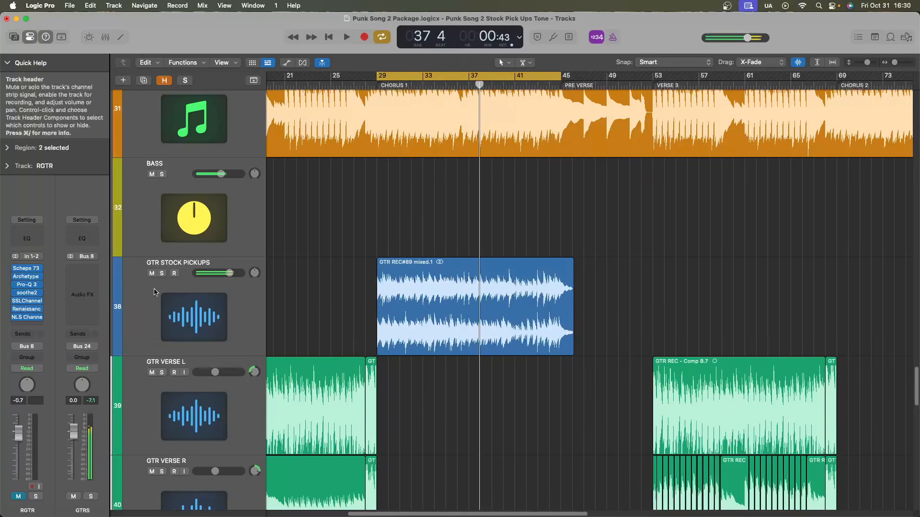